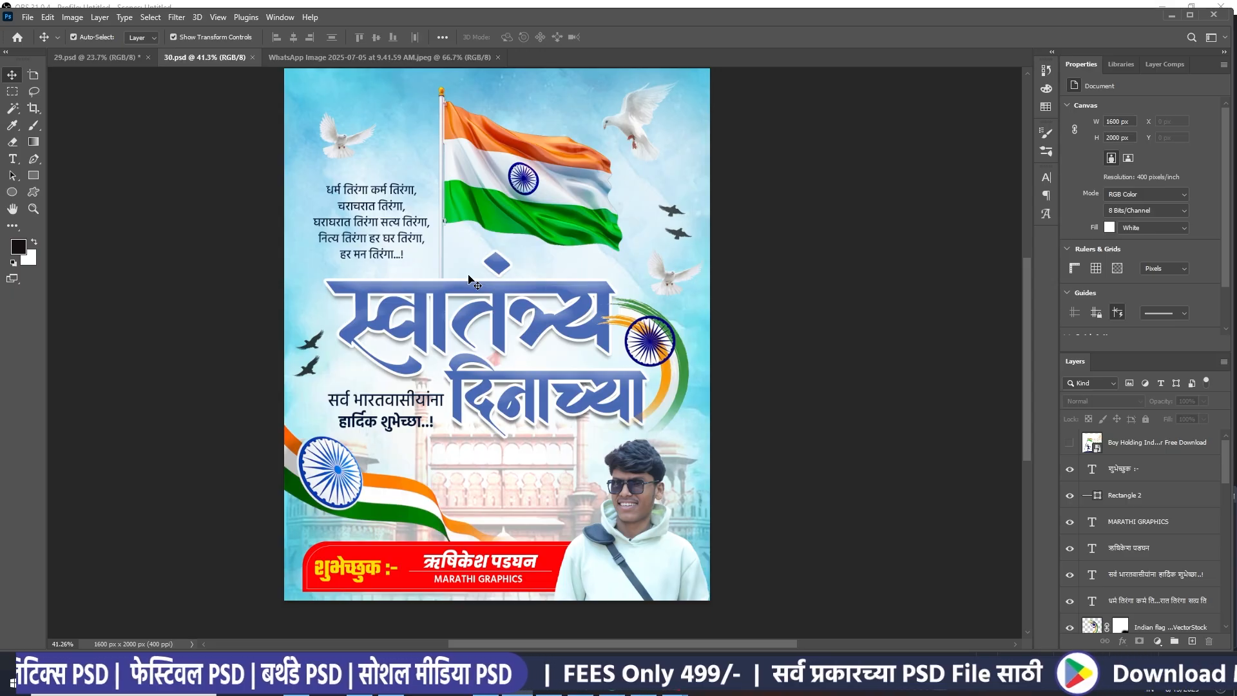
Examine the finished Independence Day poster in 30.psd and the PSD Pack promotional image
scroll(474, 282, "down", 1)
scroll(470, 290, "up", 3)
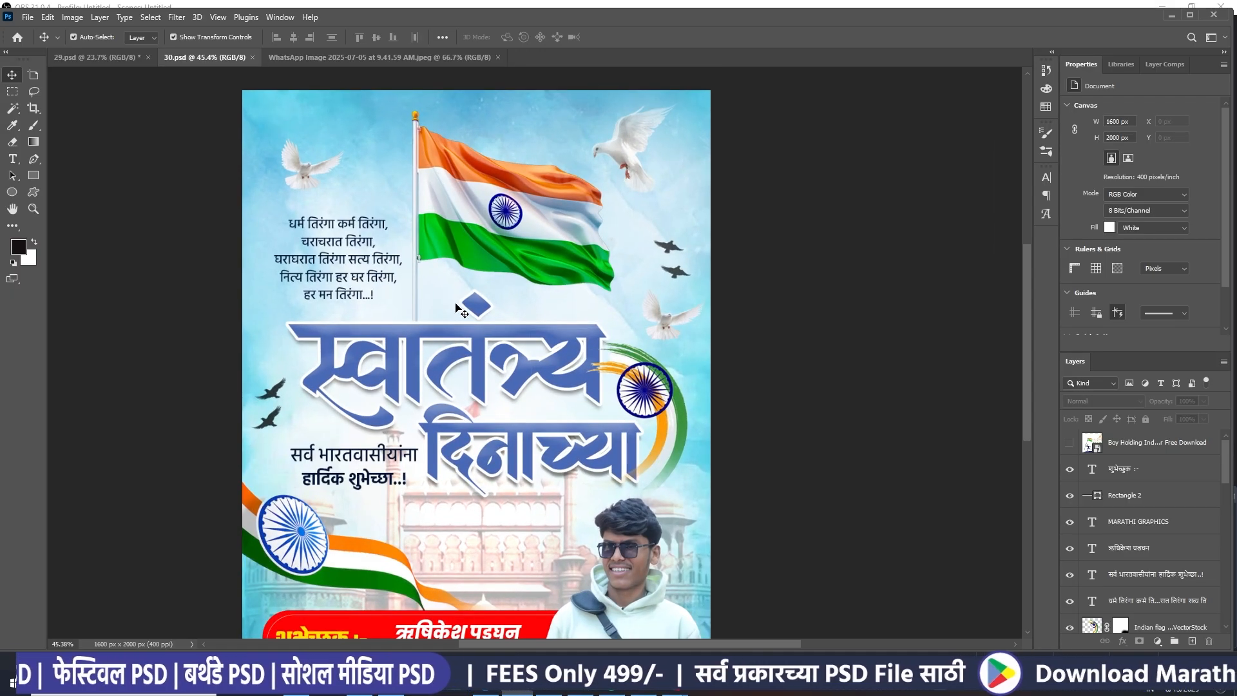
scroll(462, 312, "down", 2)
scroll(464, 347, "up", 1)
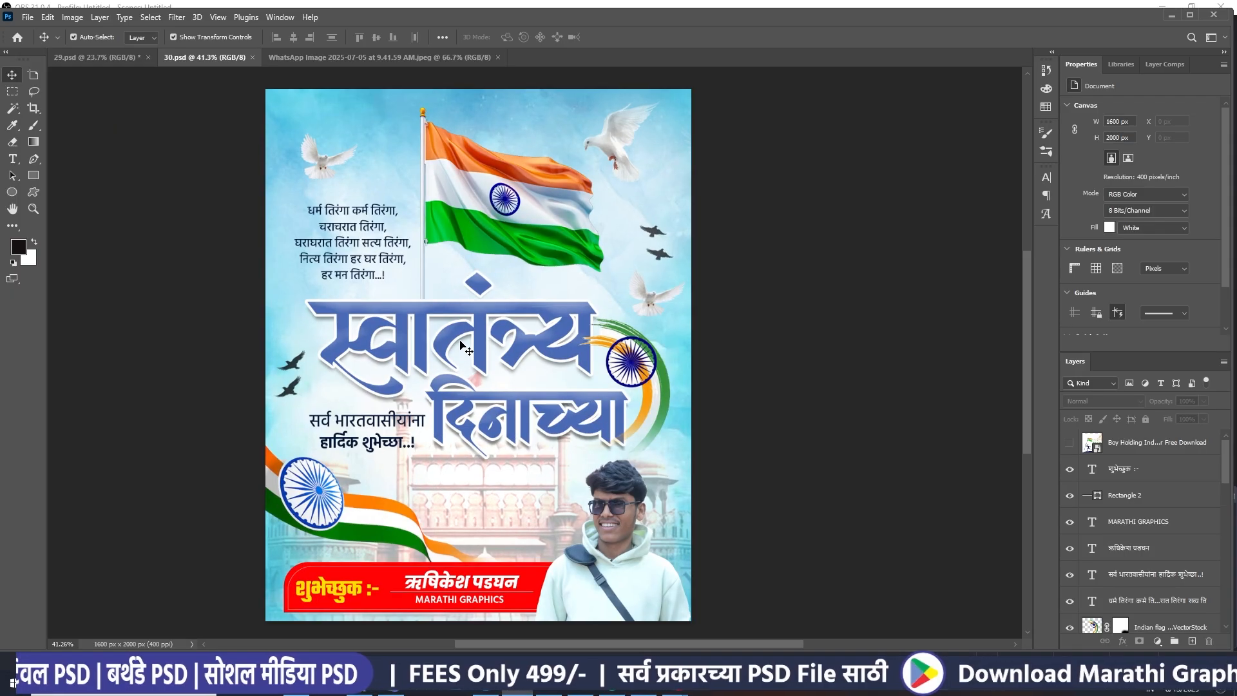
scroll(462, 348, "down", 2)
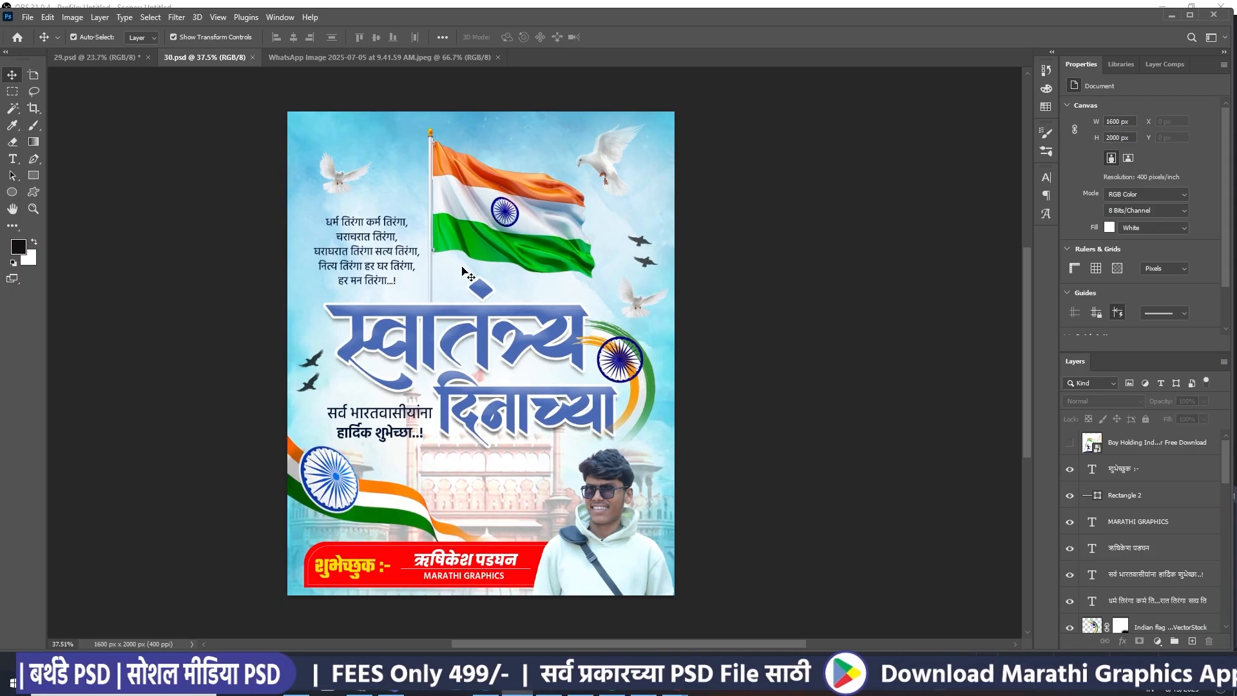
left_click_drag(415, 209, 412, 207)
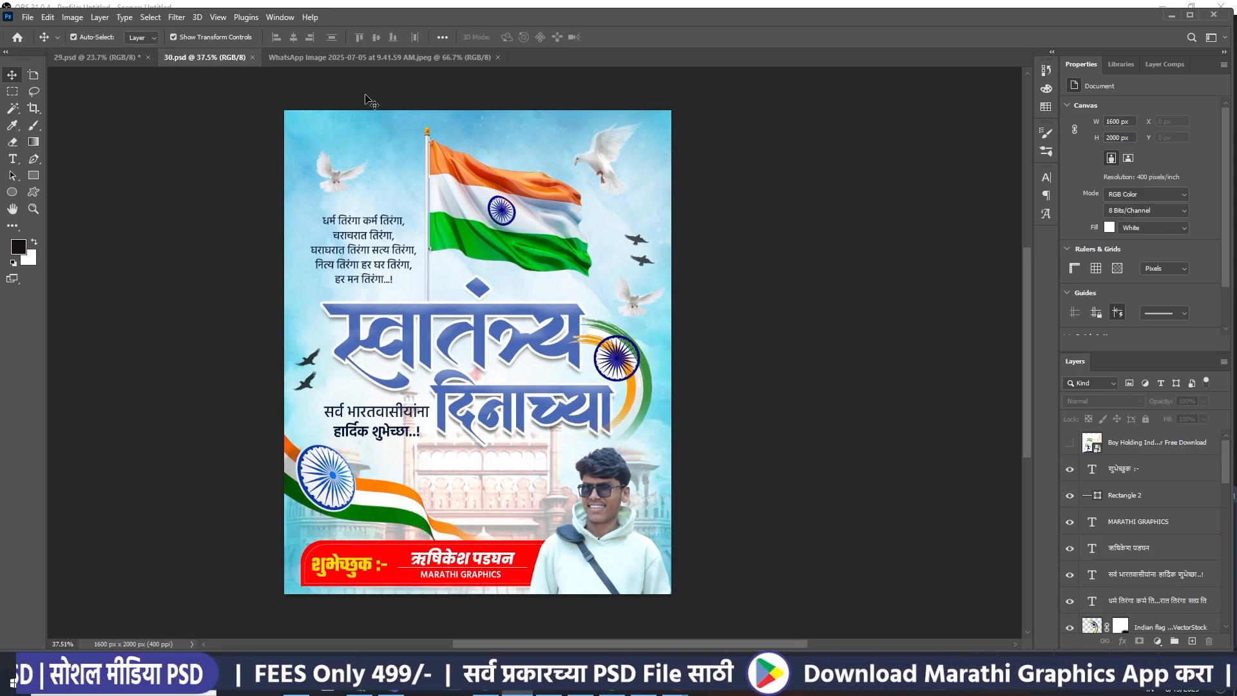
left_click(366, 57)
scroll(468, 226, "up", 3)
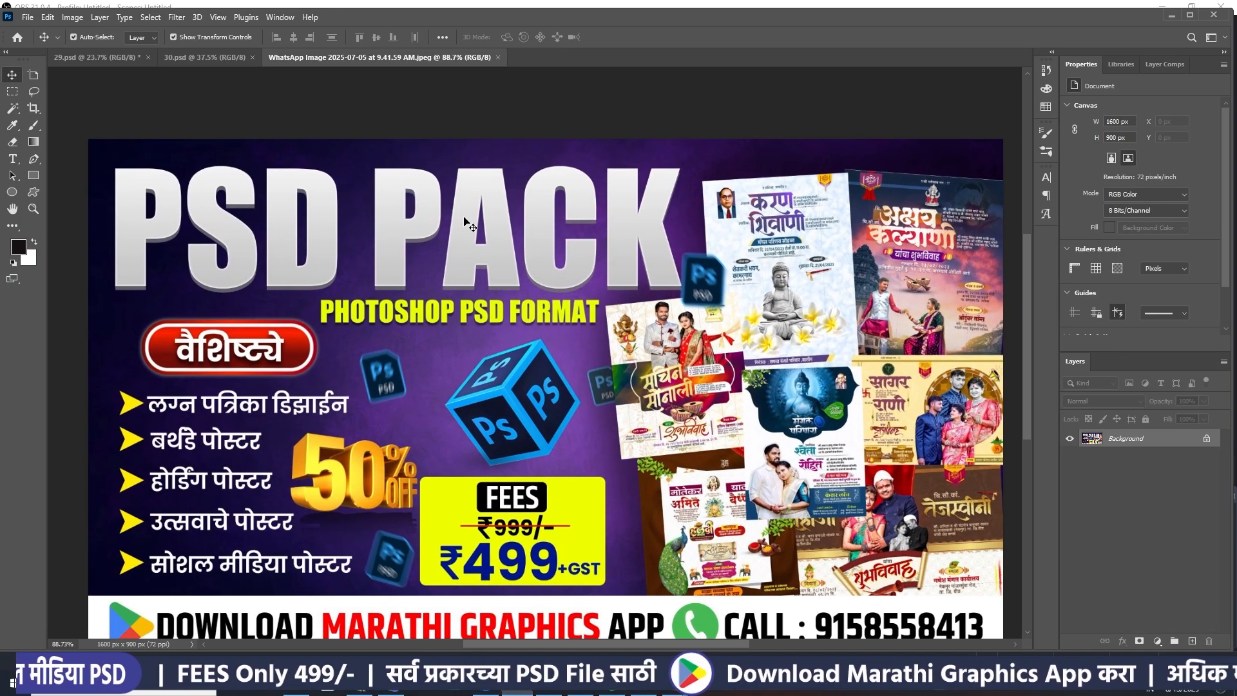
scroll(468, 225, "down", 3)
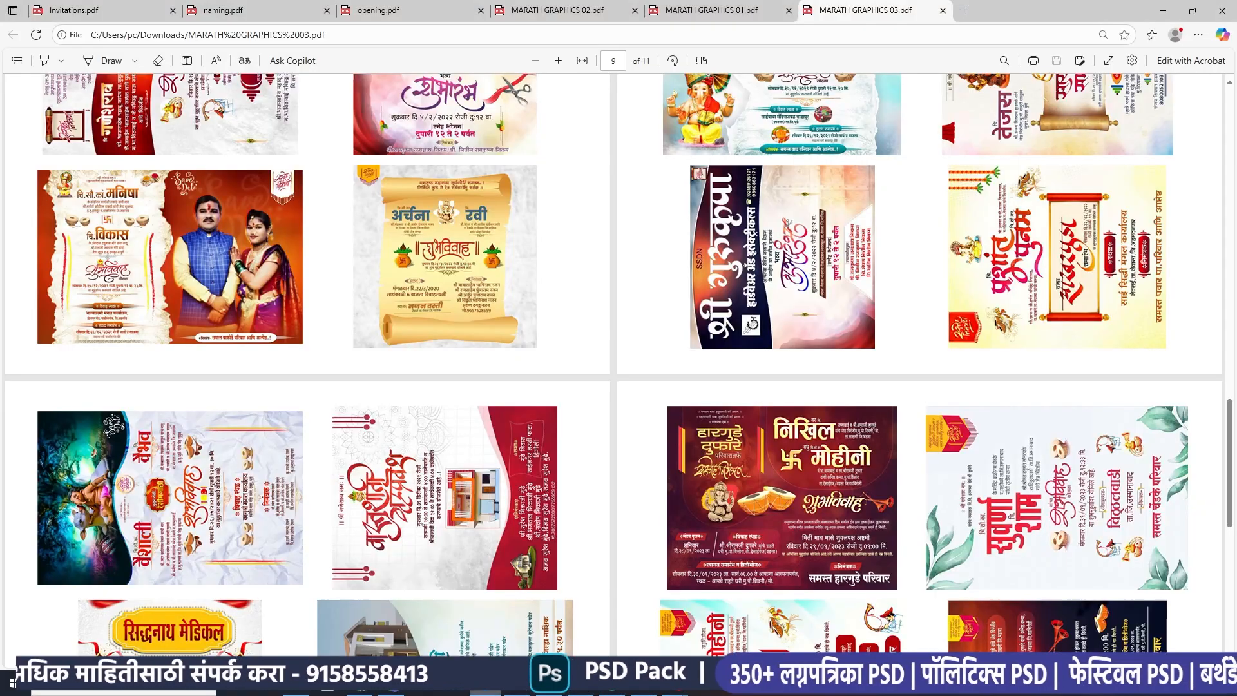
Browse the invitation designs throughout MARATH GRAPHICS 03.pdf and MARATH GRAPHICS 02.pdf
scroll(553, 475, "up", 15)
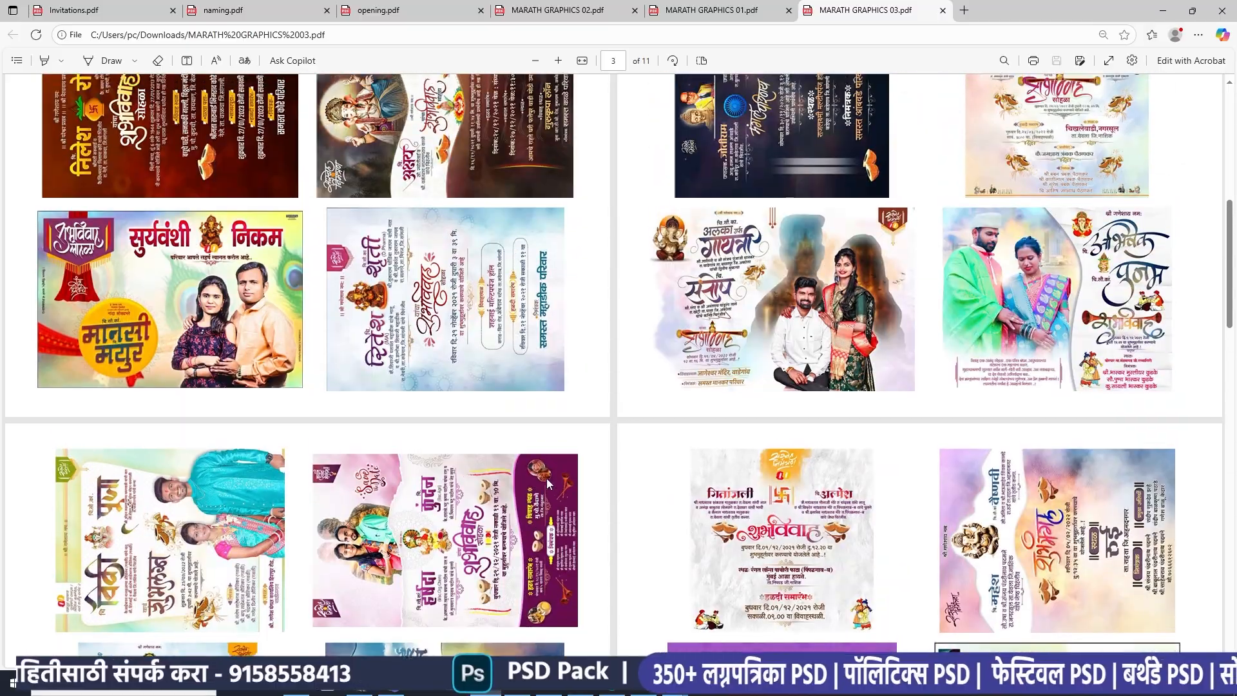
scroll(547, 483, "up", 4)
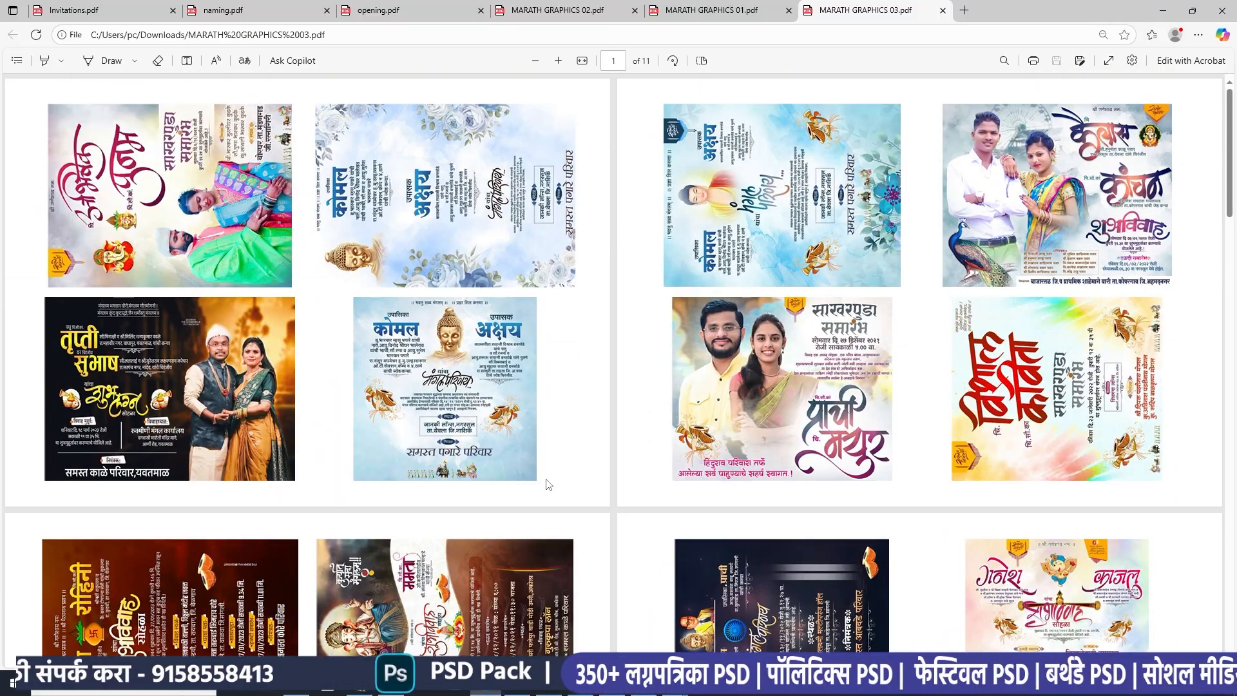
scroll(548, 485, "down", 20)
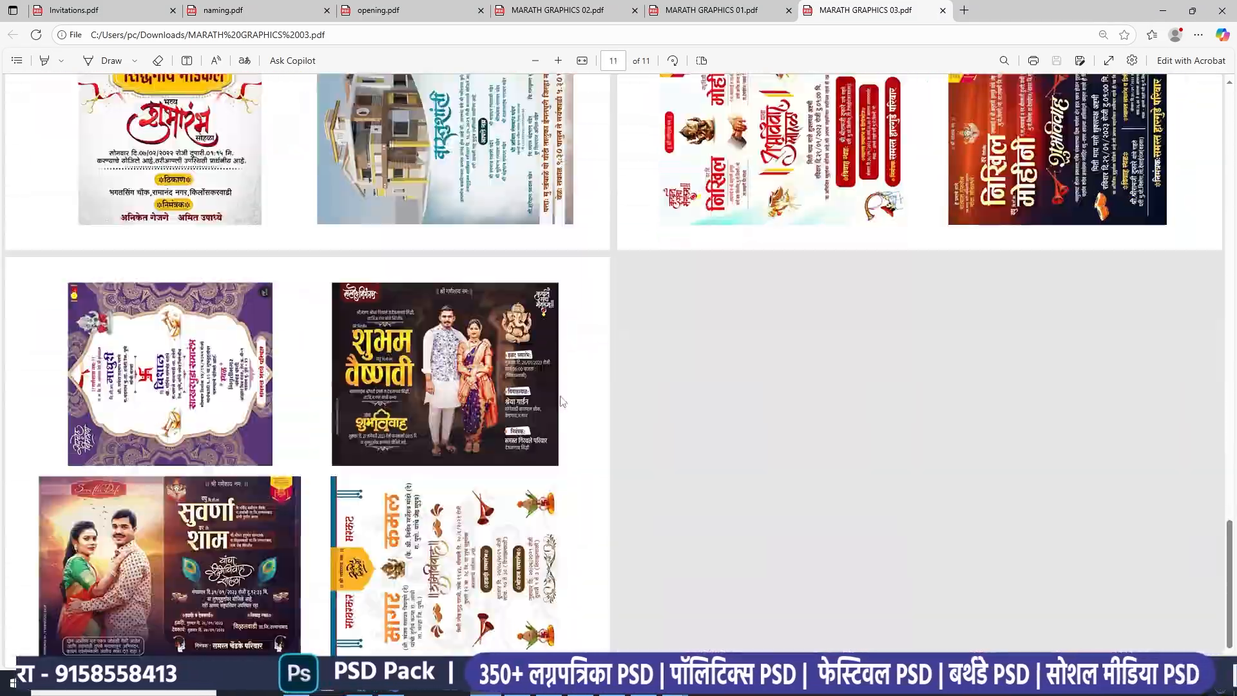
scroll(590, 133, "down", 1)
left_click(570, 11)
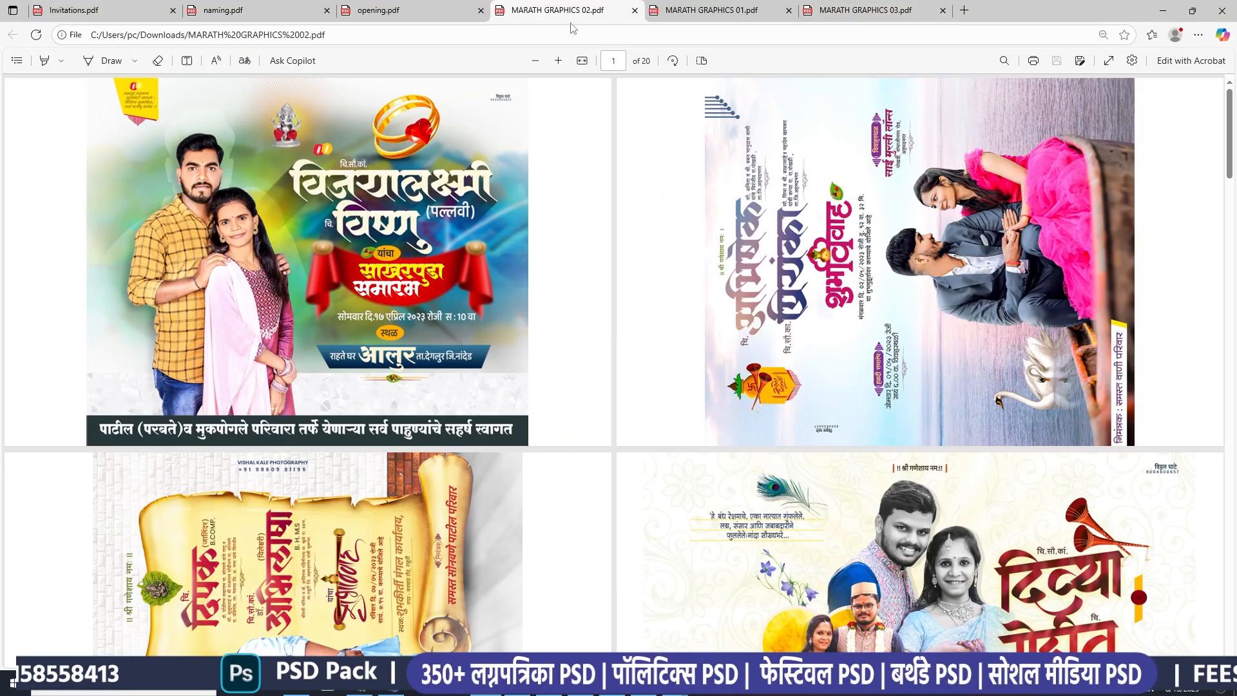
scroll(563, 187, "down", 4)
scroll(563, 201, "down", 20)
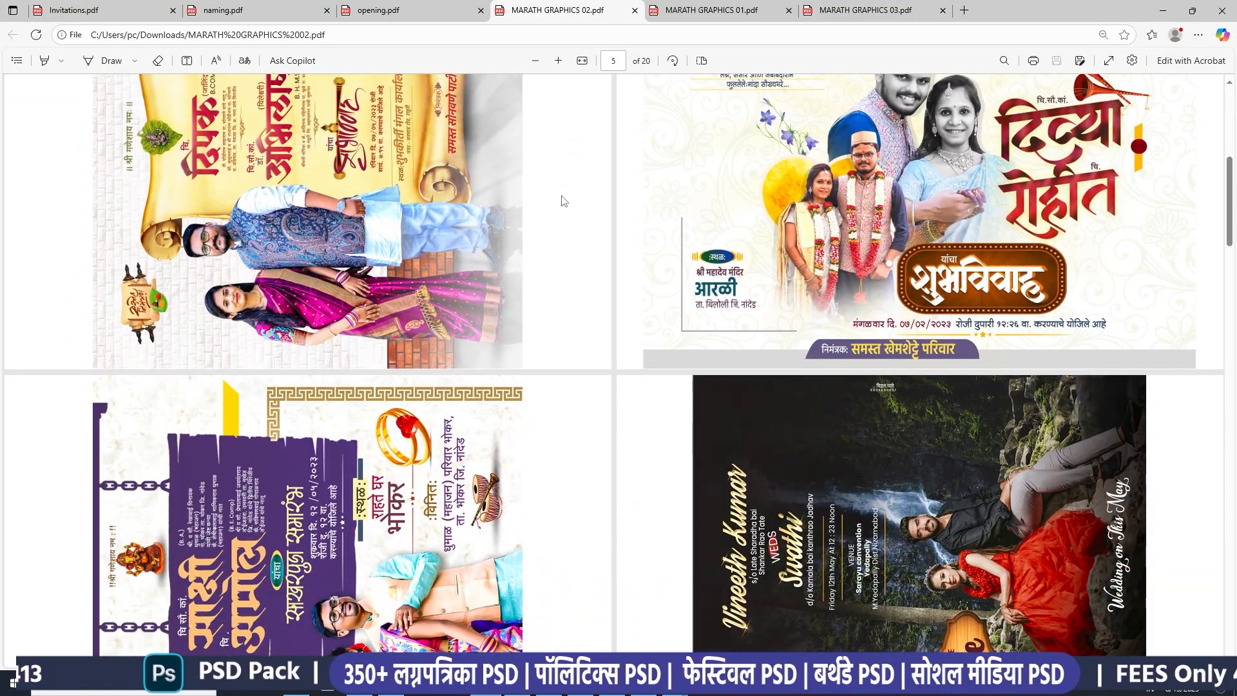
scroll(616, 195, "down", 20)
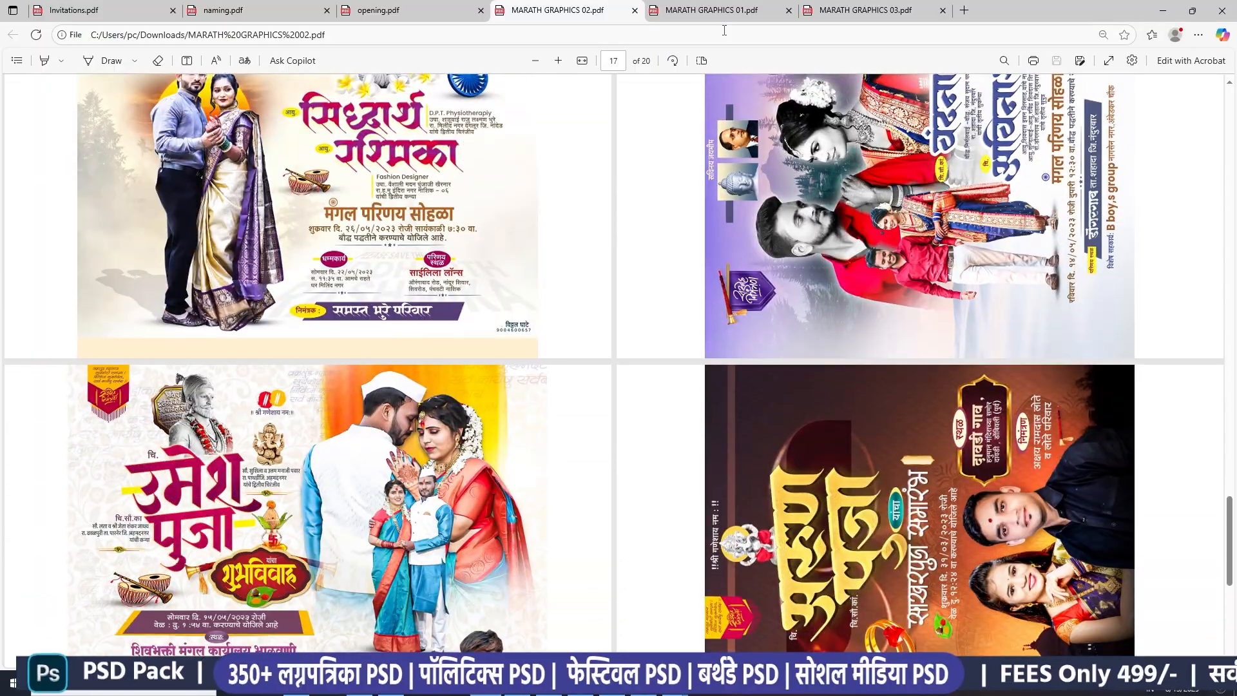
Look at the designs in MARATH GRAPHICS 01.pdf and the calligraphy cliparts in naming.pdf and Invitations.pdf
left_click(720, 12)
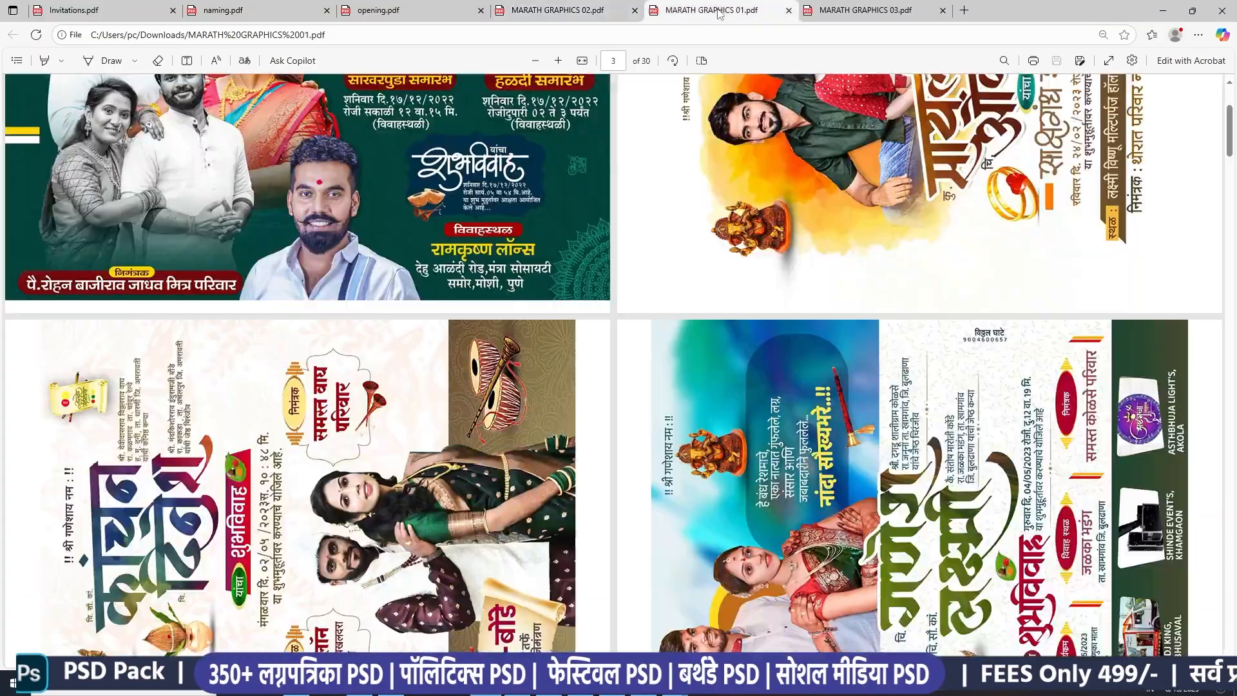
left_click(866, 9)
left_click(244, 12)
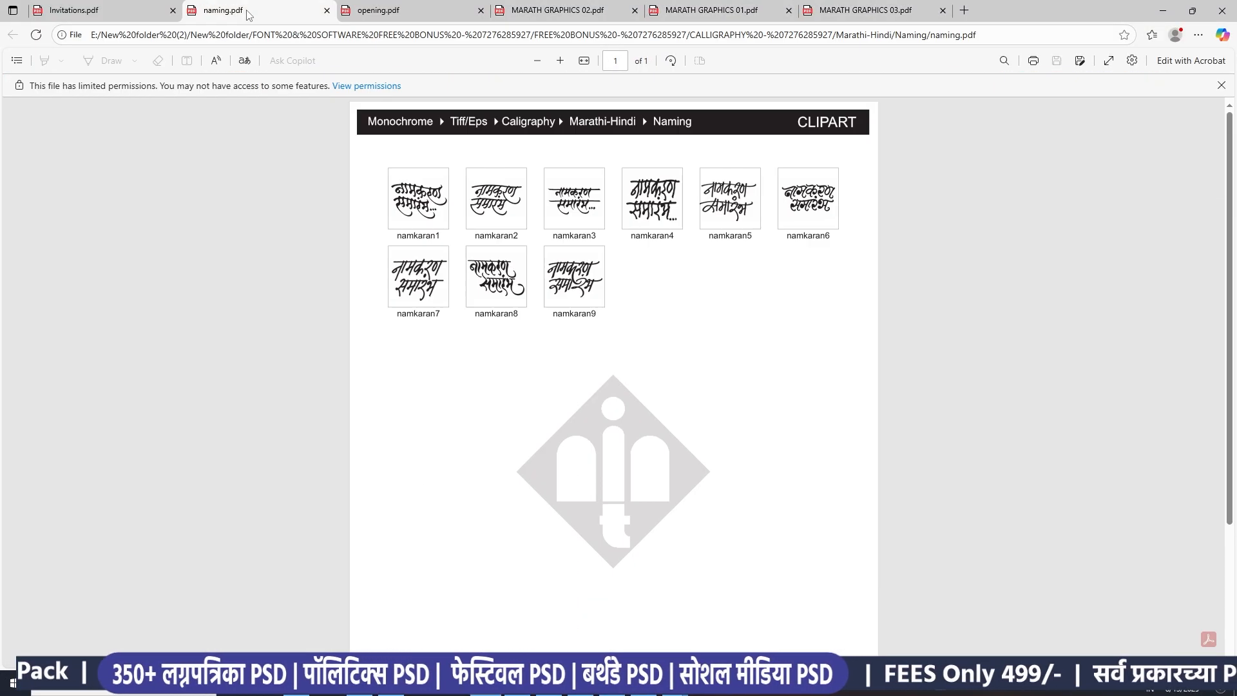
left_click(130, 15)
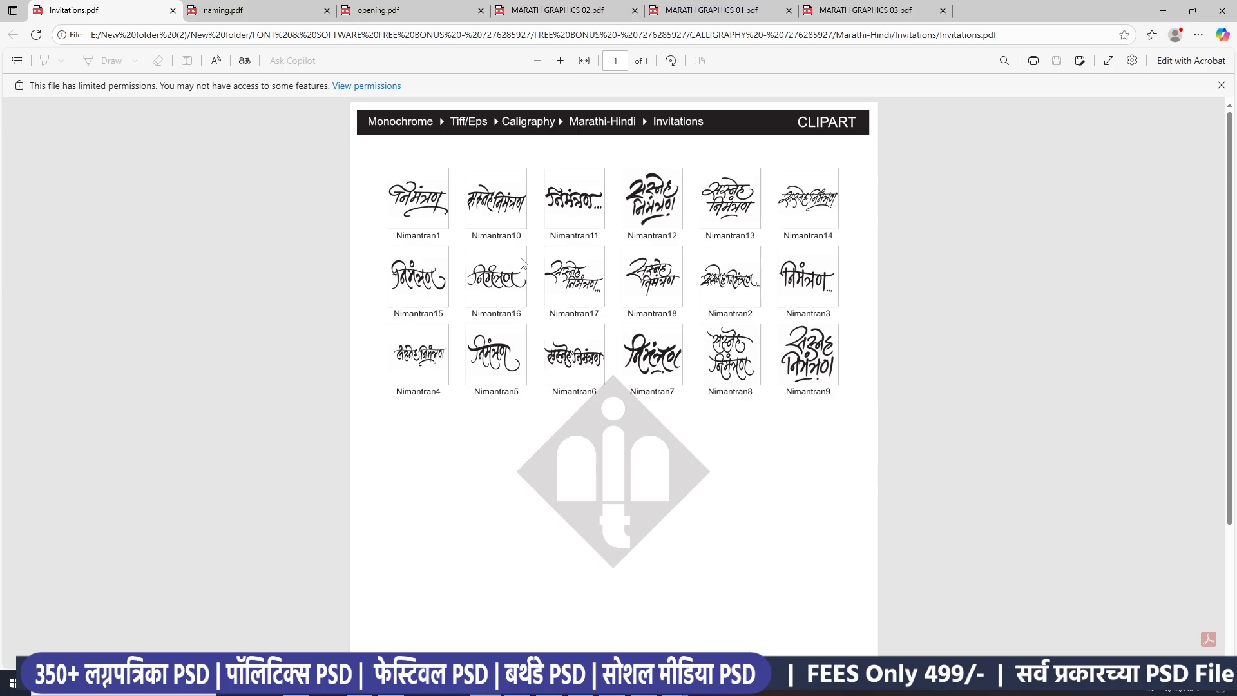
Switch to Photoshop and create a new 4 × 5 inch RGB document at 400 pixels/inch with white background contents
key("alt+Tab")
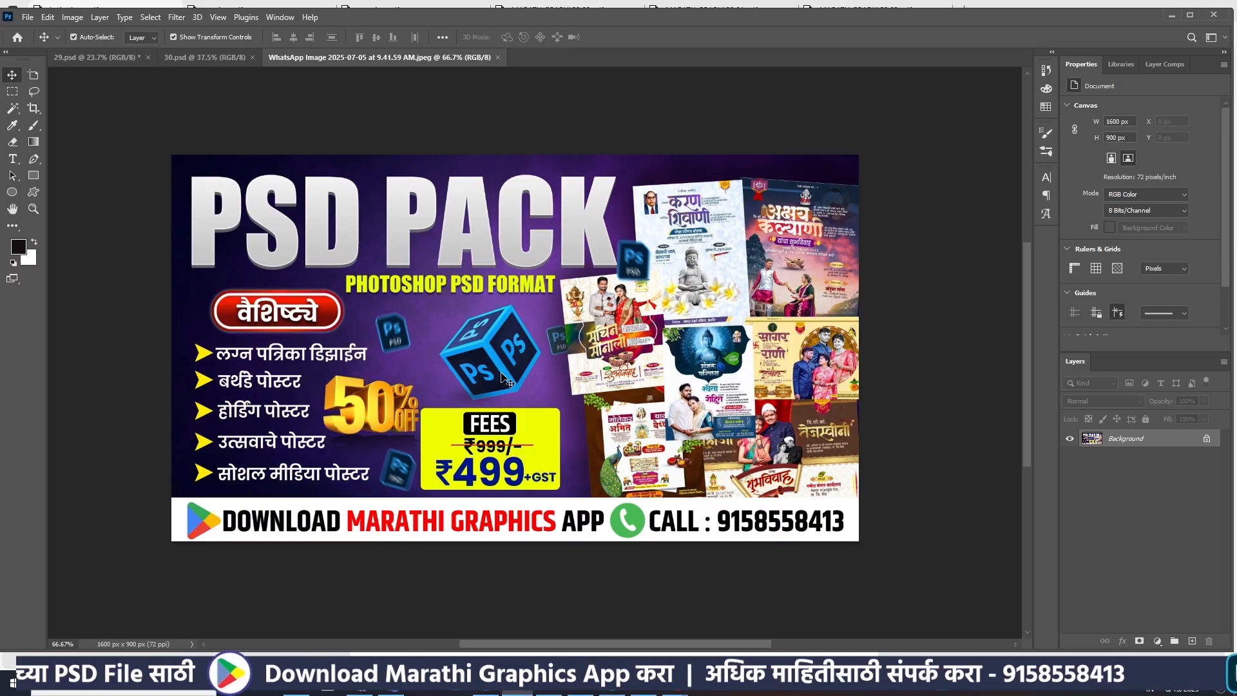
left_click(205, 58)
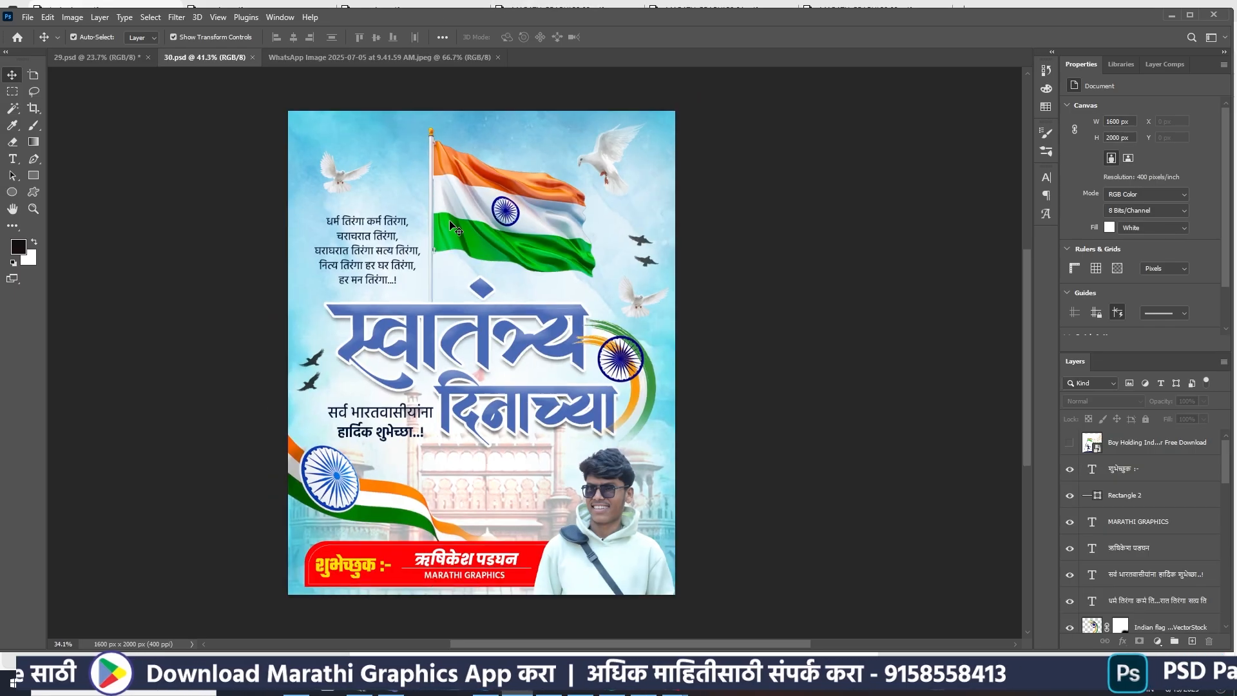
scroll(455, 235, "down", 1)
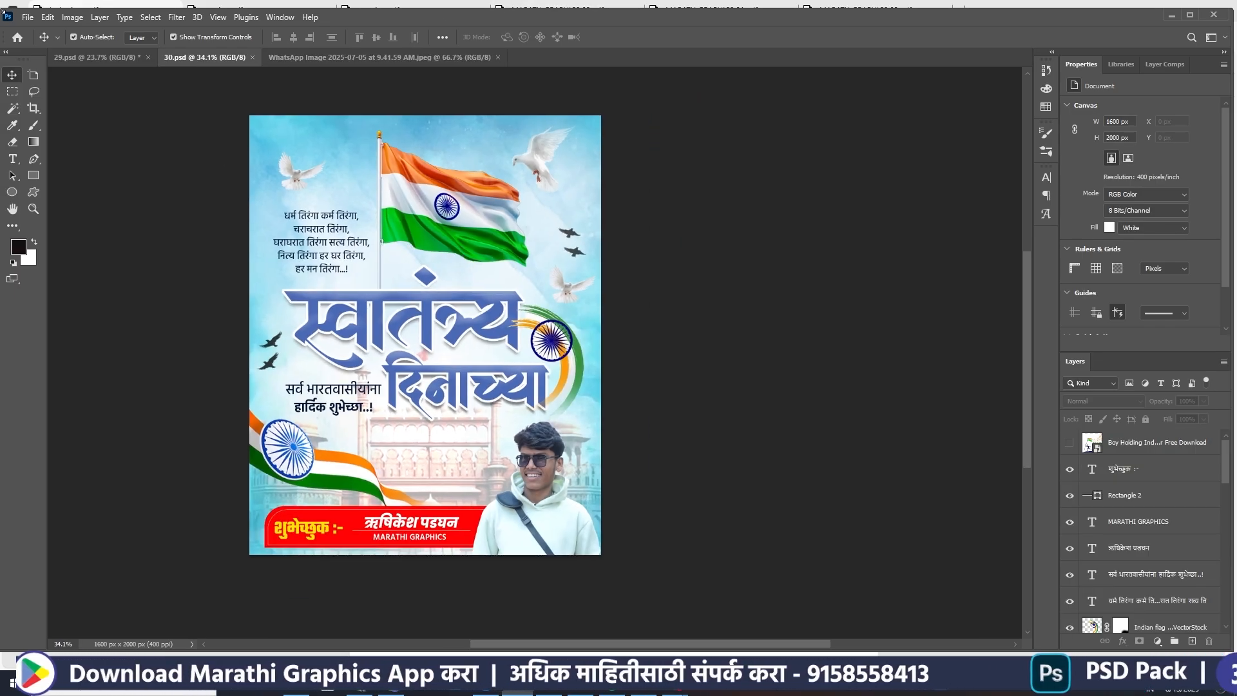
left_click(25, 17)
left_click(41, 31)
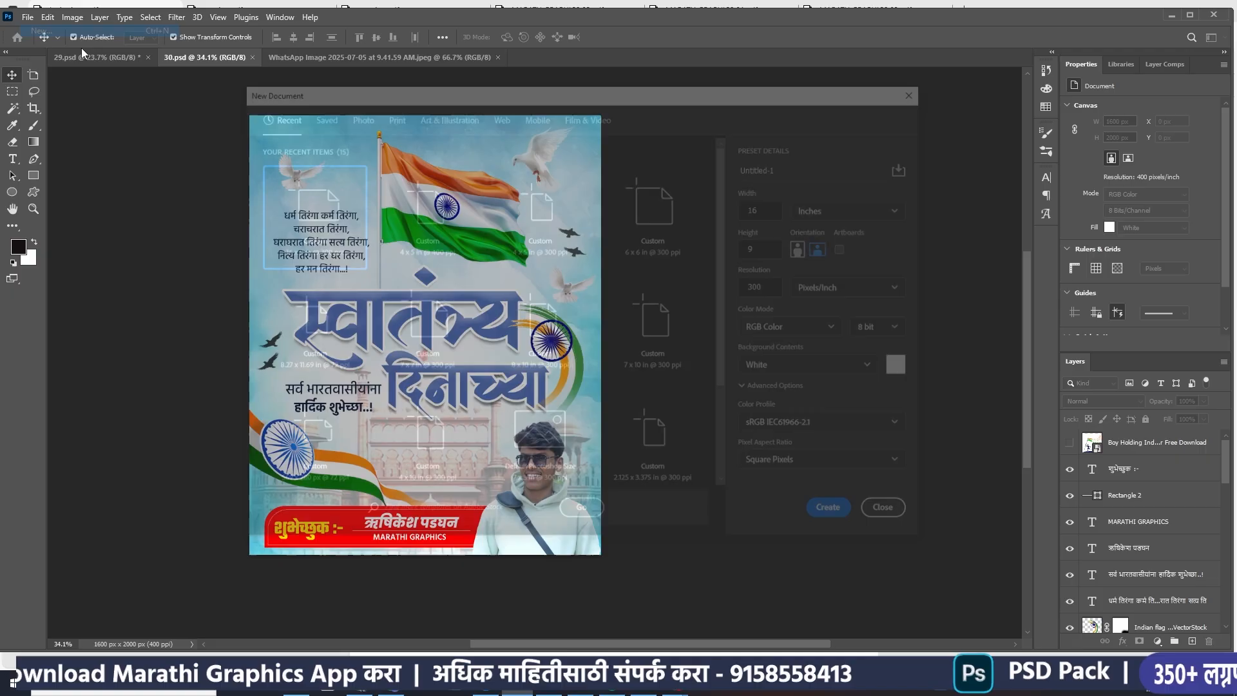
left_click(423, 213)
left_click(559, 234)
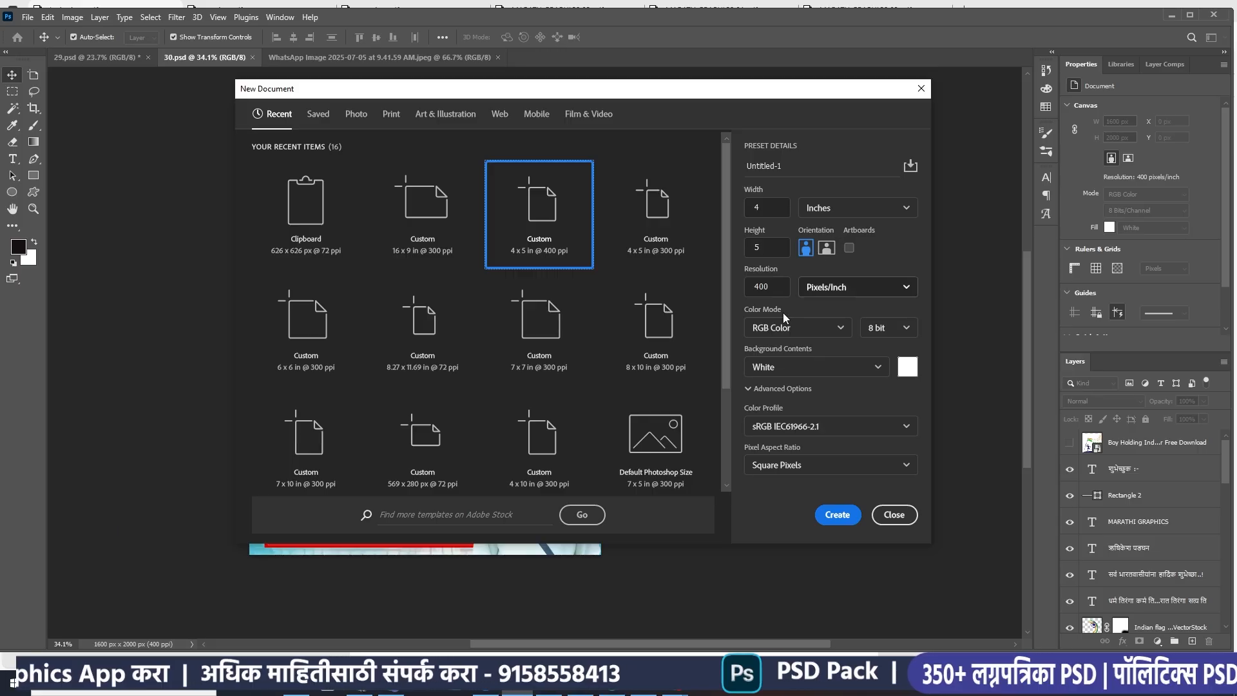
left_click(835, 517)
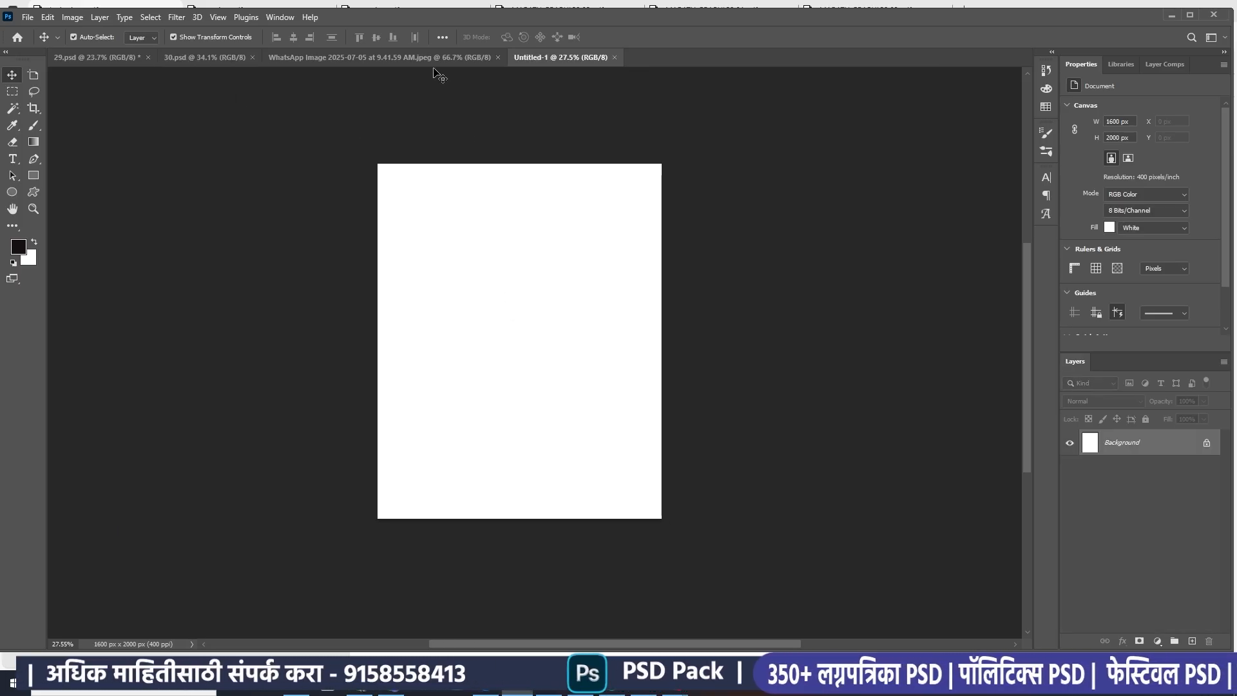
Copy the blue watercolor background smart object from 30.psd into the new document so that it covers the whole canvas
left_click(408, 56)
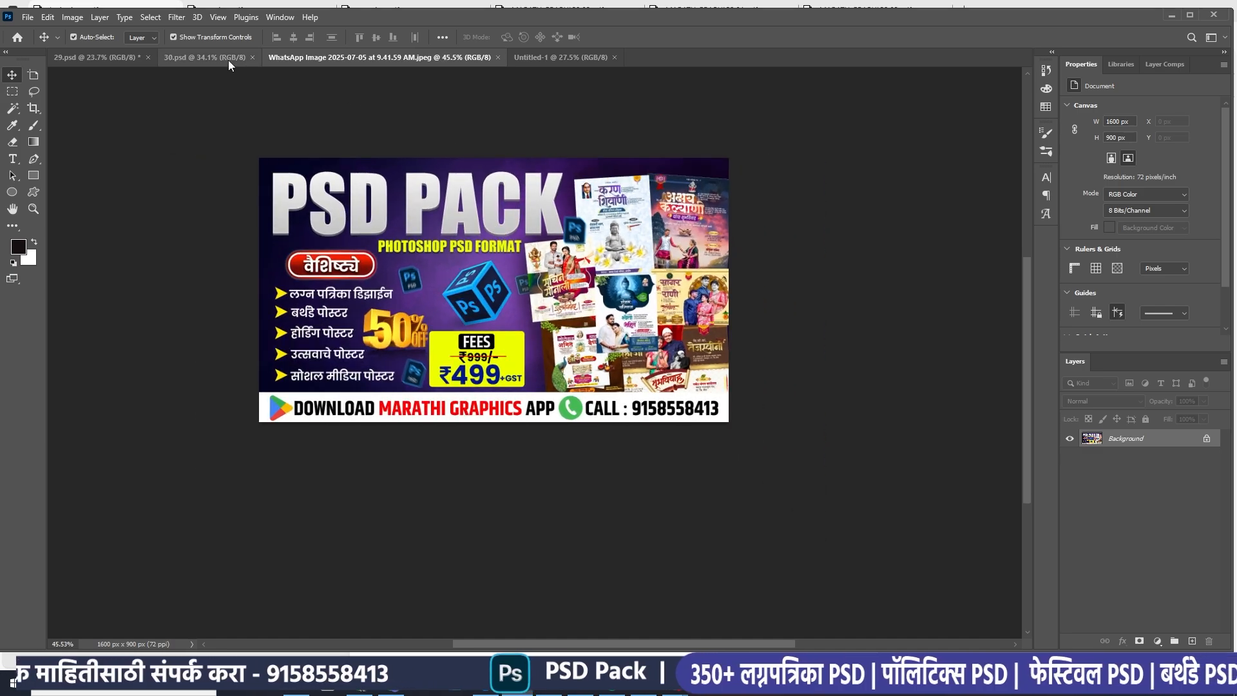
left_click(228, 58)
scroll(428, 221, "up", 1)
scroll(1131, 519, "down", 4)
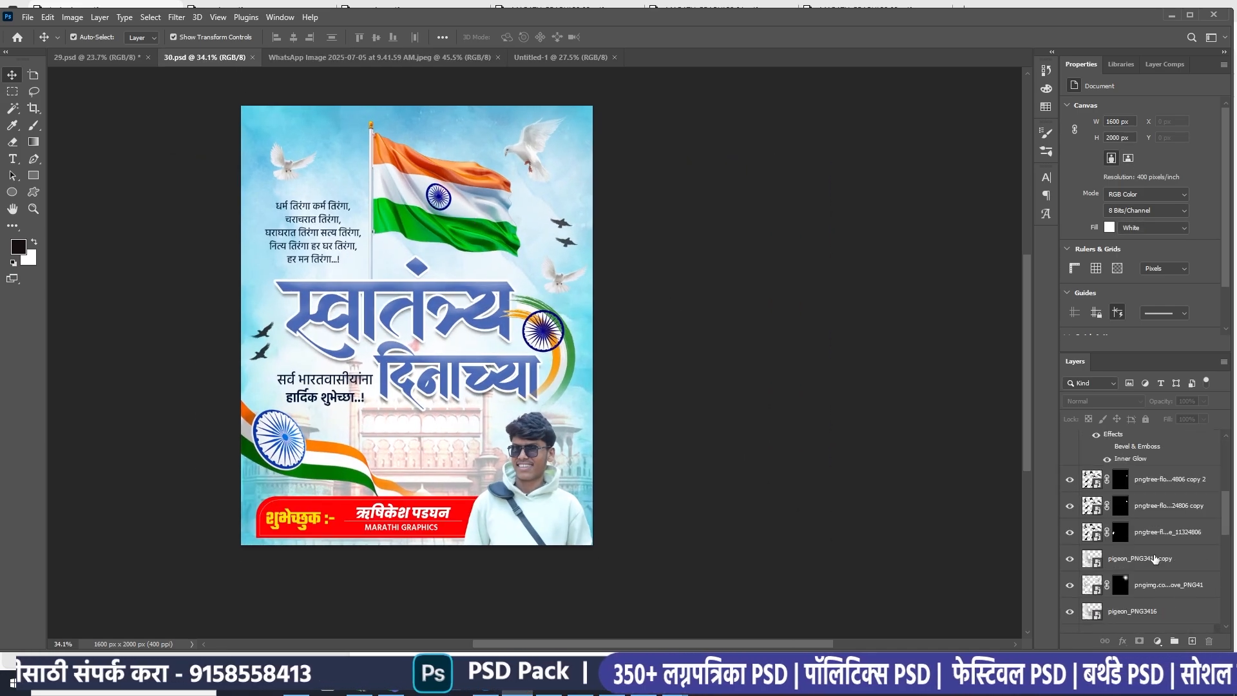
scroll(1150, 580, "down", 6)
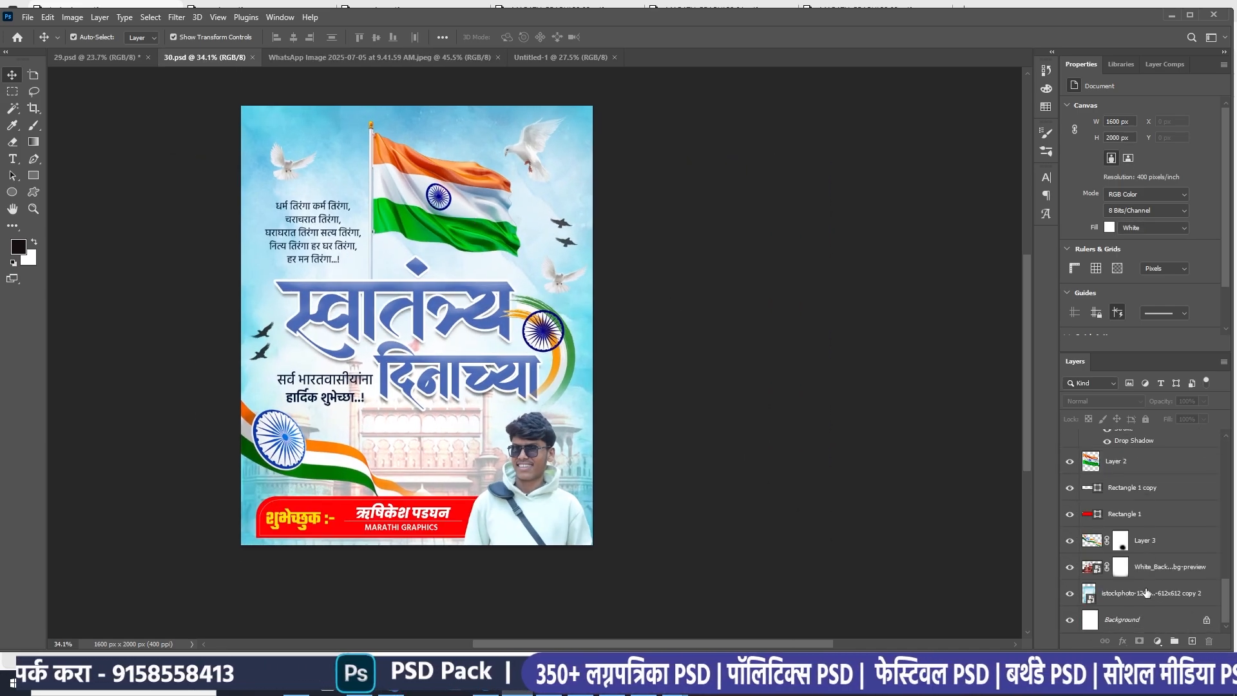
left_click_drag(1145, 593, 464, 349)
scroll(499, 349, "down", 1)
left_click(850, 336)
scroll(522, 368, "up", 2)
scroll(464, 349, "right", 3)
left_click(486, 295)
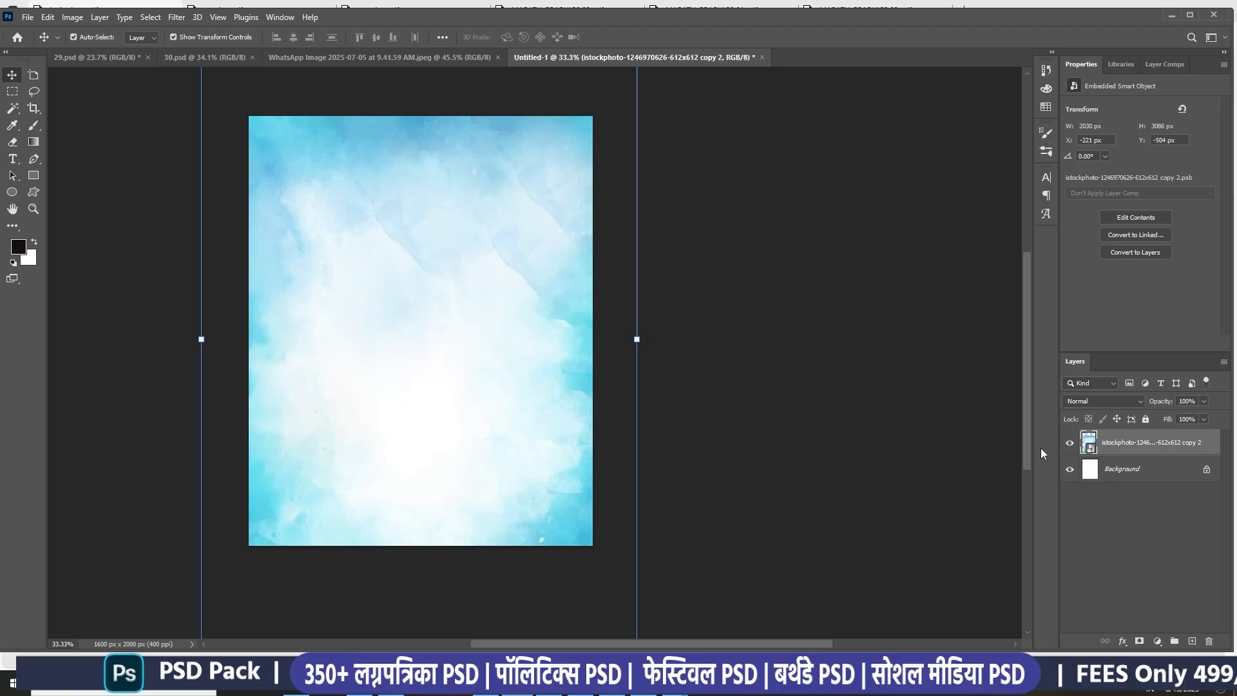
Open the background smart object's contents and shift its upper cloud layer to examine how the background is composed
double_click(1090, 451)
left_click(726, 357)
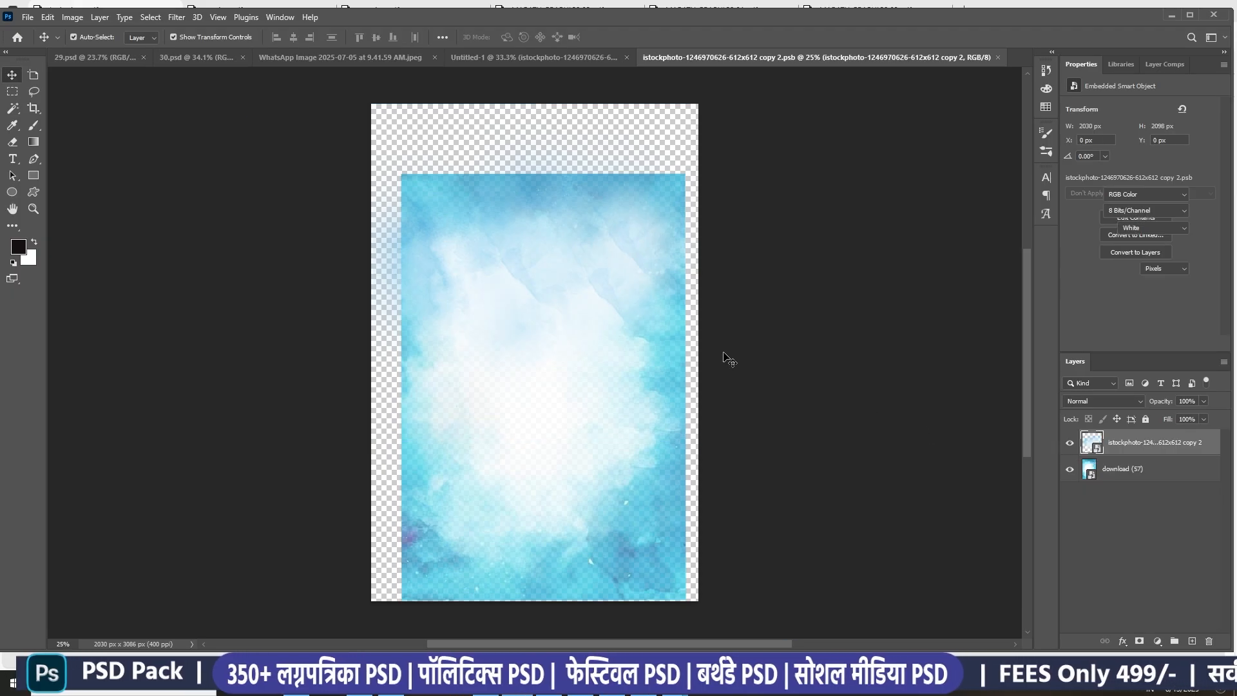
scroll(640, 337, "up", 1)
scroll(638, 334, "down", 1)
left_click_drag(619, 296, 558, 323)
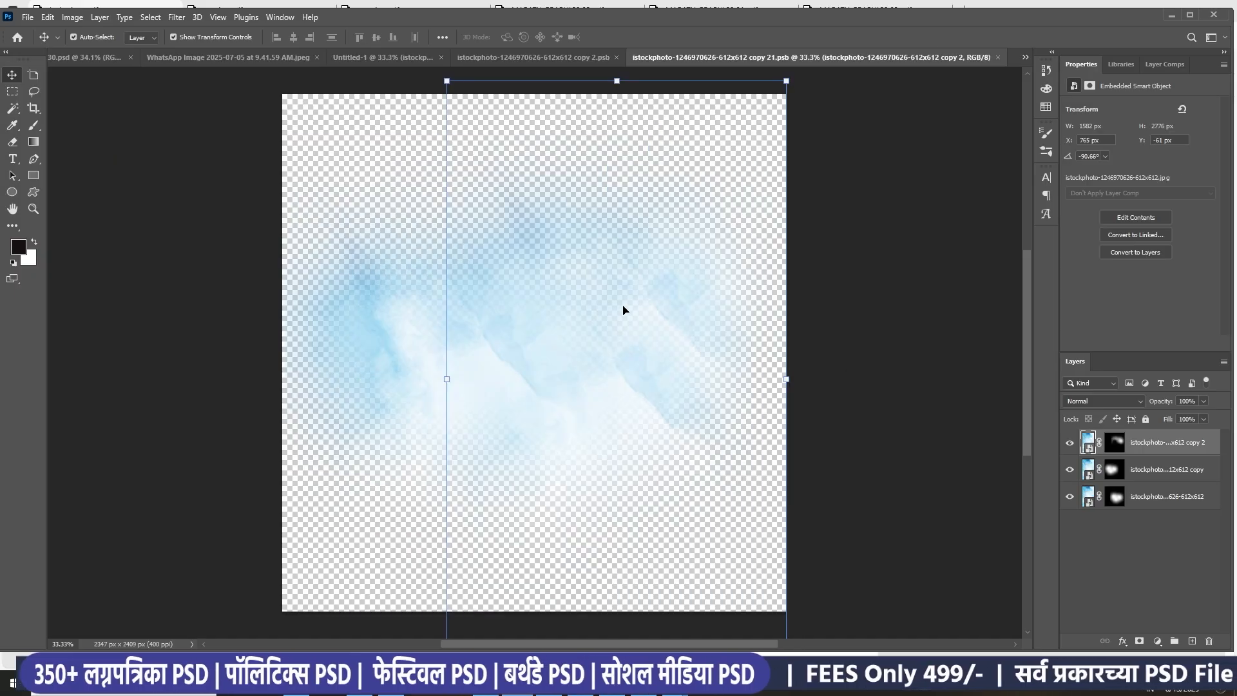
Move the masked cloud layers in the nested smart object to examine them, and return to the new poster document
left_click_drag(625, 310, 582, 286)
left_click_drag(773, 219, 711, 298)
left_click_drag(622, 385, 584, 320)
left_click(555, 57)
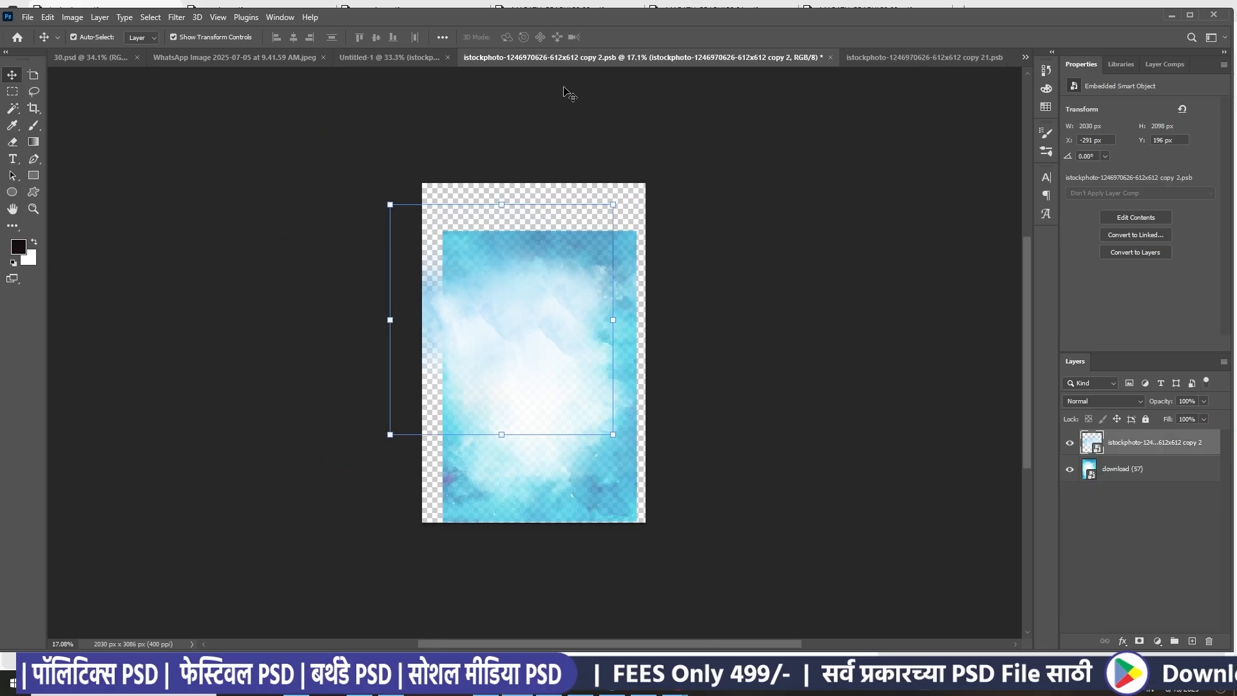
left_click_drag(569, 94, 309, 114)
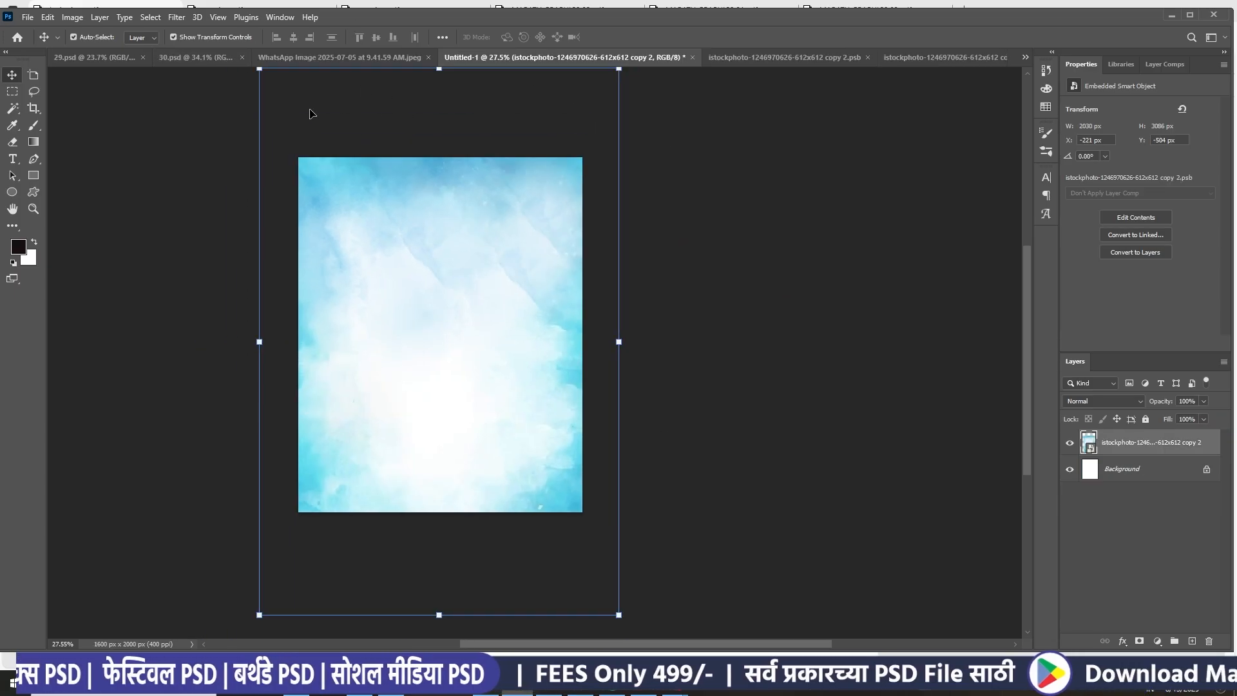
left_click(648, 202)
scroll(428, 271, "up", 1)
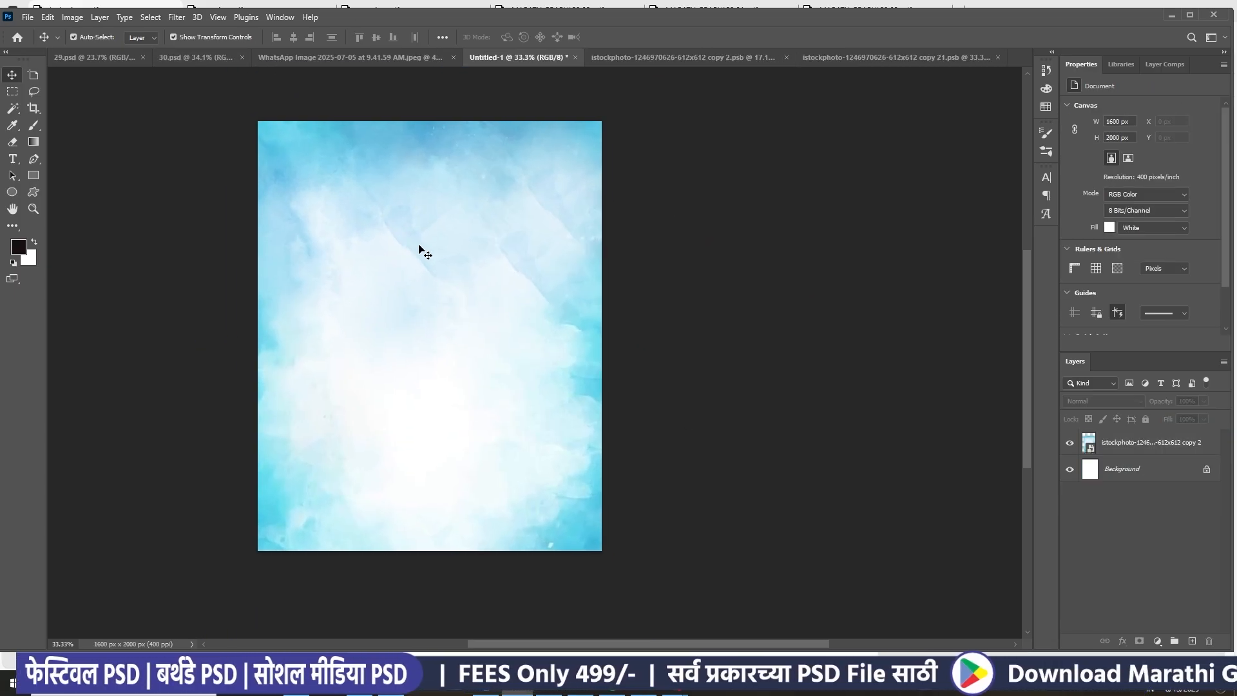
scroll(419, 248, "down", 1)
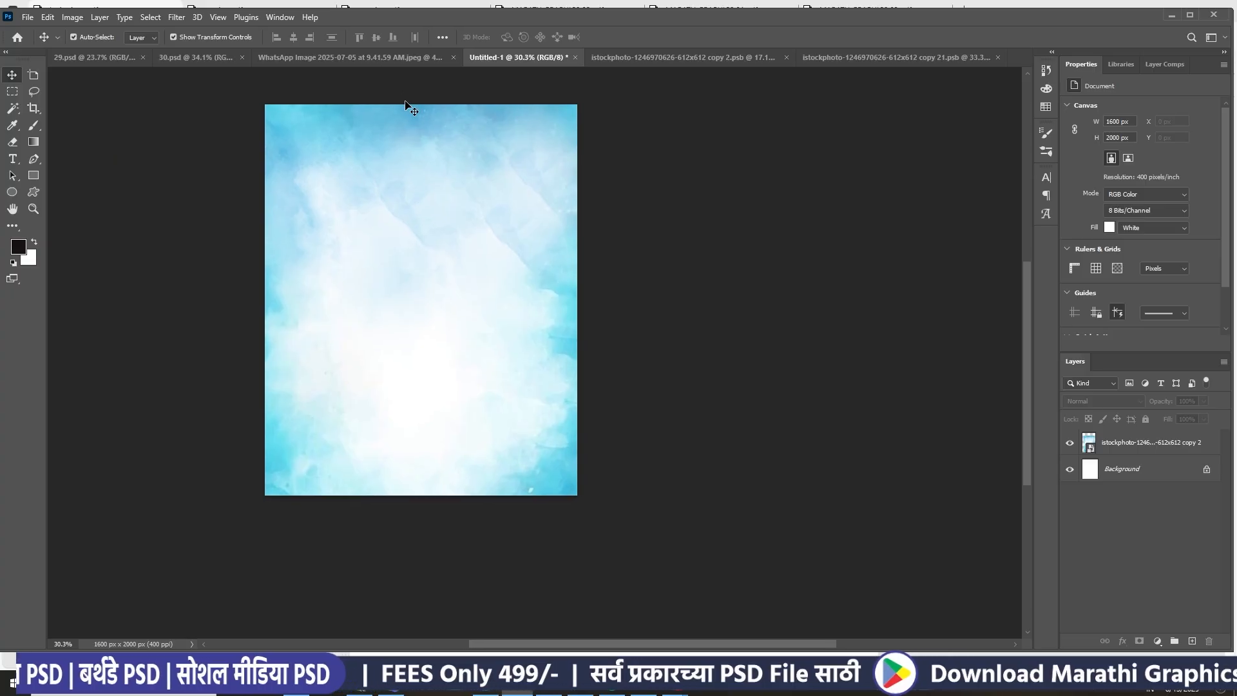
Copy the large blue title text layers स्वातंत्र्य and दिनाच्या with their effects from 30.psd to the middle of the new document
left_click(347, 58)
left_click(206, 57)
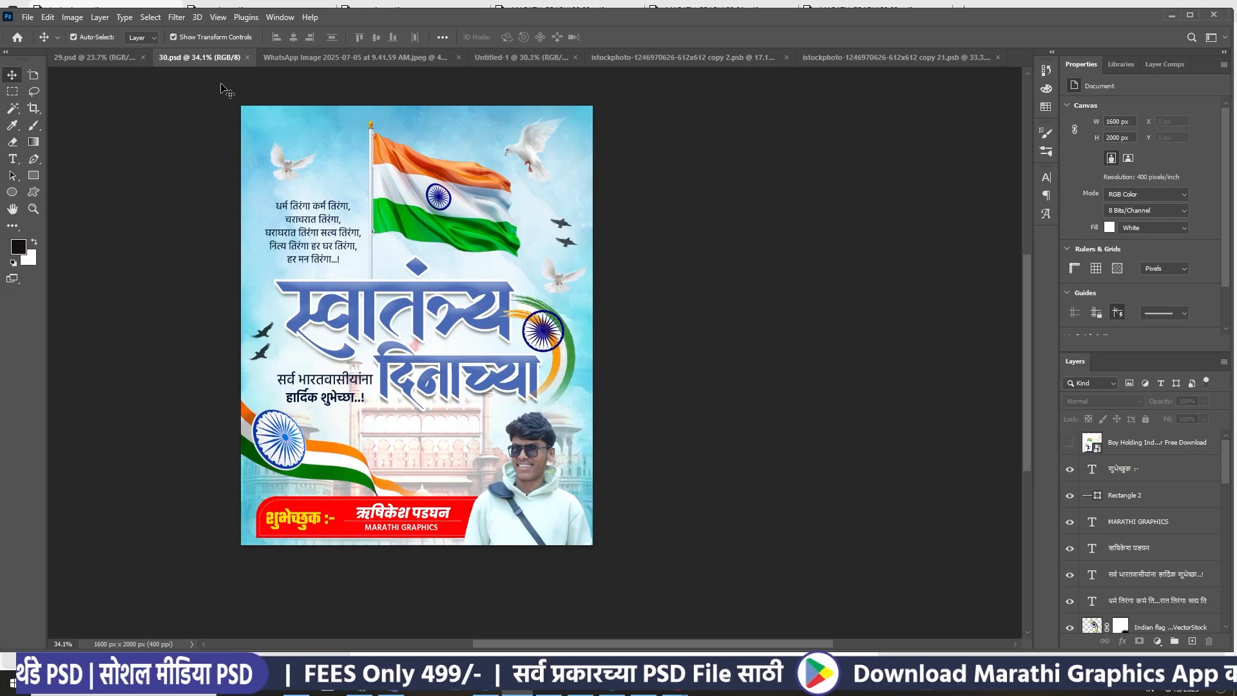
scroll(440, 286, "up", 1)
left_click(440, 312)
scroll(444, 317, "up", 1)
left_click(518, 394)
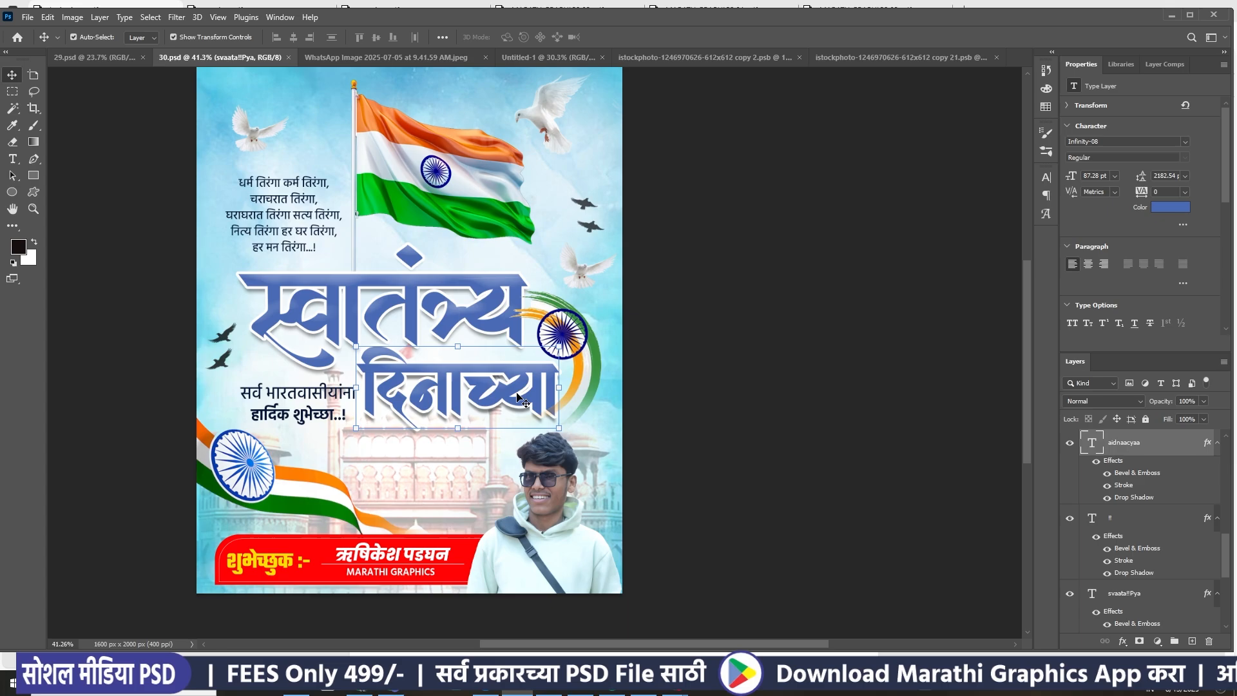
left_click(483, 284, "shift")
left_click_drag(751, 225, 708, 55)
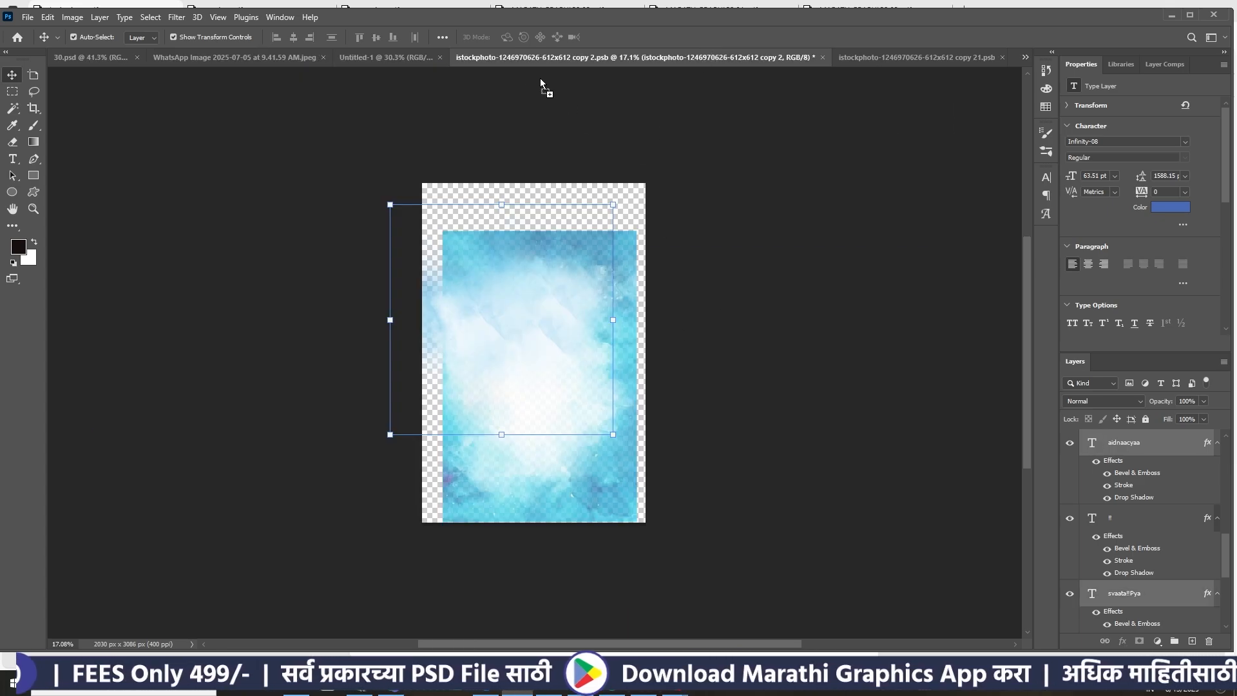
left_click_drag(412, 52, 483, 309)
left_click(688, 251)
scroll(458, 303, "up", 2)
scroll(483, 309, "down", 2)
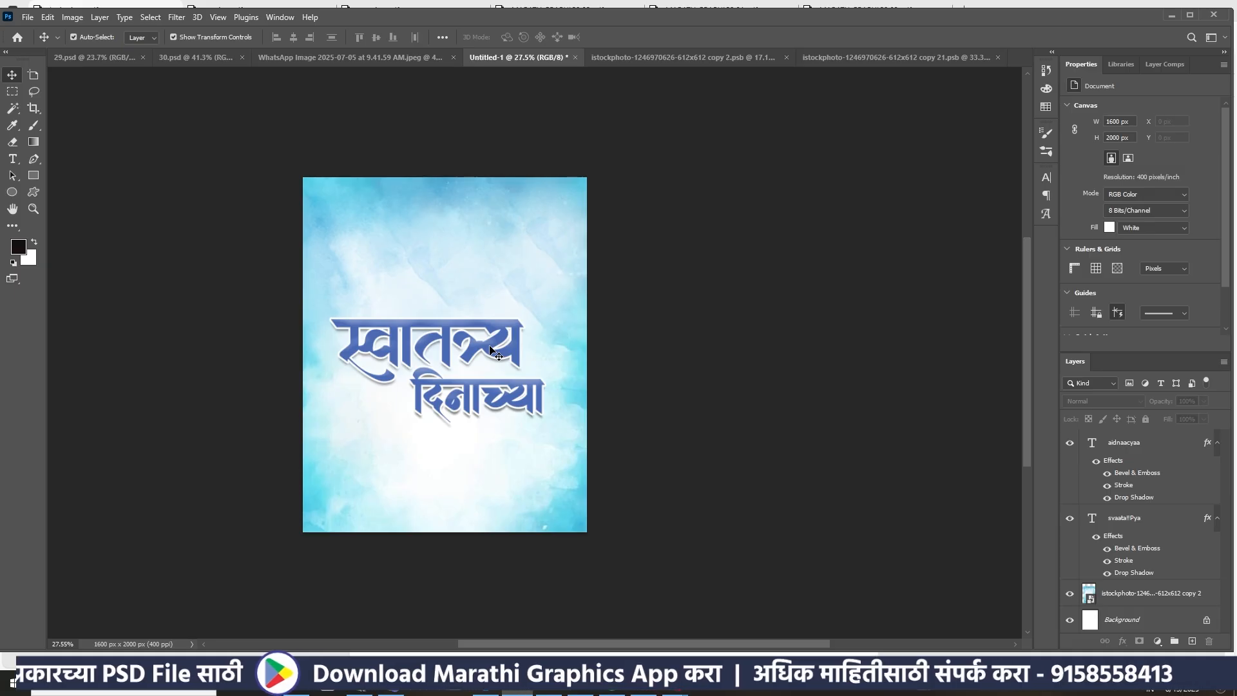
Open the स्वातंत्र्य title text for editing to check its font and size, and leave it as it is
scroll(493, 351, "up", 4)
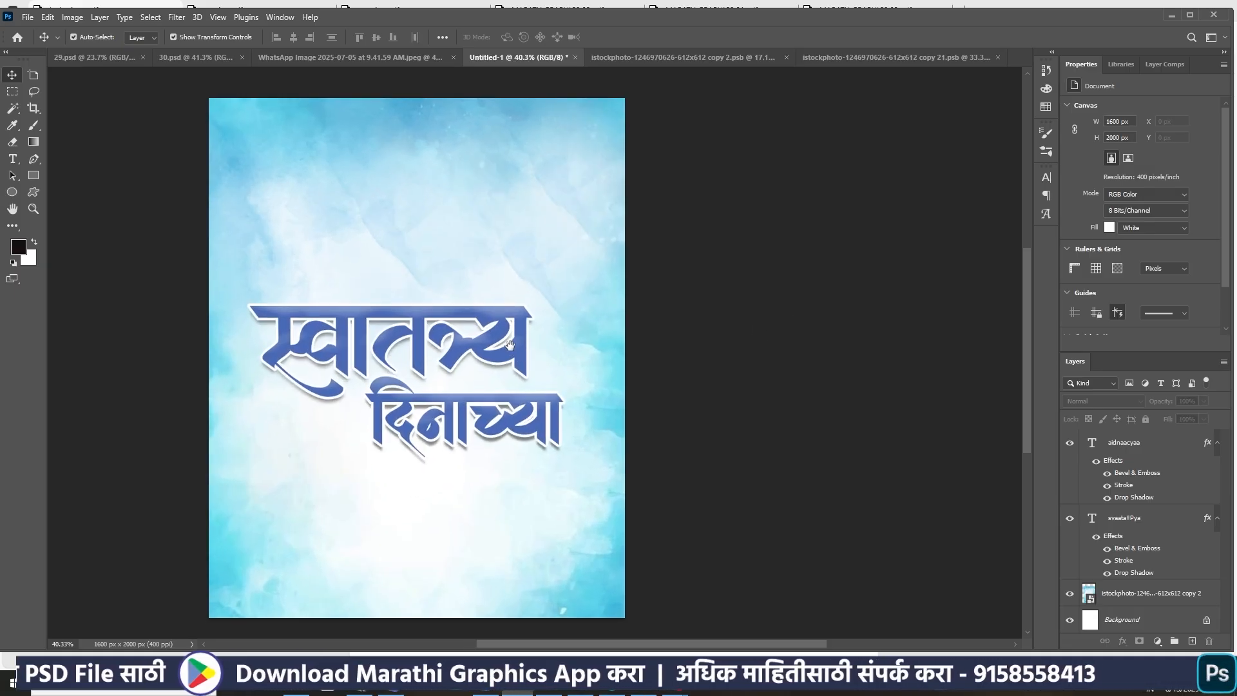
scroll(510, 332, "up", 2)
left_click_drag(509, 346, 493, 312)
scroll(501, 324, "down", 2)
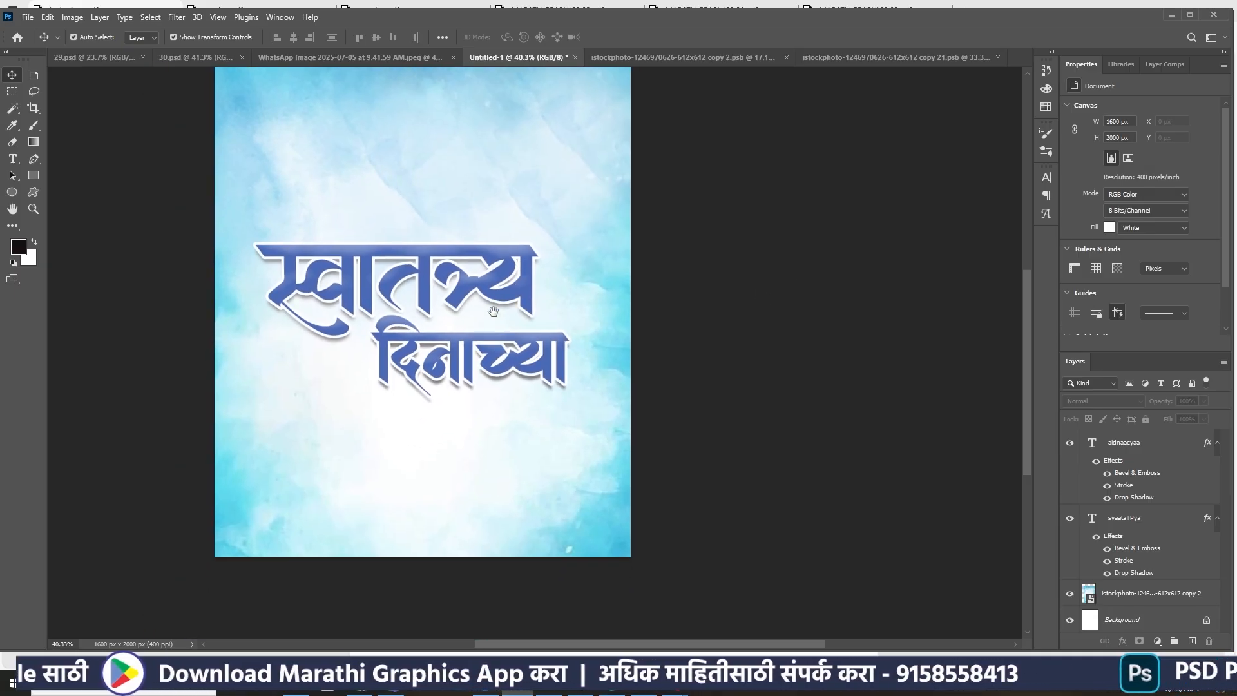
double_click(484, 285)
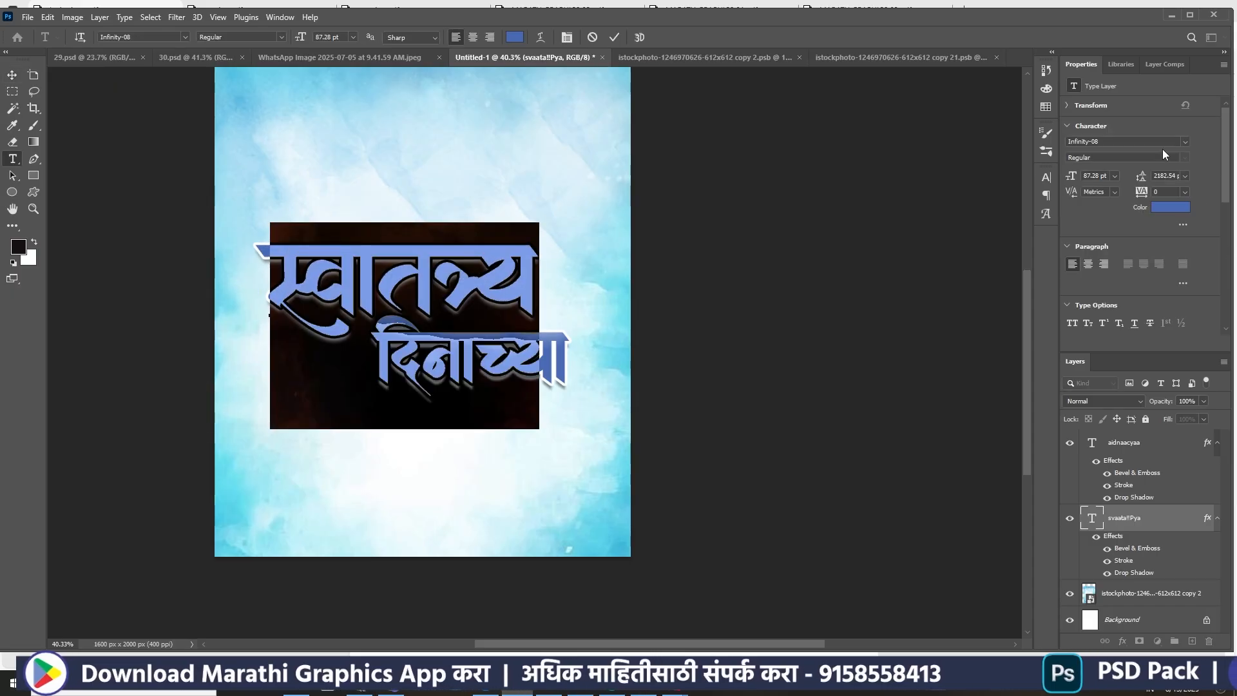
left_click(613, 36)
key("v")
scroll(408, 251, "up", 1)
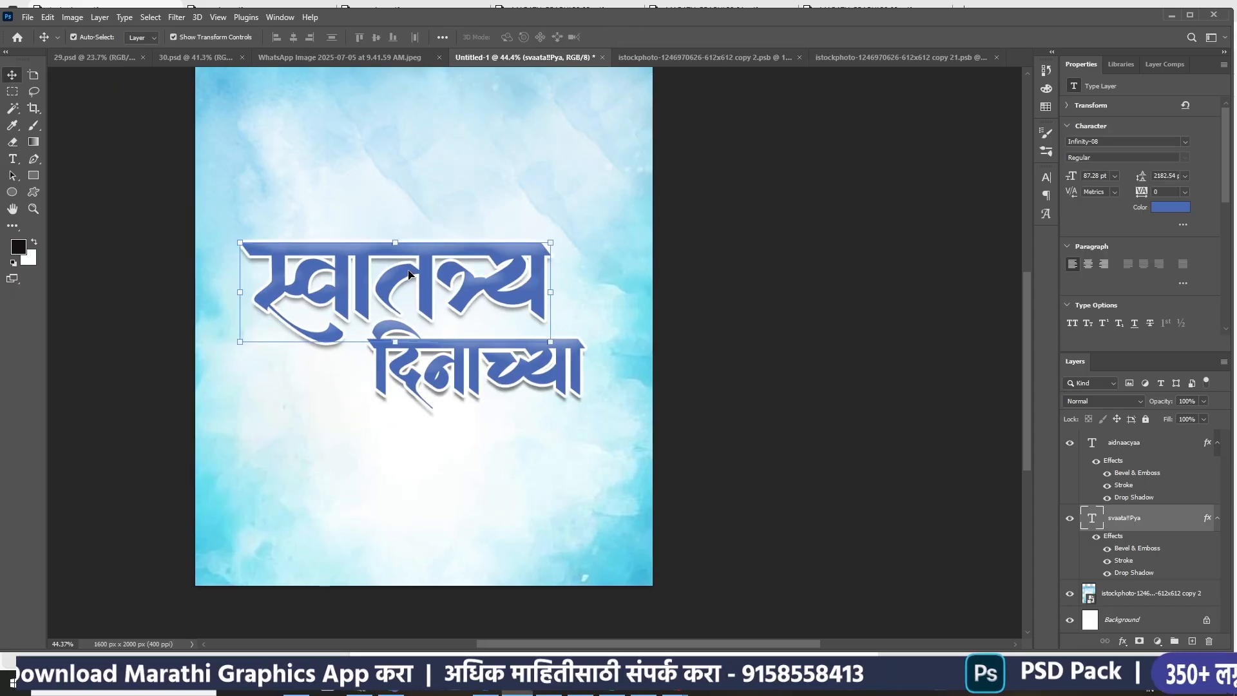
Reopen the स्वातंत्र्य title text and look up its text color in the color picker
scroll(408, 264, "down", 4)
scroll(482, 288, "up", 1)
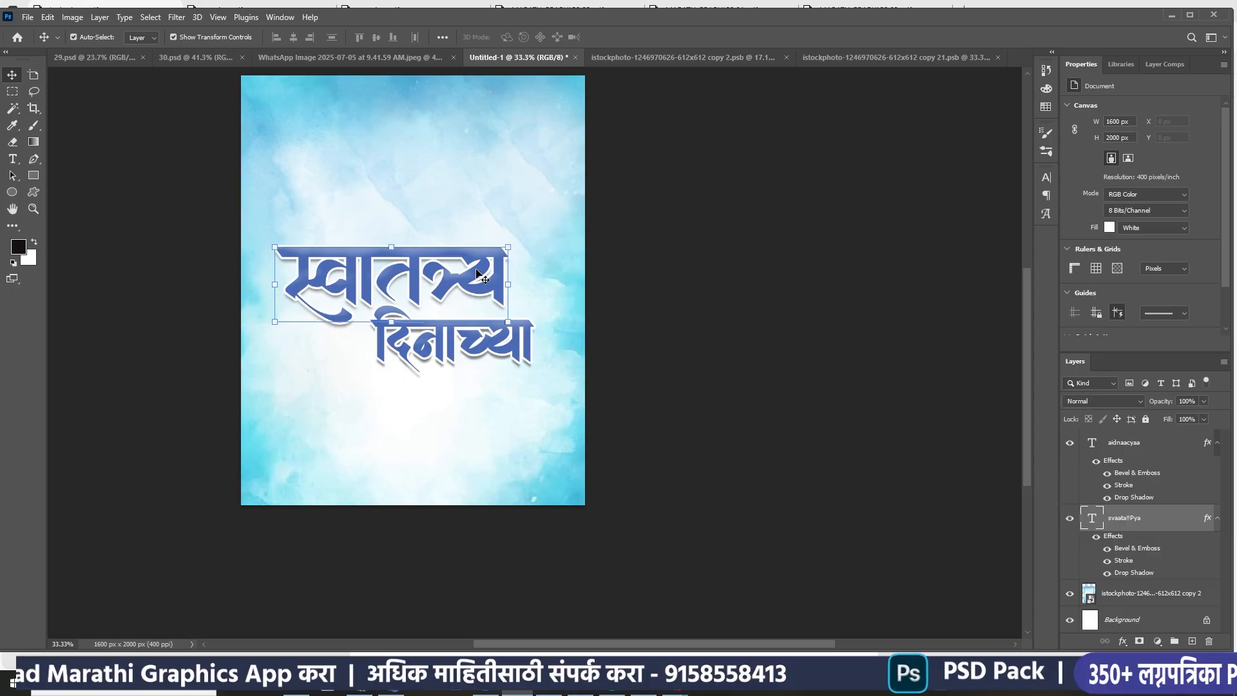
double_click(479, 285)
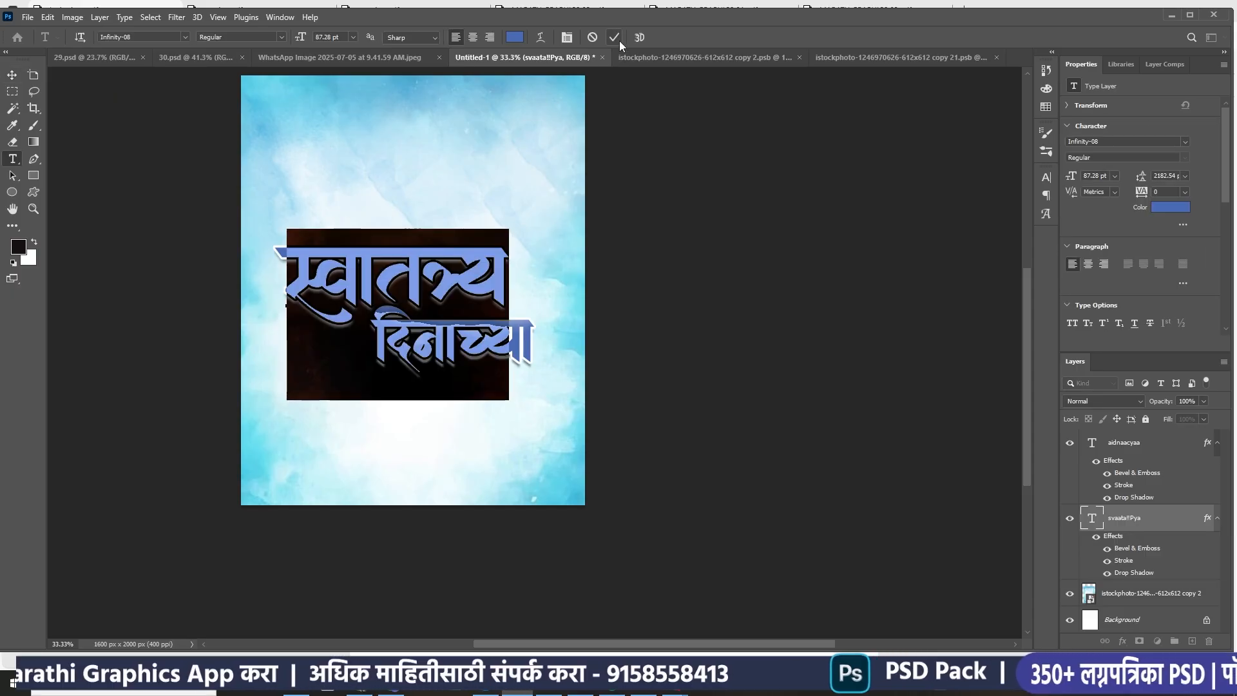
left_click(515, 37)
left_click(436, 291)
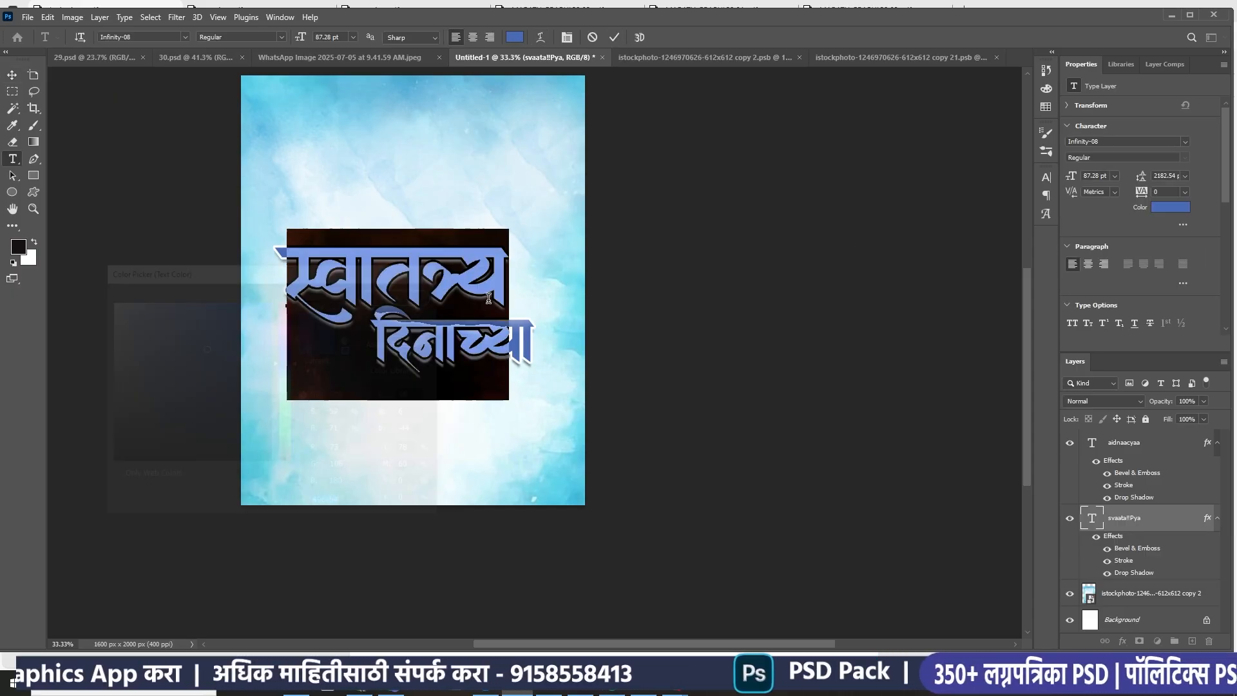
left_click(1169, 521)
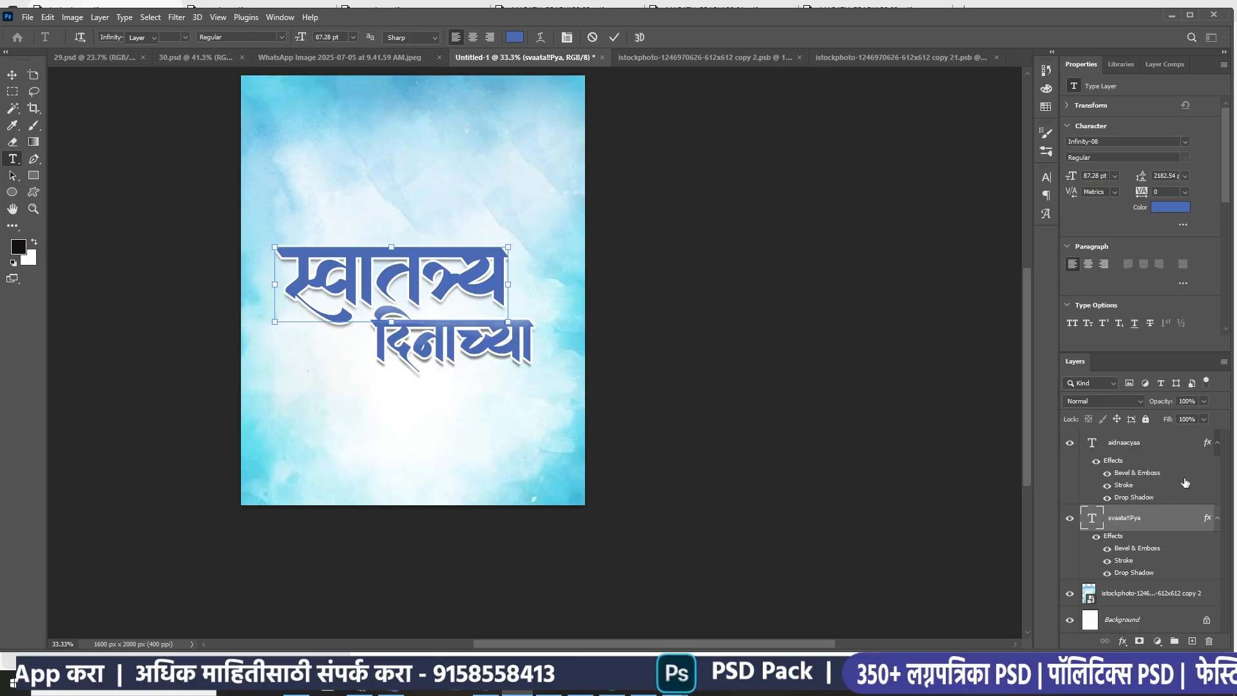
Examine the Bevel & Emboss, Stroke and Drop Shadow settings in the layer style of the स्वातंत्र्य title
double_click(1169, 519)
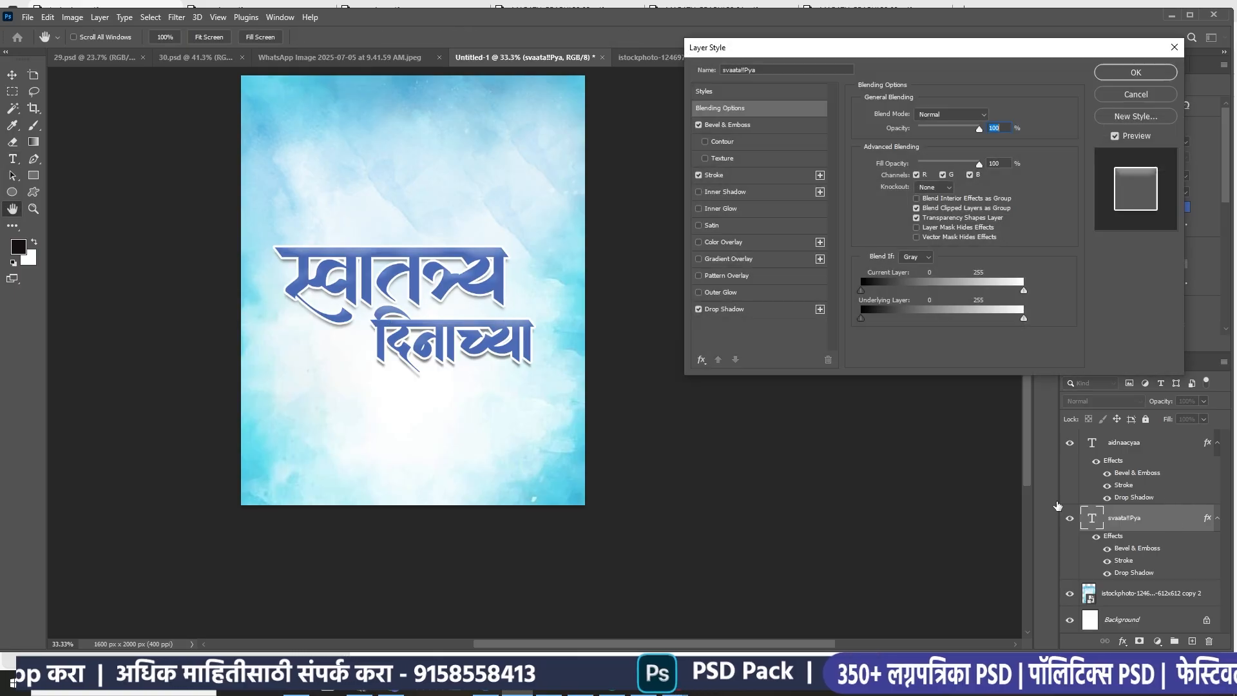
left_click(787, 129)
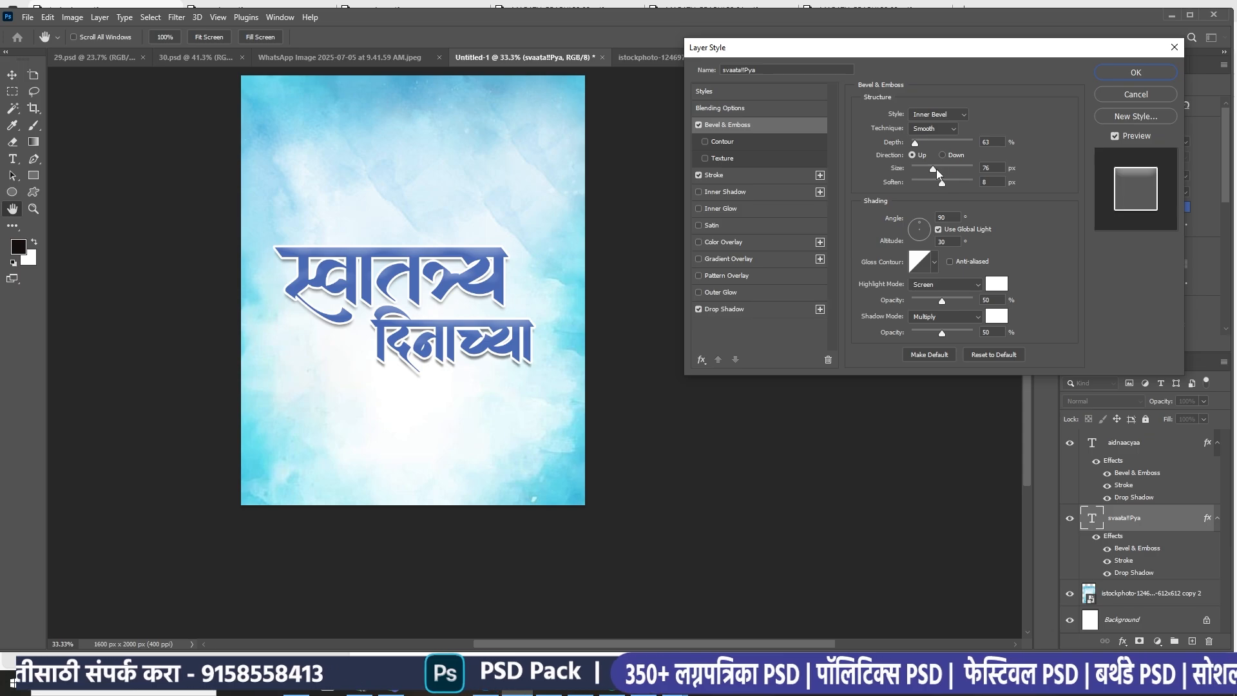
left_click(739, 176)
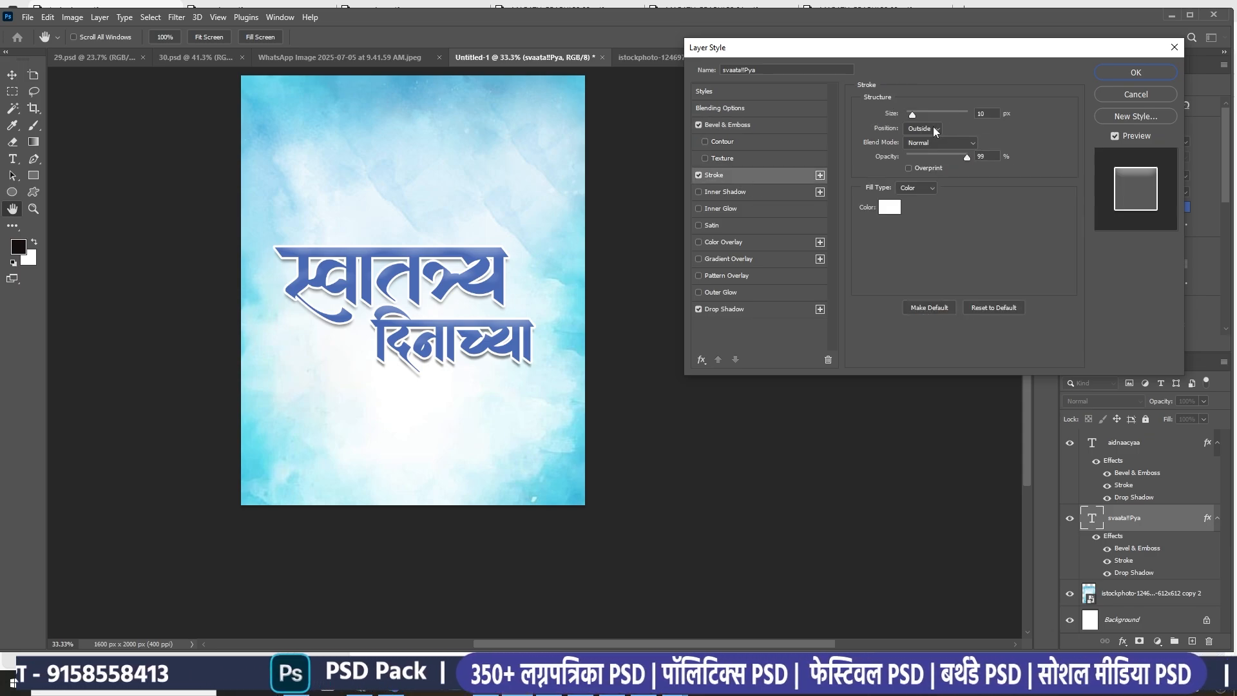
left_click(777, 310)
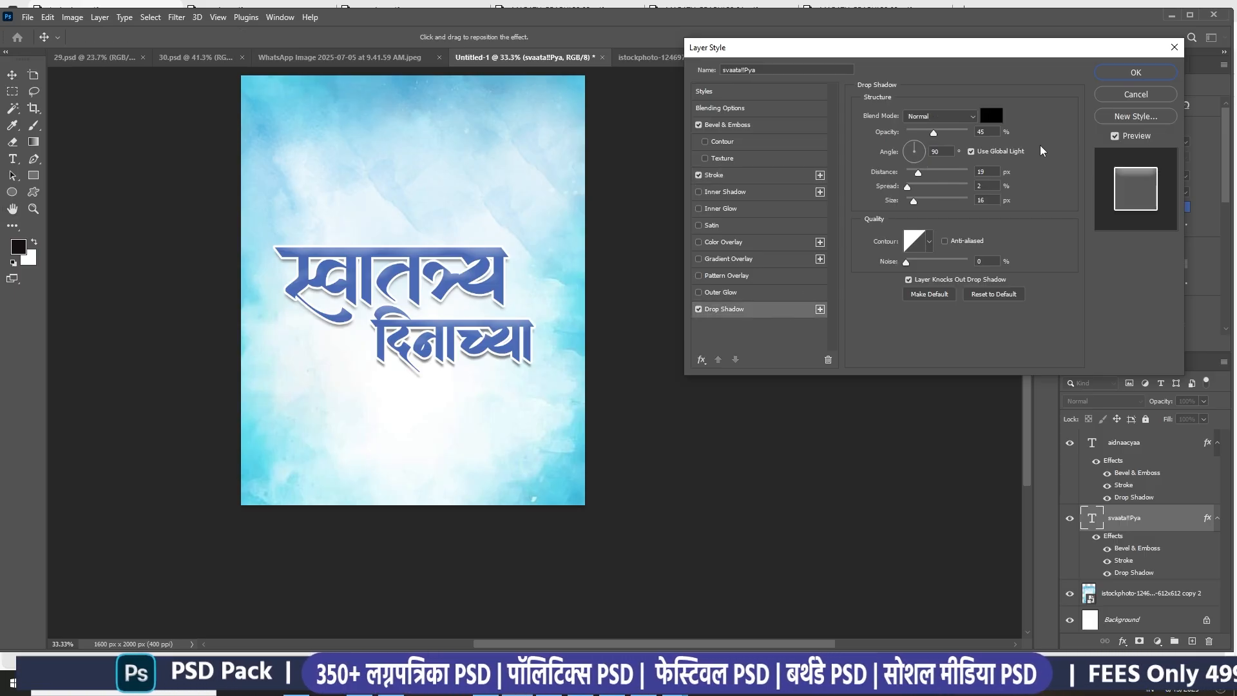
left_click(775, 126)
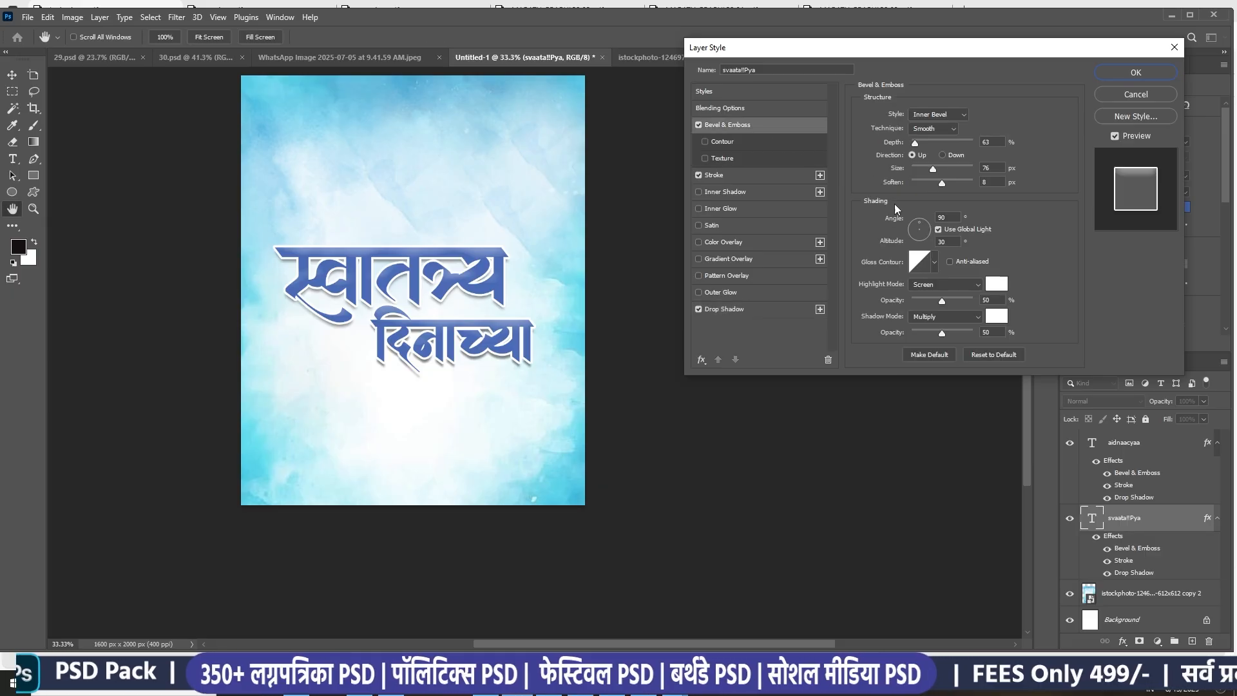
left_click(1098, 76)
Copy the waving Indian flag with its pole from 30.psd to the upper part of the new document
left_click_drag(460, 266, 477, 284)
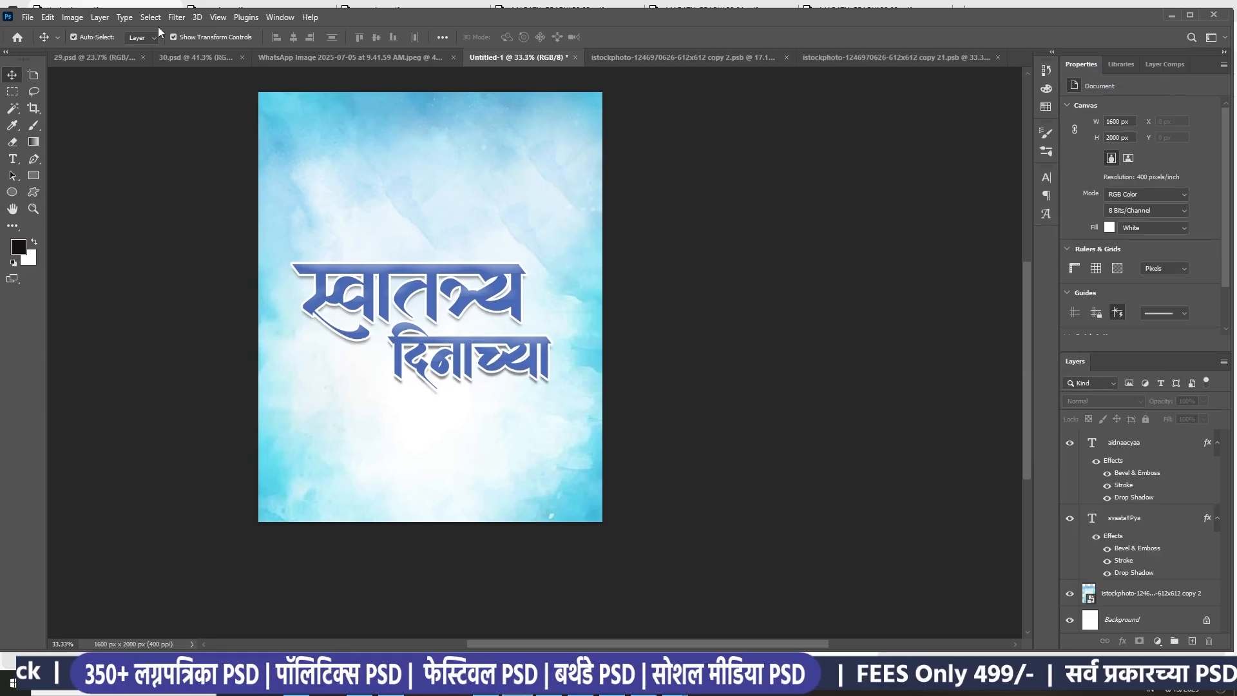
left_click(284, 58)
left_click(176, 55)
left_click(617, 218)
scroll(621, 220, "down", 3)
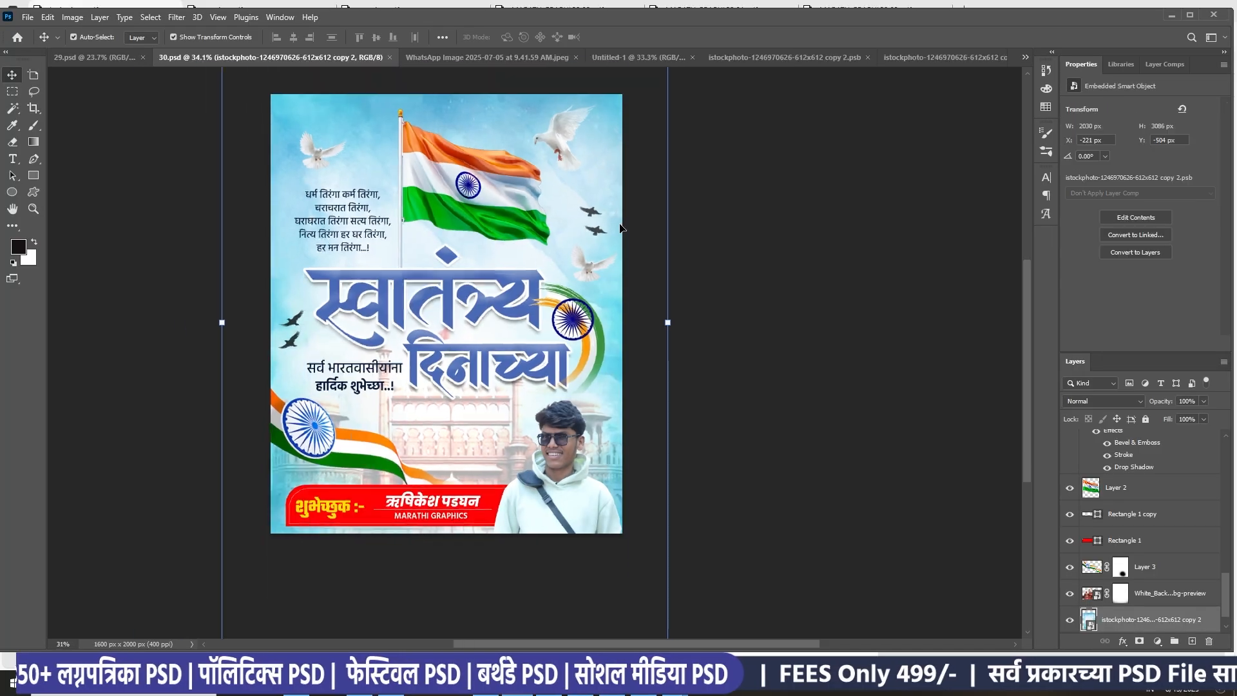
left_click(633, 222)
left_click_drag(502, 203, 440, 223)
Move the flag layer beneath the two title text layers and shift the flag slightly up above the title
left_click_drag(1099, 440, 1096, 598)
left_click(850, 469)
left_click_drag(443, 197, 446, 180)
left_click(654, 253)
left_click_drag(520, 259, 544, 222)
scroll(541, 221, "down", 2)
left_click_drag(383, 177, 391, 246)
Copy the five-line धर्म तिरंगा कर्म तिरंगा verse from 30.psd to the area left of the flag in the new document
left_click(201, 58)
left_click(734, 254)
scroll(574, 247, "up", 1)
left_click_drag(568, 203, 512, 195)
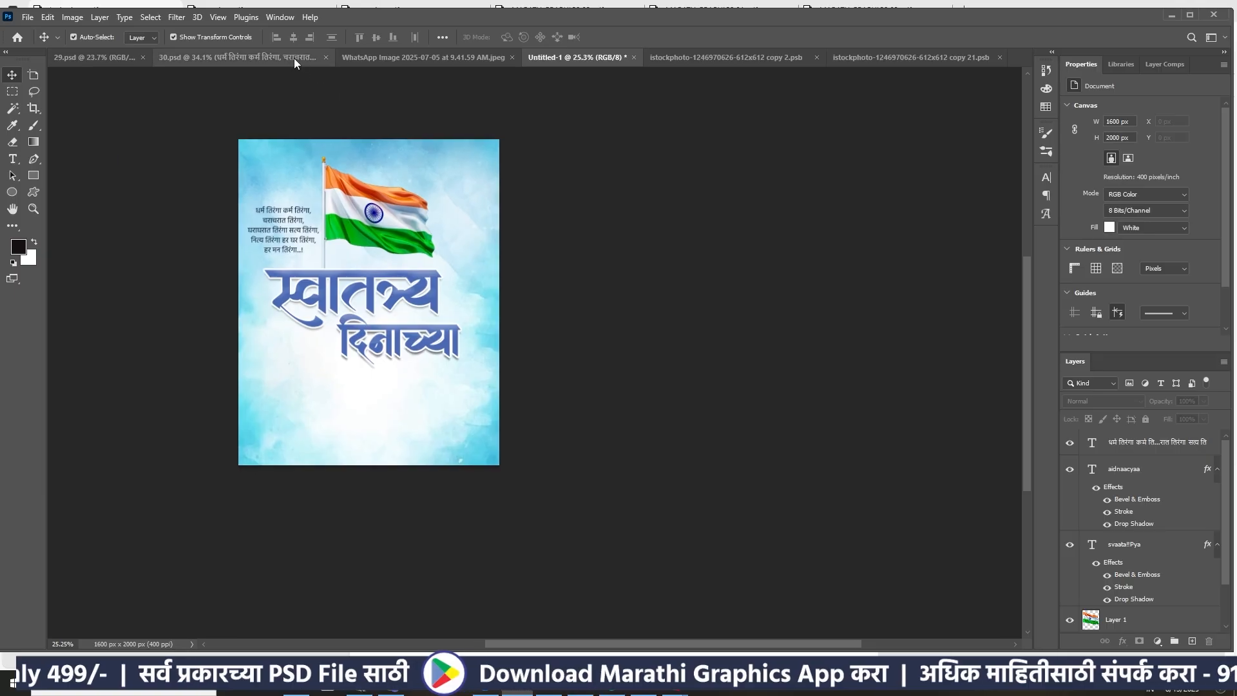
Try to move the selected white doves in 30.psd, and undo the move
left_click(200, 56)
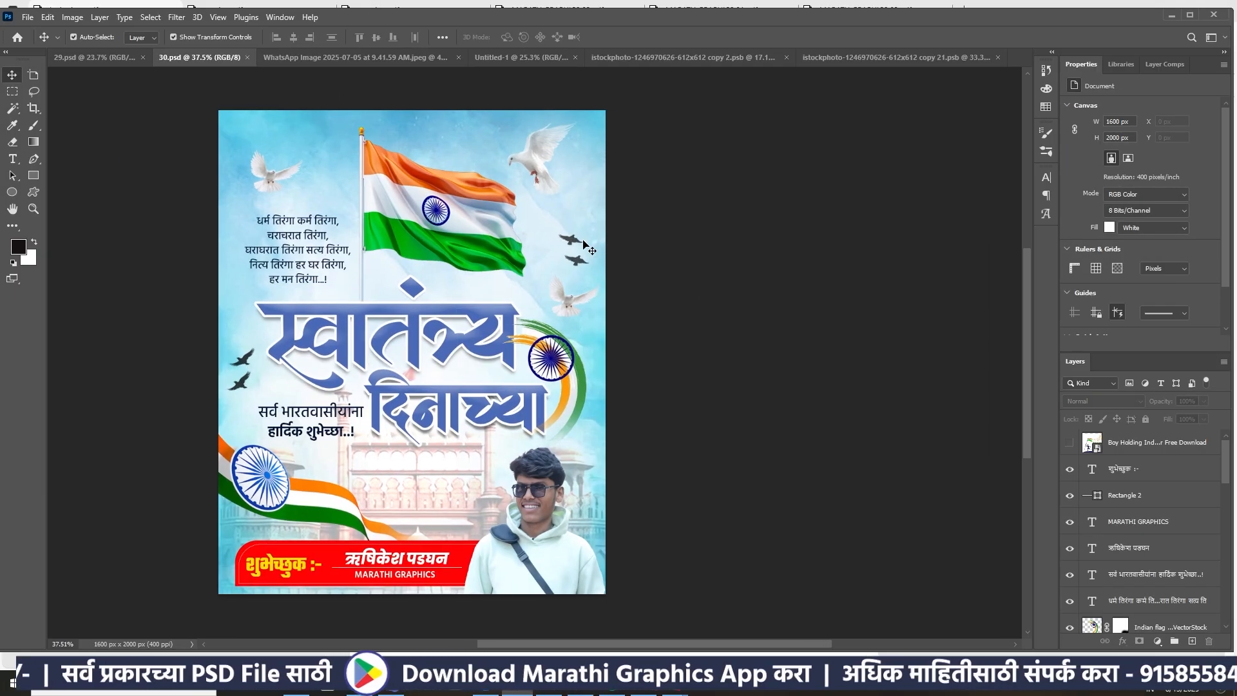
scroll(583, 246, "up", 2)
scroll(567, 241, "down", 1)
left_click(561, 239)
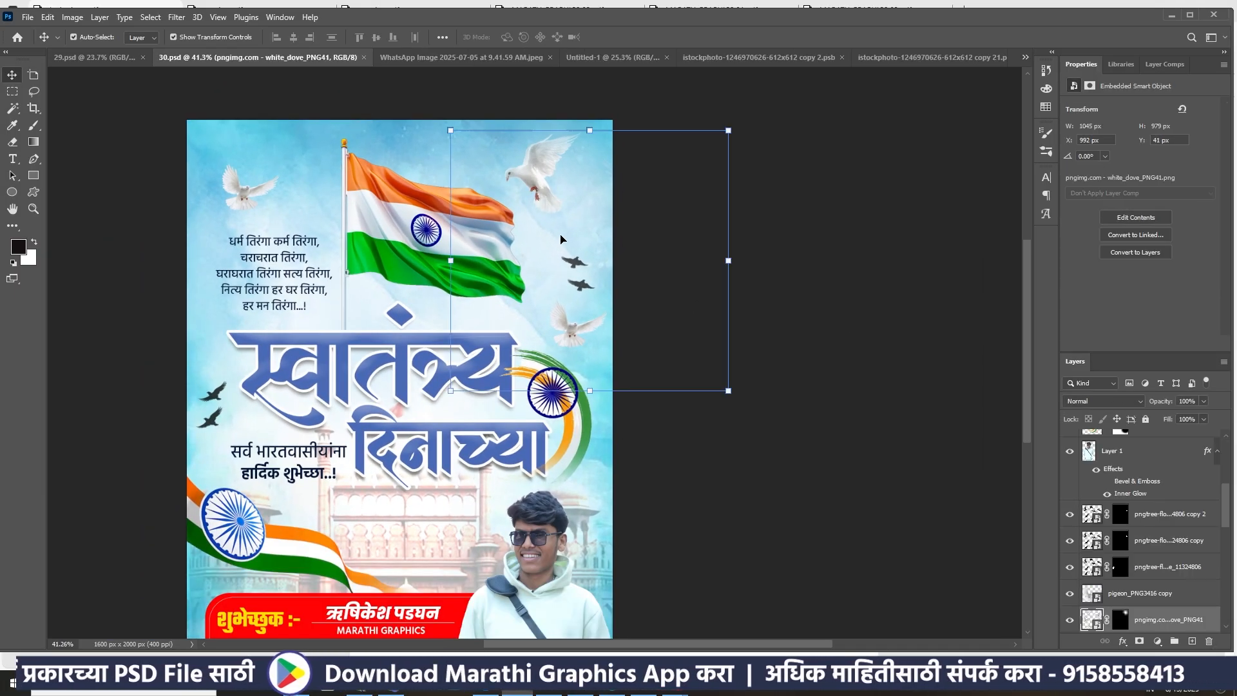
left_click(239, 192, "shift")
left_click_drag(528, 186, 564, 203)
key("ctrl+z")
left_click(828, 259)
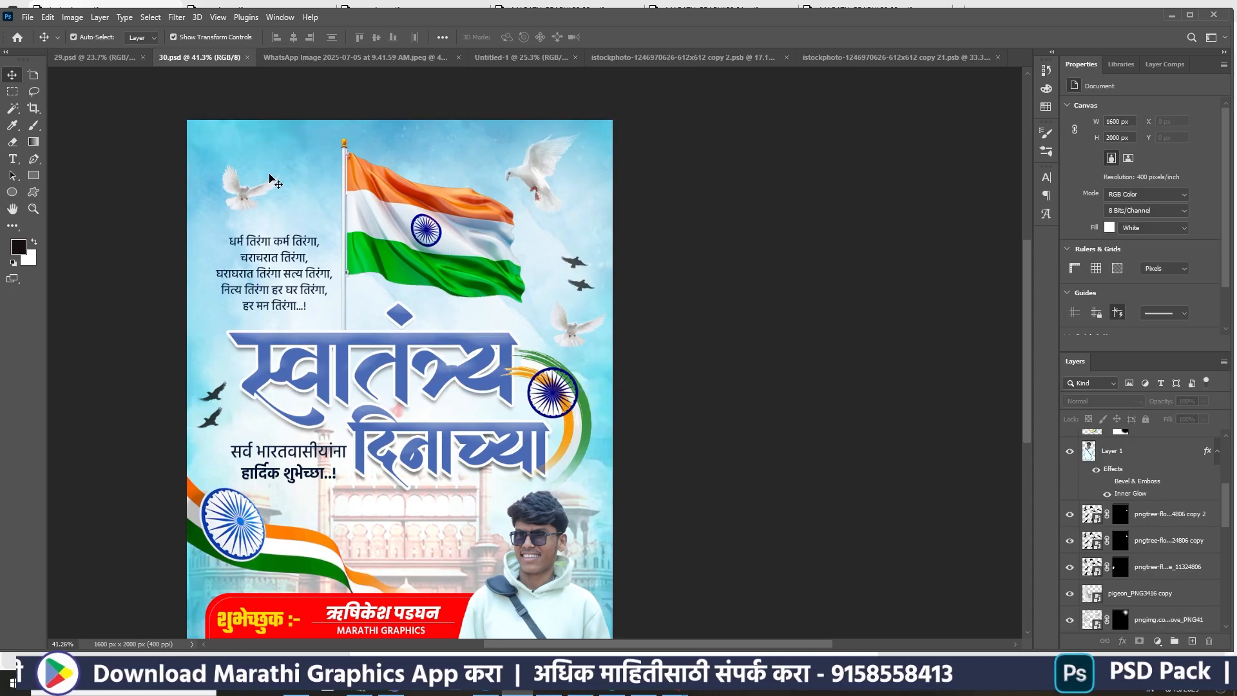
left_click(262, 190)
left_click(723, 197)
scroll(227, 214, "up", 1)
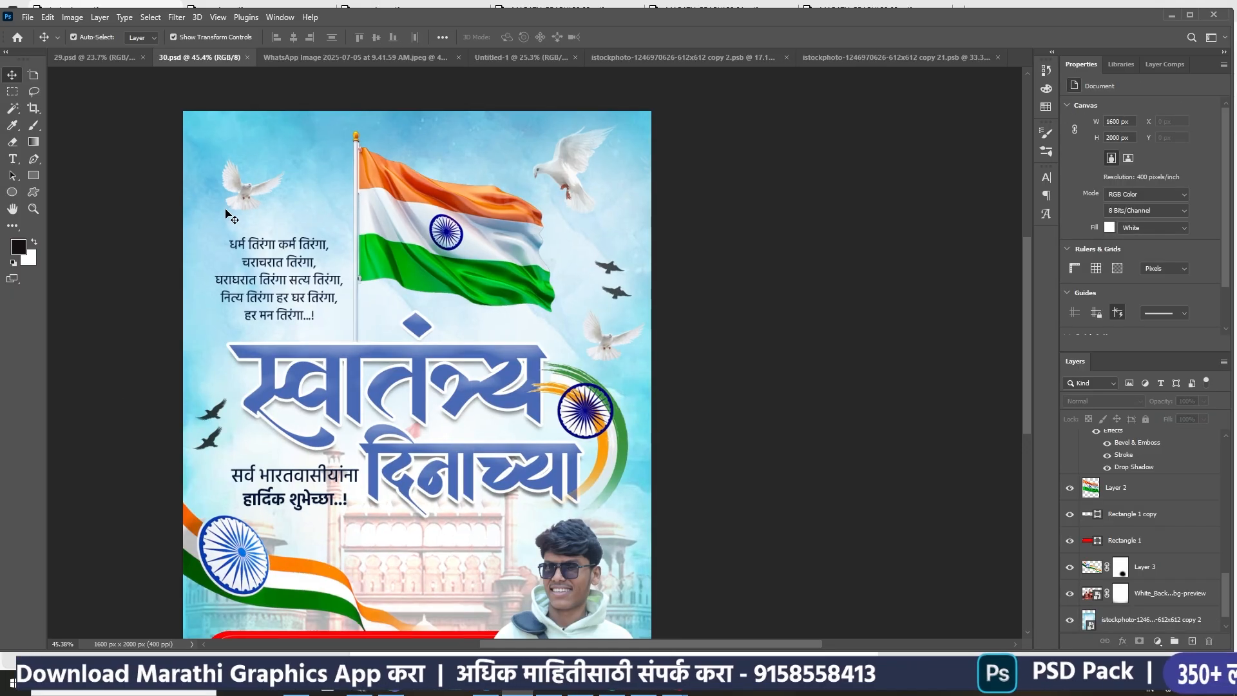
Copy the three white doves around the flag from 30.psd to the same places in the new document
left_click(252, 191)
left_click(570, 183, "shift")
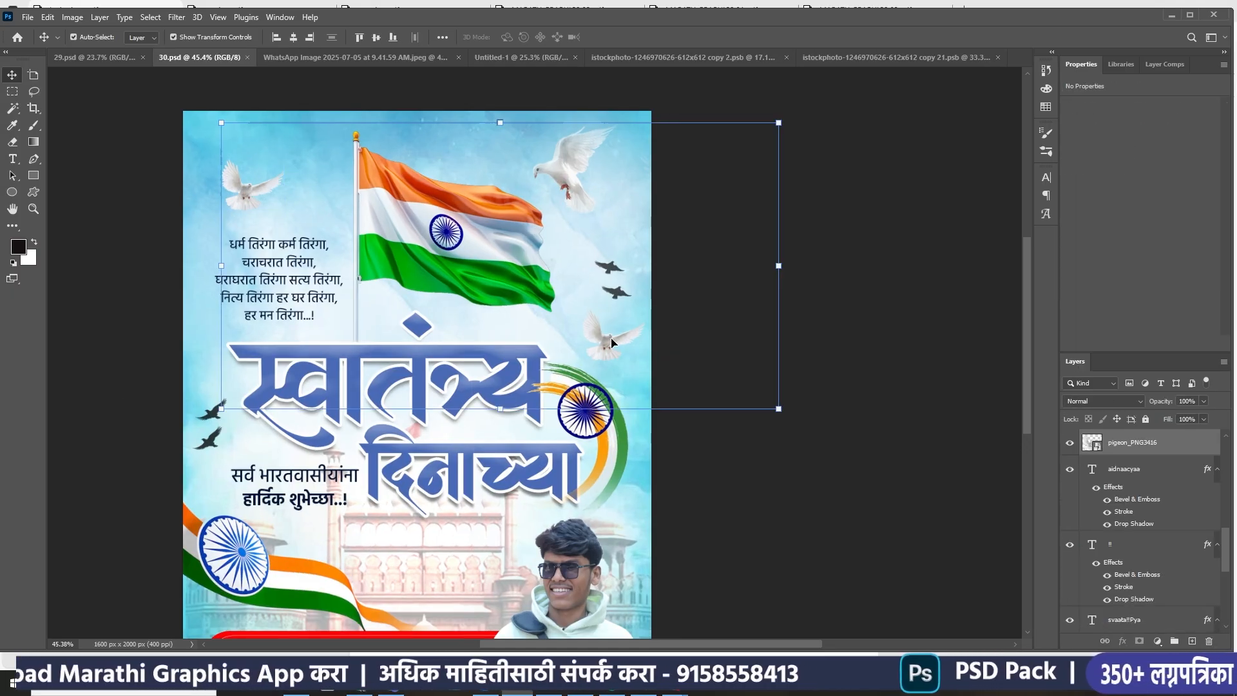
left_click_drag(615, 346, 539, 60)
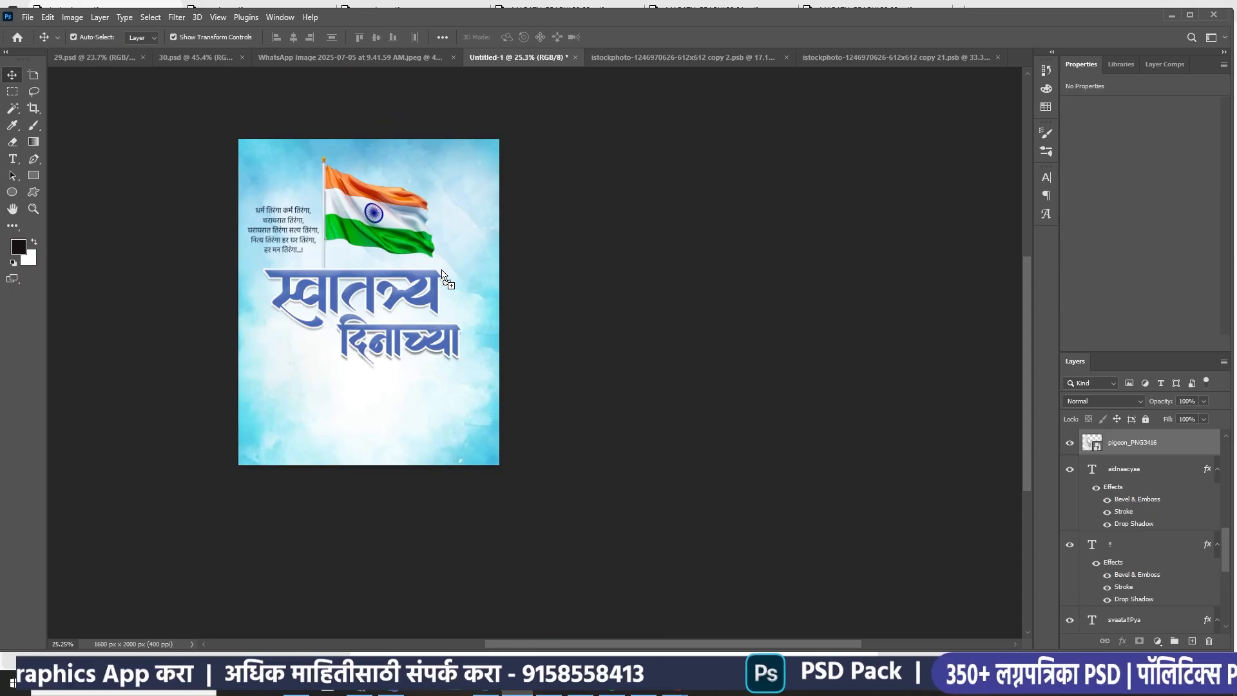
left_click_drag(444, 277, 573, 261)
left_click(725, 281)
Move the five-line verse slightly down, away from the dove above it
scroll(510, 281, "up", 1)
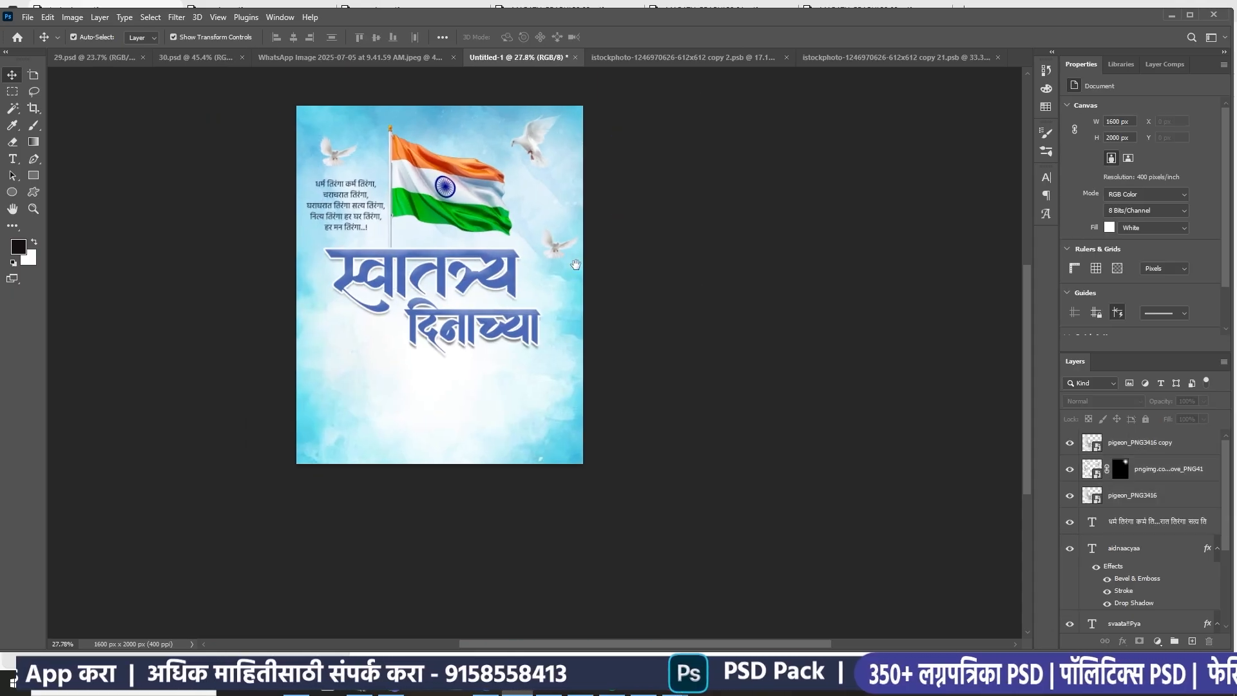
scroll(388, 250, "up", 1)
left_click_drag(329, 192, 327, 203)
left_click(762, 239)
scroll(528, 210, "down", 2)
scroll(488, 214, "up", 1)
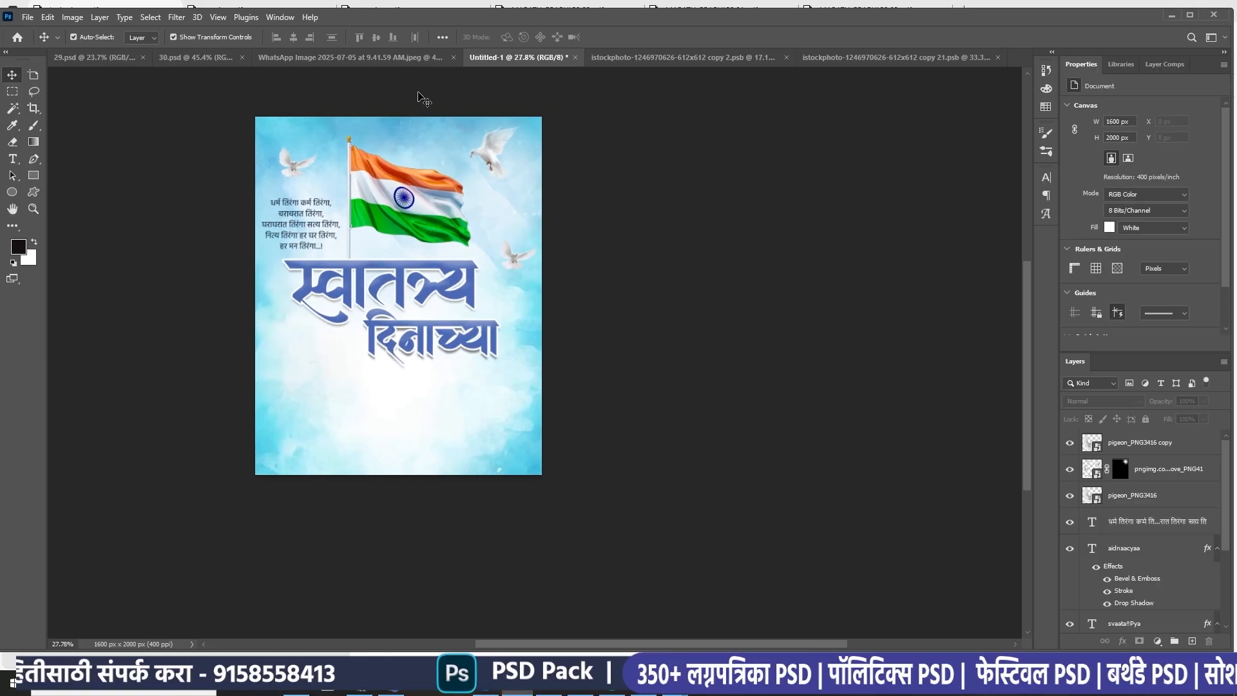
Examine the separate black bird silhouette layers to the right of the flag in 30.psd
left_click(362, 61)
left_click(191, 60)
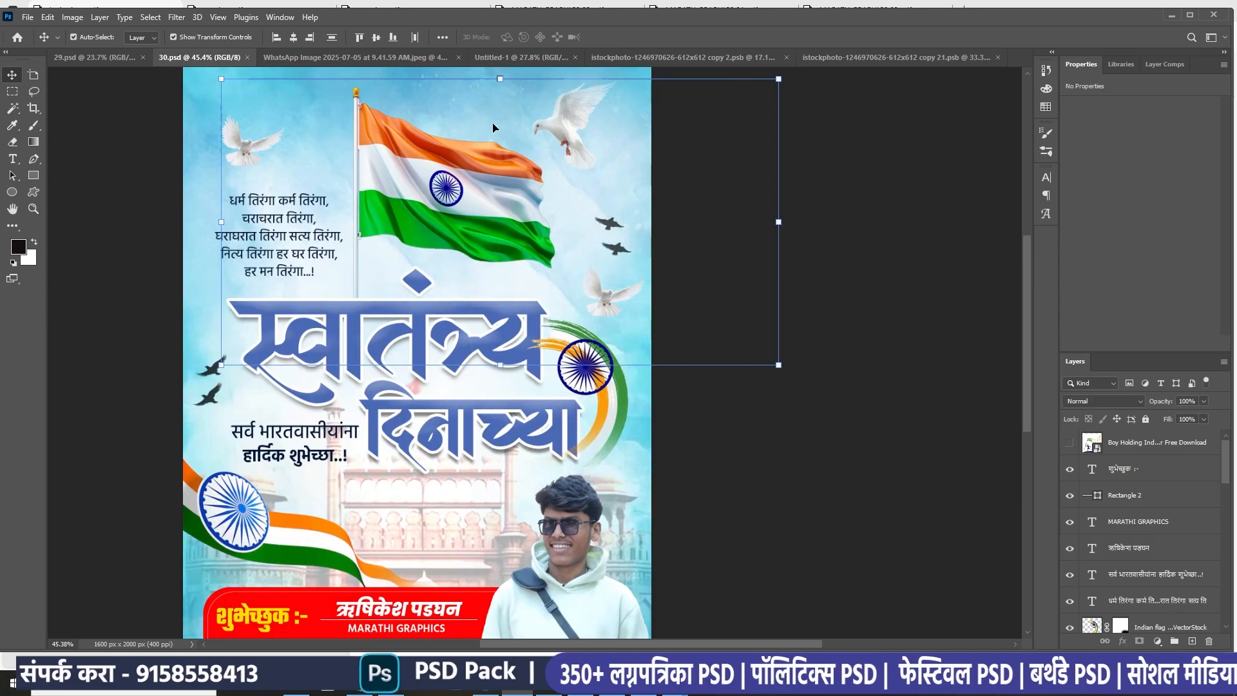
left_click(810, 216)
scroll(518, 213, "down", 2)
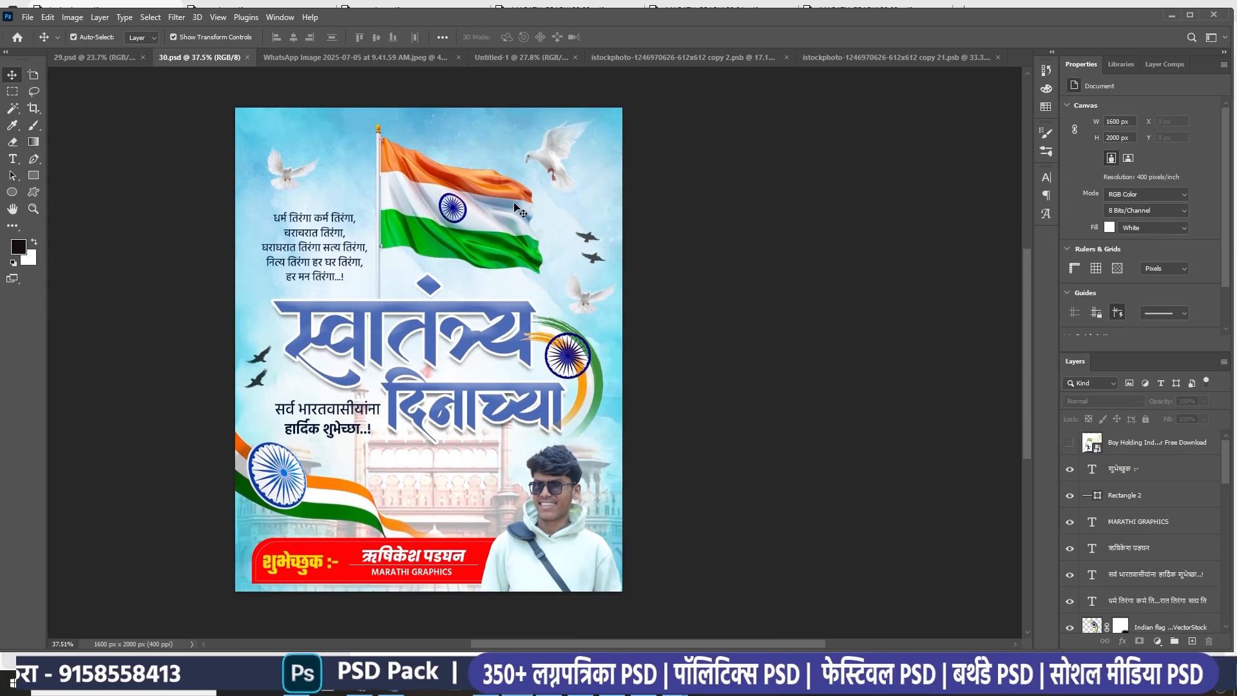
scroll(486, 236, "down", 1)
left_click(588, 216)
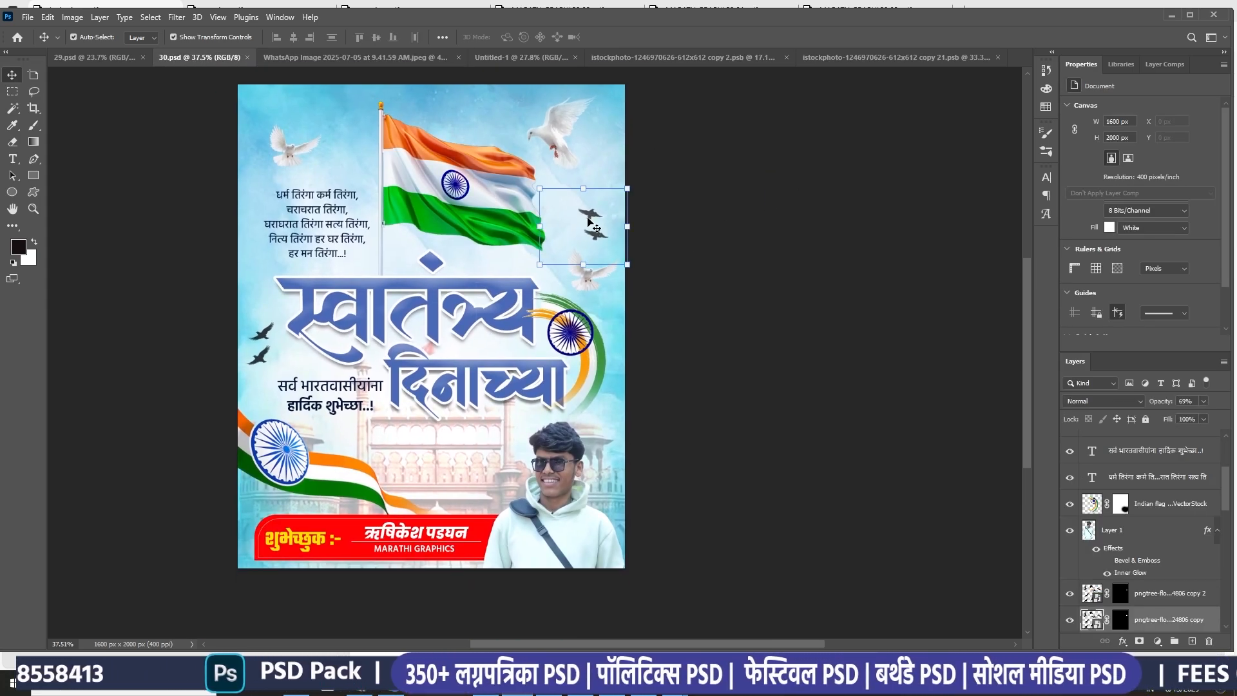
left_click(639, 252)
scroll(570, 259, "up", 4)
left_click(605, 212)
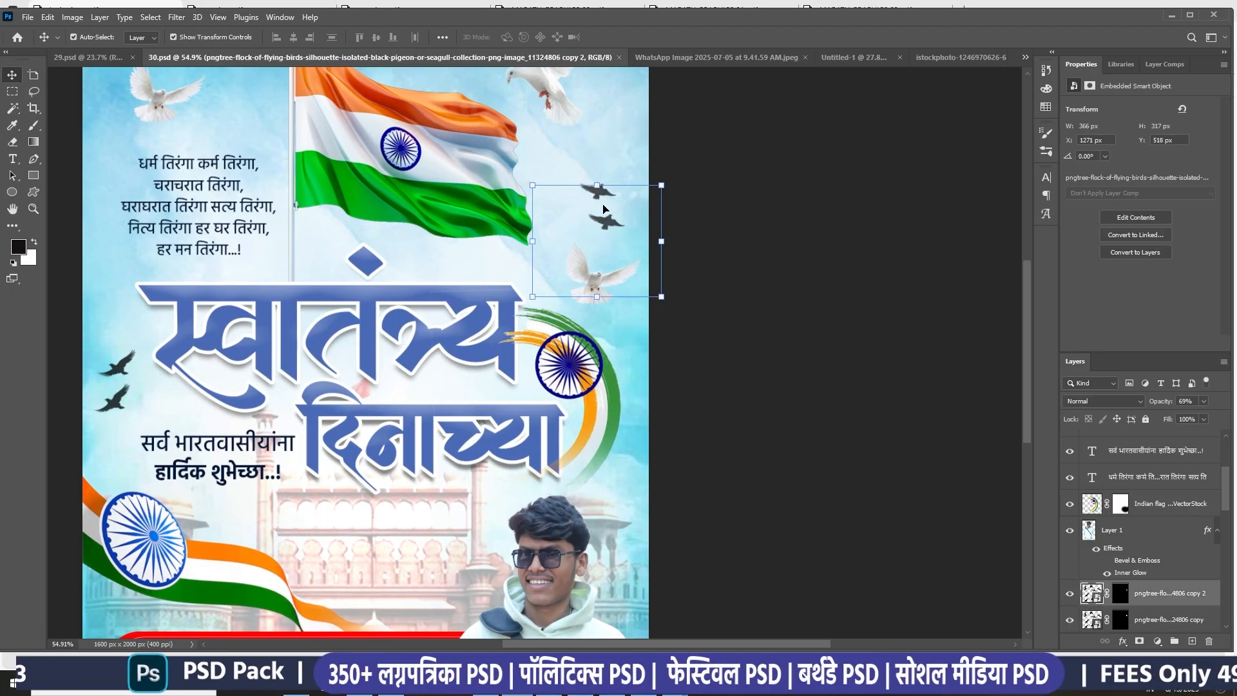
left_click(631, 182)
scroll(628, 185, "up", 2)
Copy both black bird silhouettes right of the flag from 30.psd to the space between the right-hand doves in the new document
left_click(593, 192)
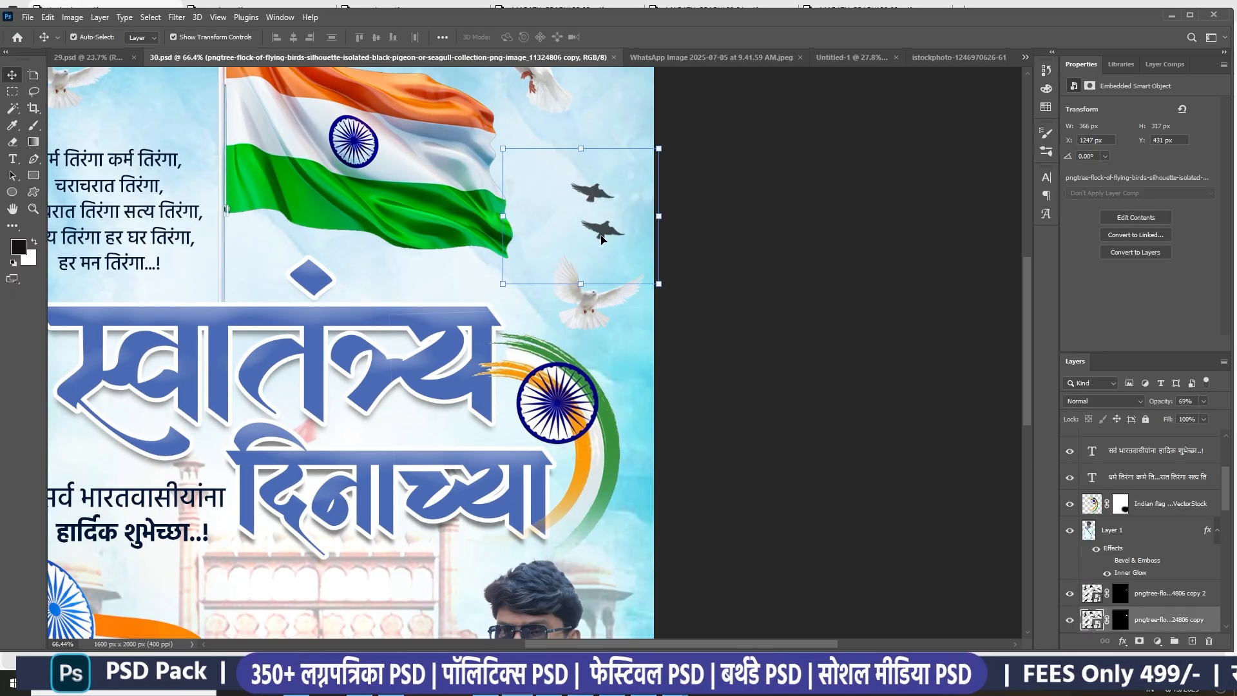
left_click(601, 234, "shift")
scroll(601, 235, "down", 2)
left_click(301, 330)
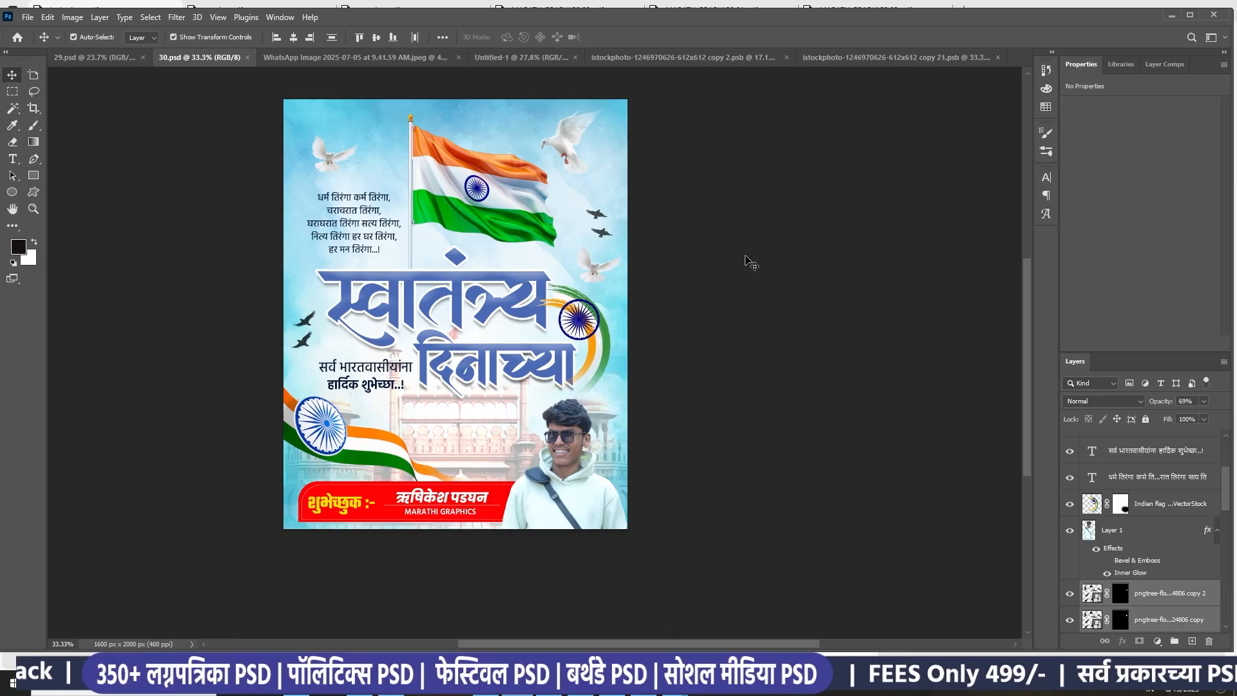
scroll(590, 215, "up", 3)
left_click(596, 213)
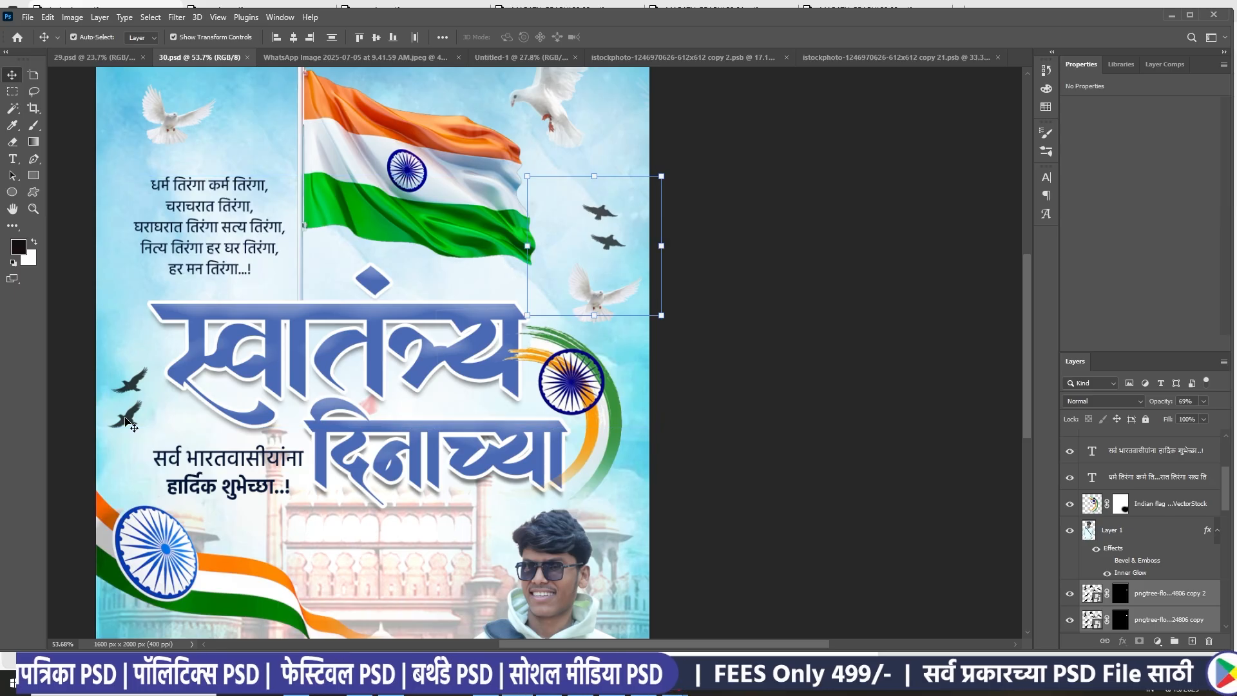
left_click_drag(591, 223, 553, 264)
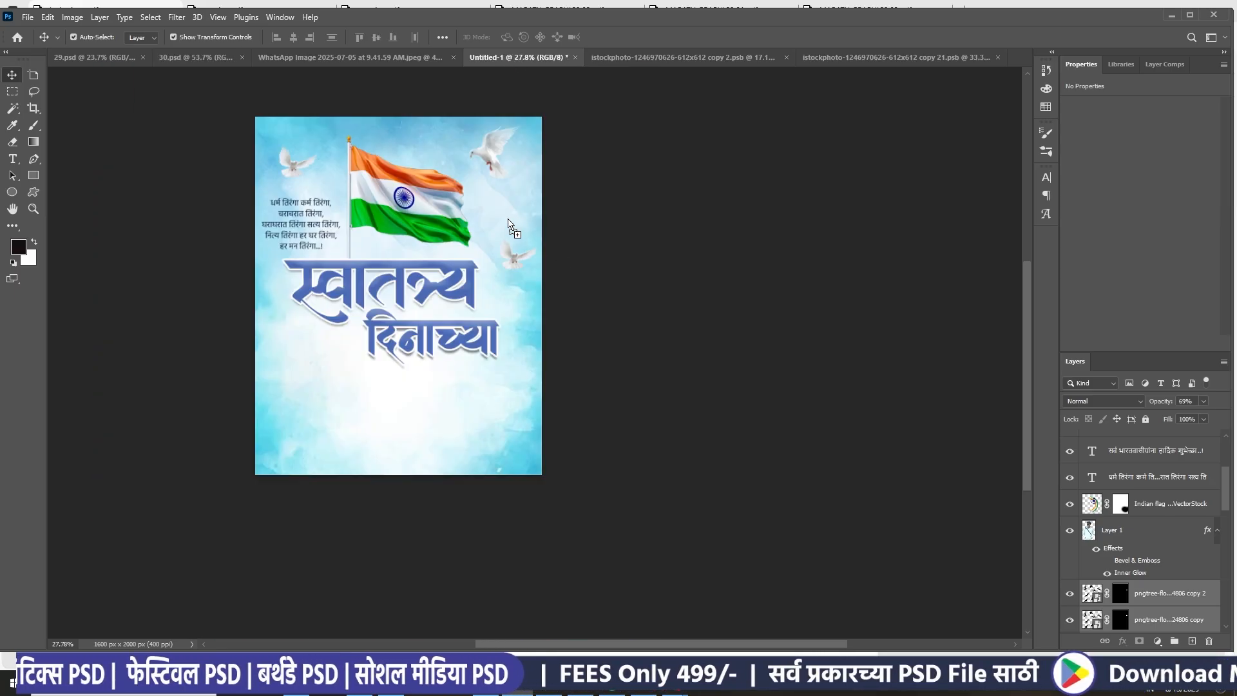
left_click_drag(508, 223, 510, 222)
Copy the pair of black birds at the left edge of 30.psd to the new document's left edge, below the स्वातंत्र्य title
left_click(348, 57)
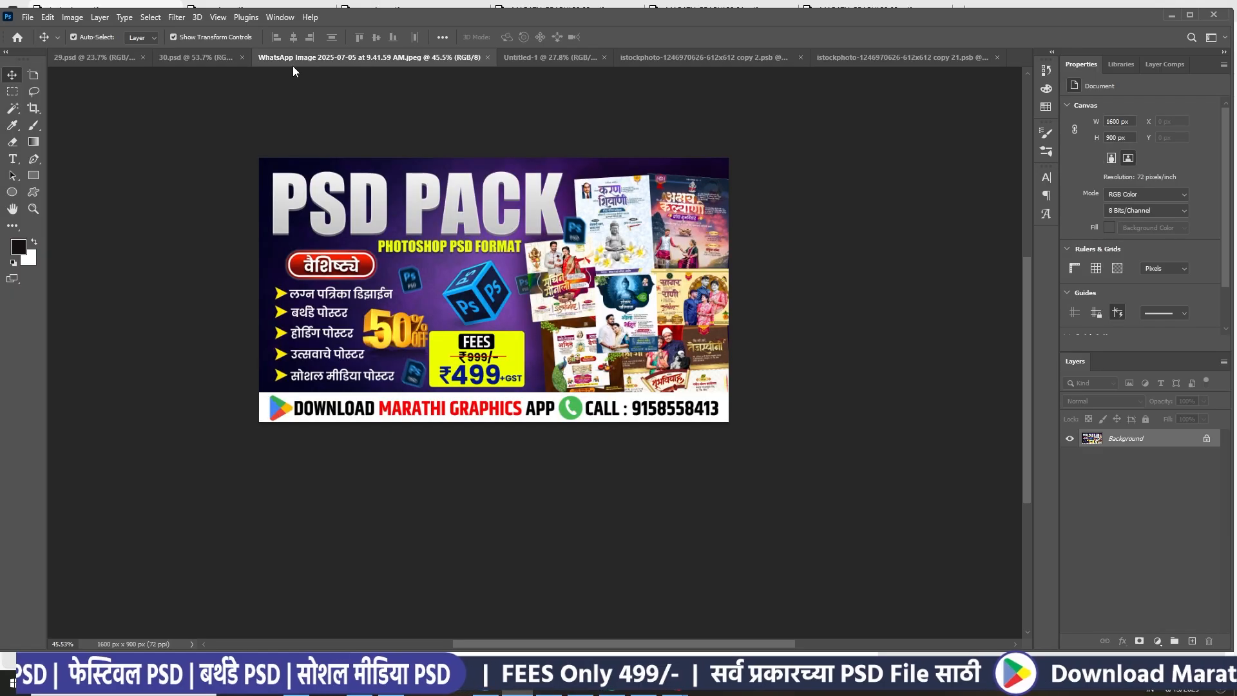
left_click(163, 57)
left_click_drag(139, 388, 99, 392)
key("ctrl+z")
left_click(778, 341)
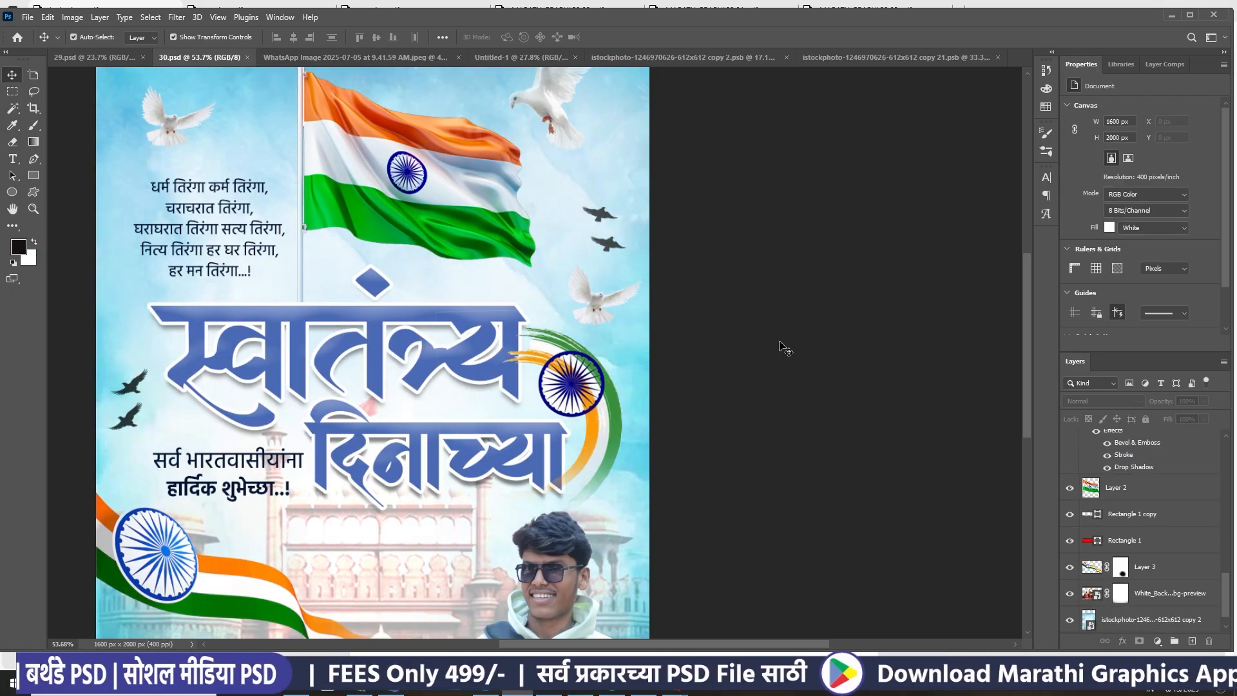
scroll(214, 407, "up", 1)
left_click_drag(120, 388, 491, 72)
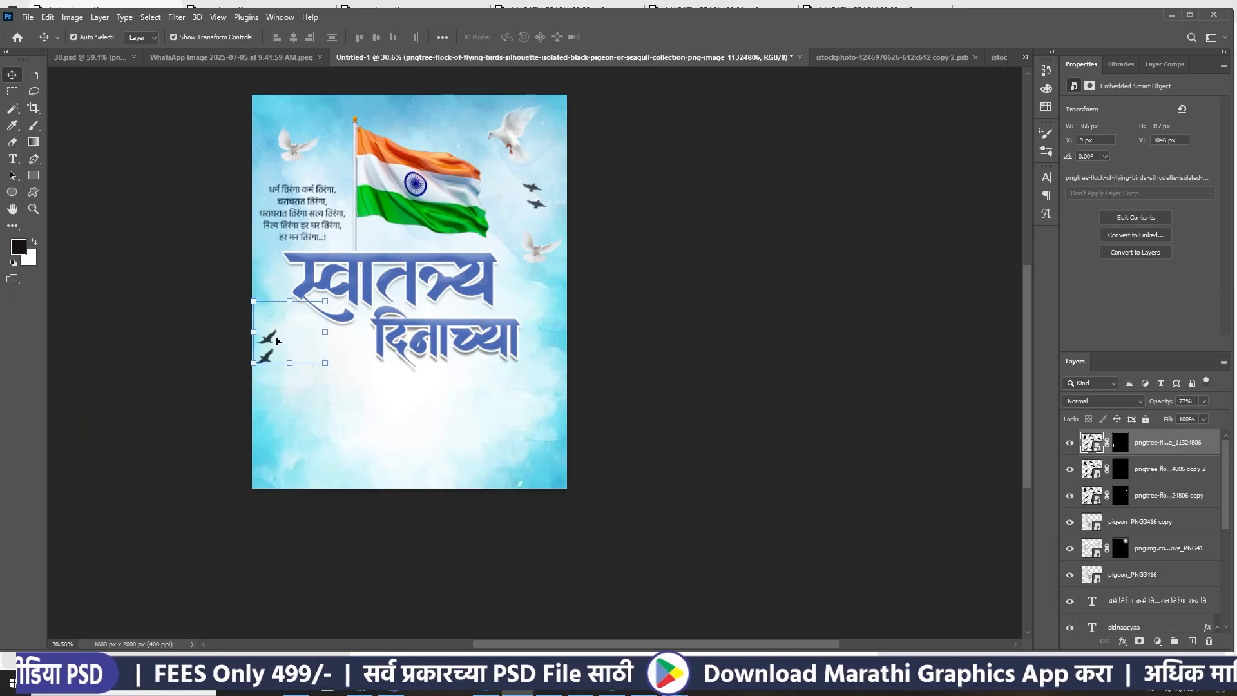
Move the pair of black birds at the poster's left edge up, close beside the स्वातंत्र्य title
left_click_drag(271, 344, 280, 298)
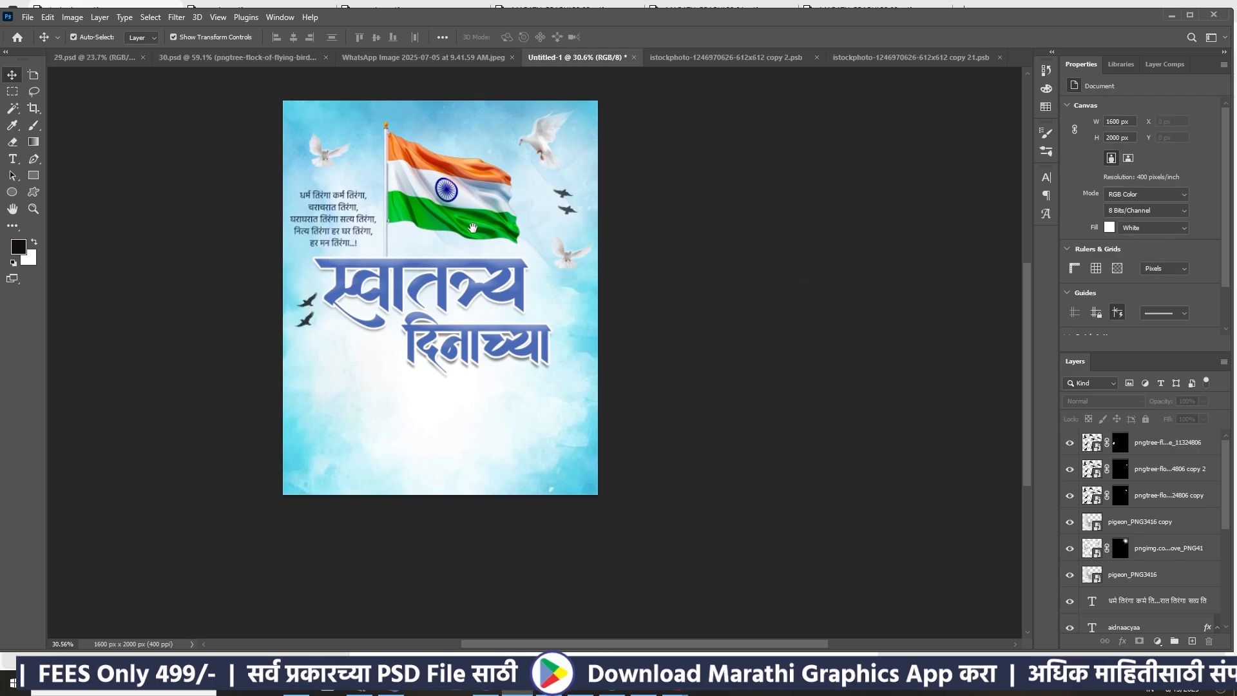
scroll(527, 234, "up", 2)
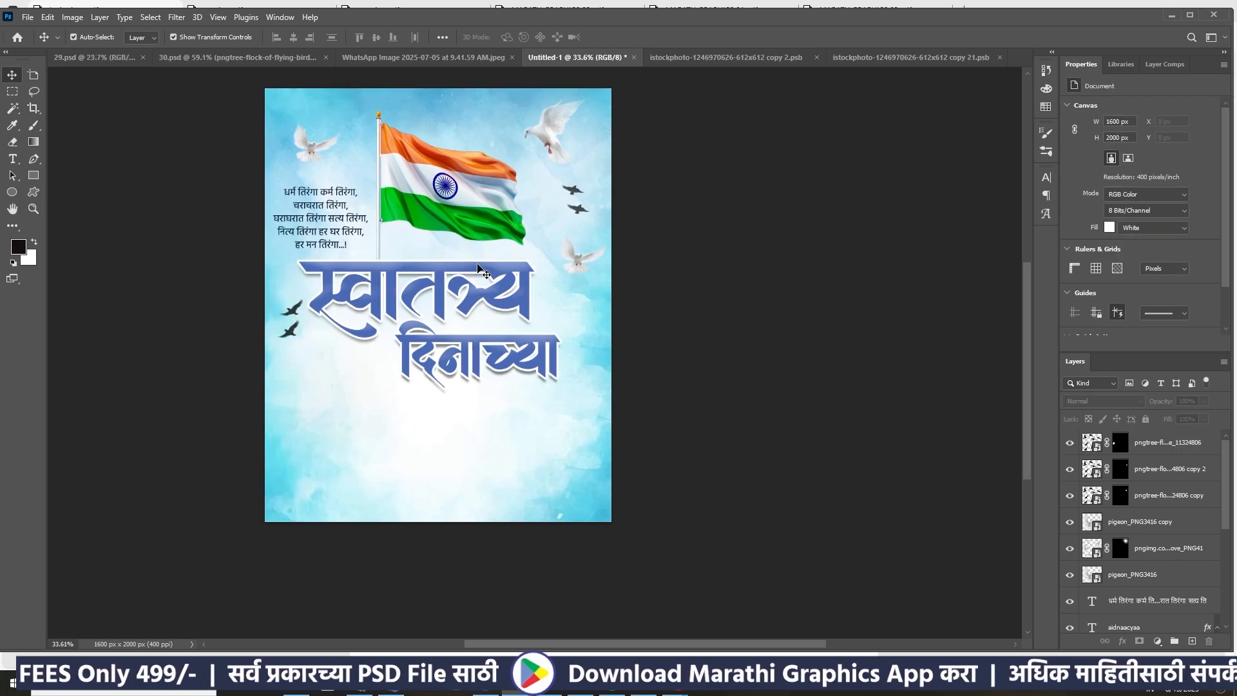
left_click_drag(477, 264, 485, 269)
left_click_drag(487, 156, 491, 156)
scroll(492, 155, "down", 6)
left_click(702, 166)
scroll(577, 178, "up", 1)
scroll(533, 258, "up", 4)
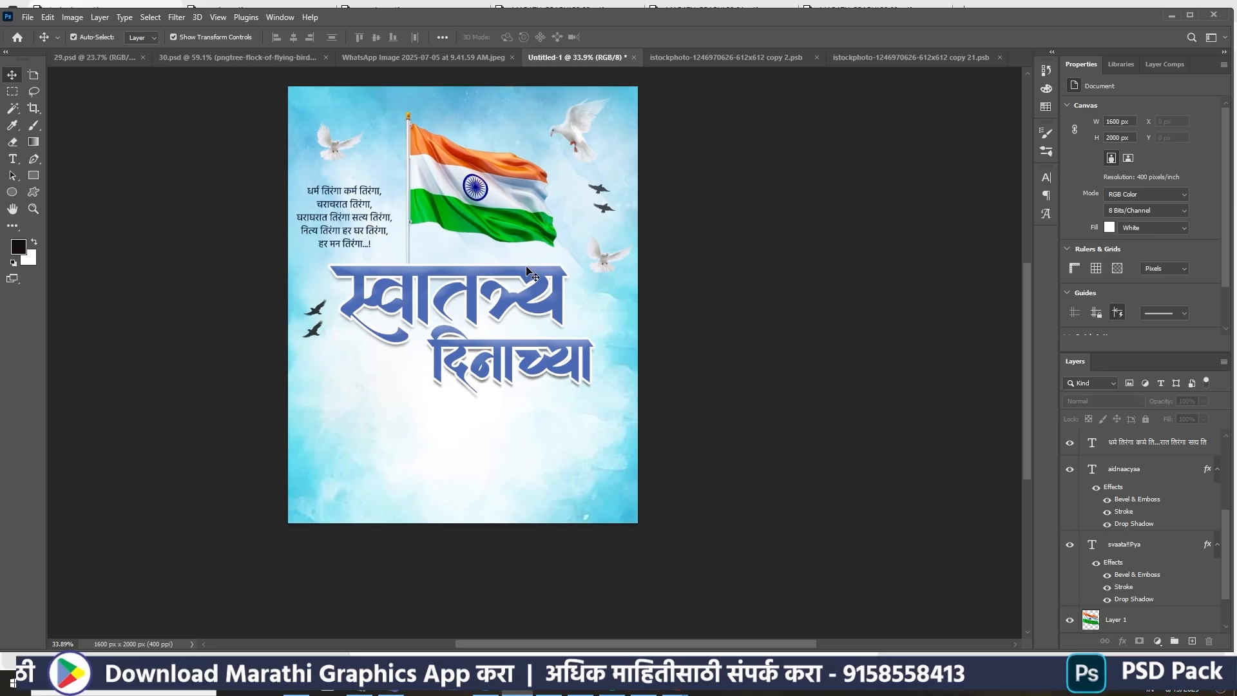
scroll(527, 272, "up", 1)
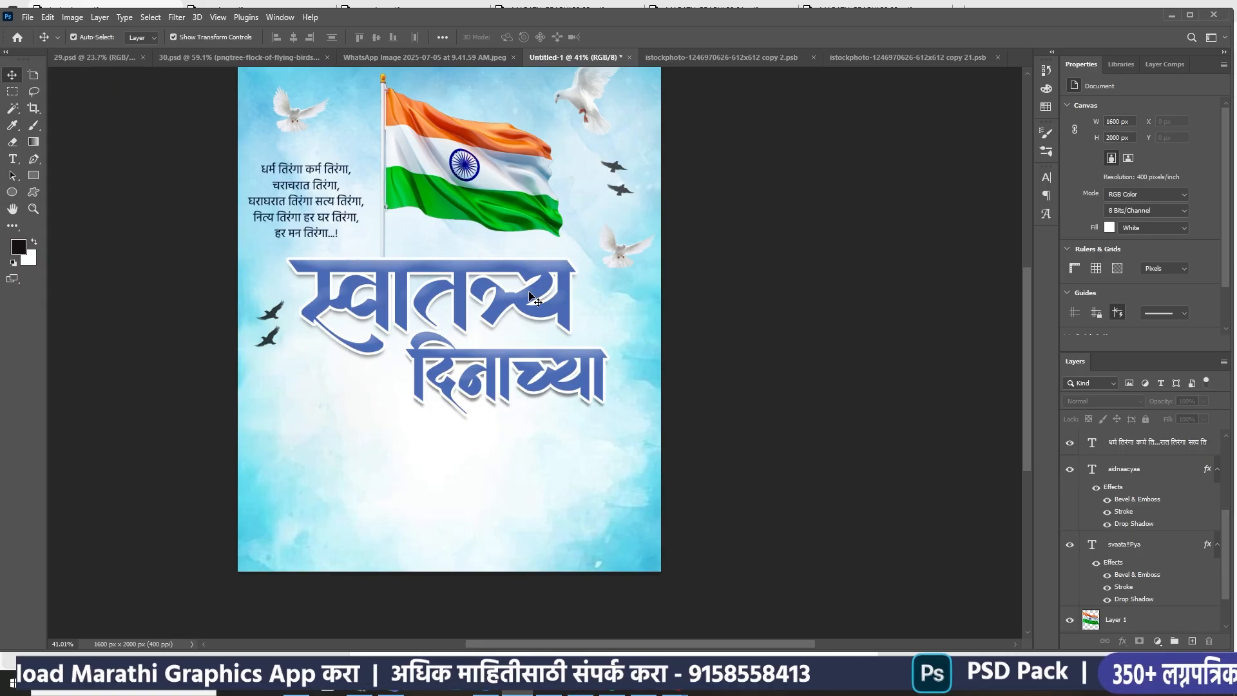
Copy the two-line greeting सर्व भारतवासीयांना हार्दिक शुभेच्छा..! from 30.psd to the new document, left of the दिनाच्या title
left_click(452, 63)
left_click(267, 62)
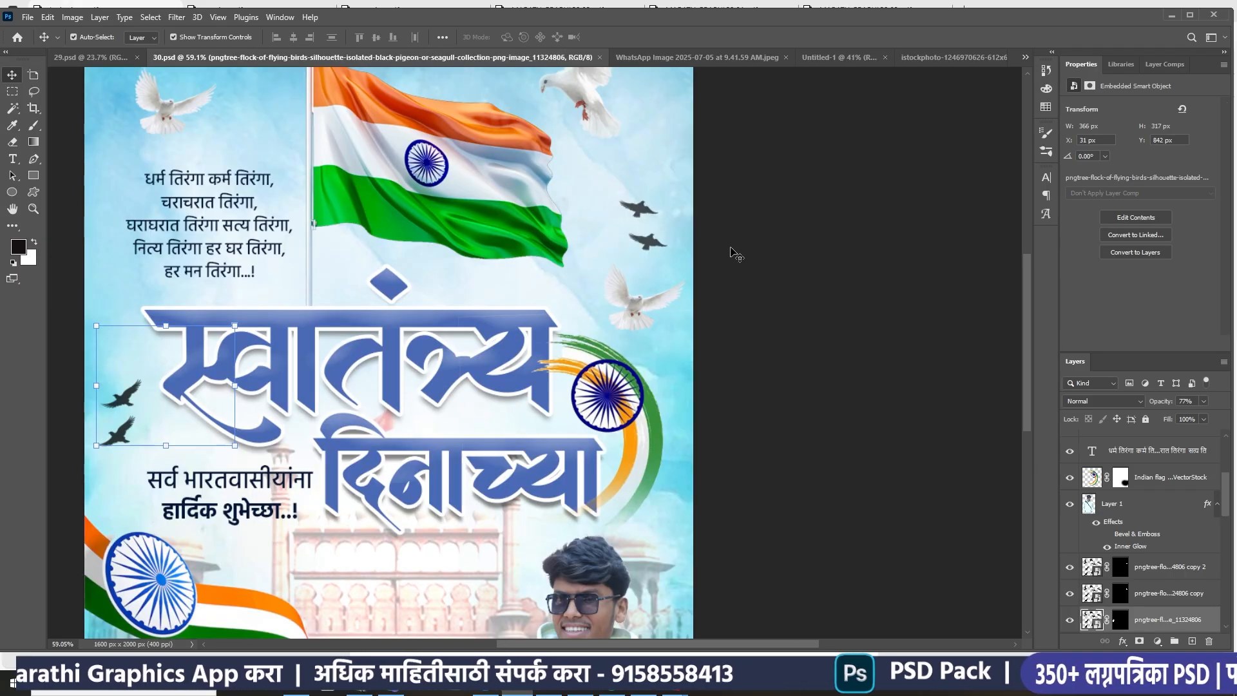
left_click(735, 251)
scroll(431, 331, "down", 3)
left_click_drag(431, 361, 475, 258)
scroll(287, 333, "up", 1)
left_click_drag(290, 333, 512, 219)
left_click_drag(386, 434, 353, 433)
left_click(782, 346)
scroll(497, 335, "down", 2)
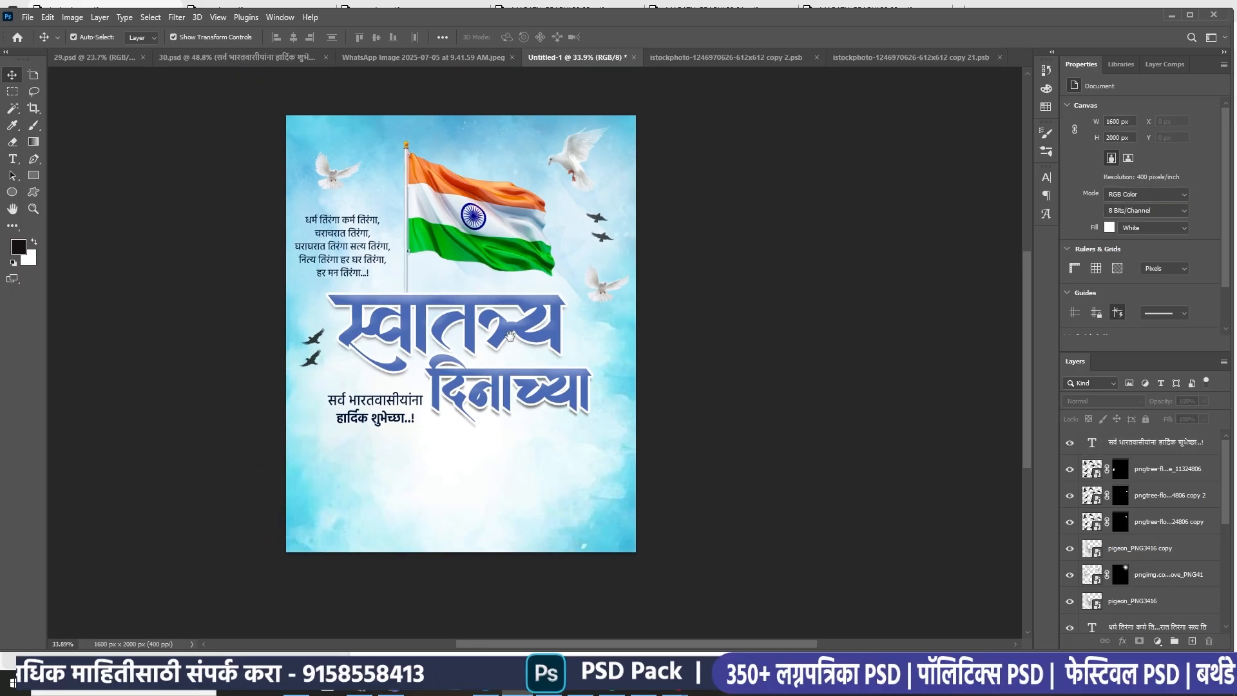
Examine the font, weight and size of each of the two greeting lines without changing the text
left_click_drag(490, 325, 498, 334)
scroll(454, 268, "up", 2)
left_click_drag(454, 267, 403, 160)
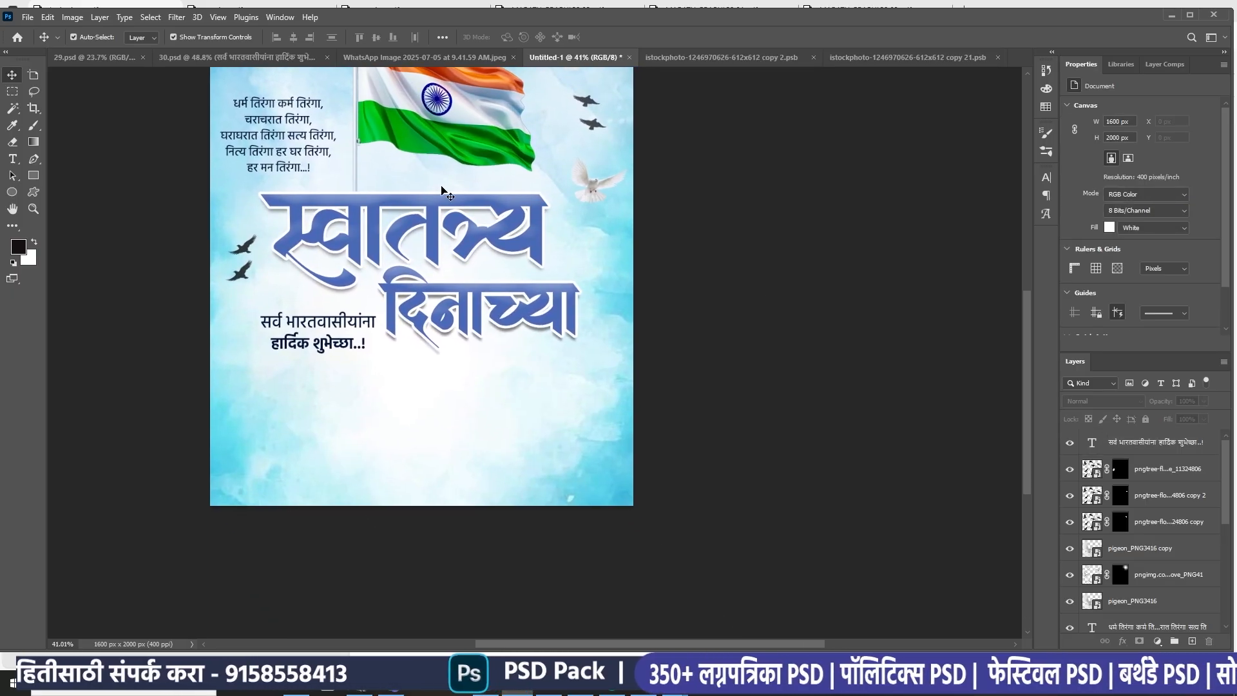
scroll(412, 268, "up", 1)
double_click(312, 353)
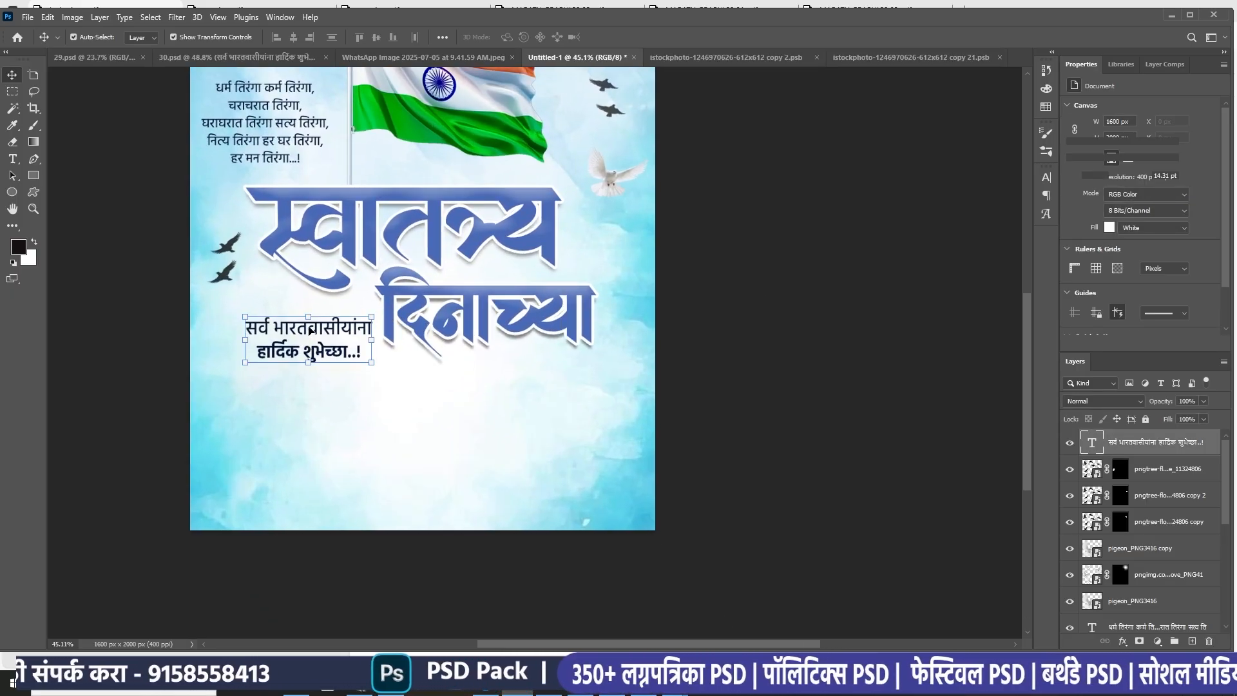
left_click_drag(246, 328, 429, 340)
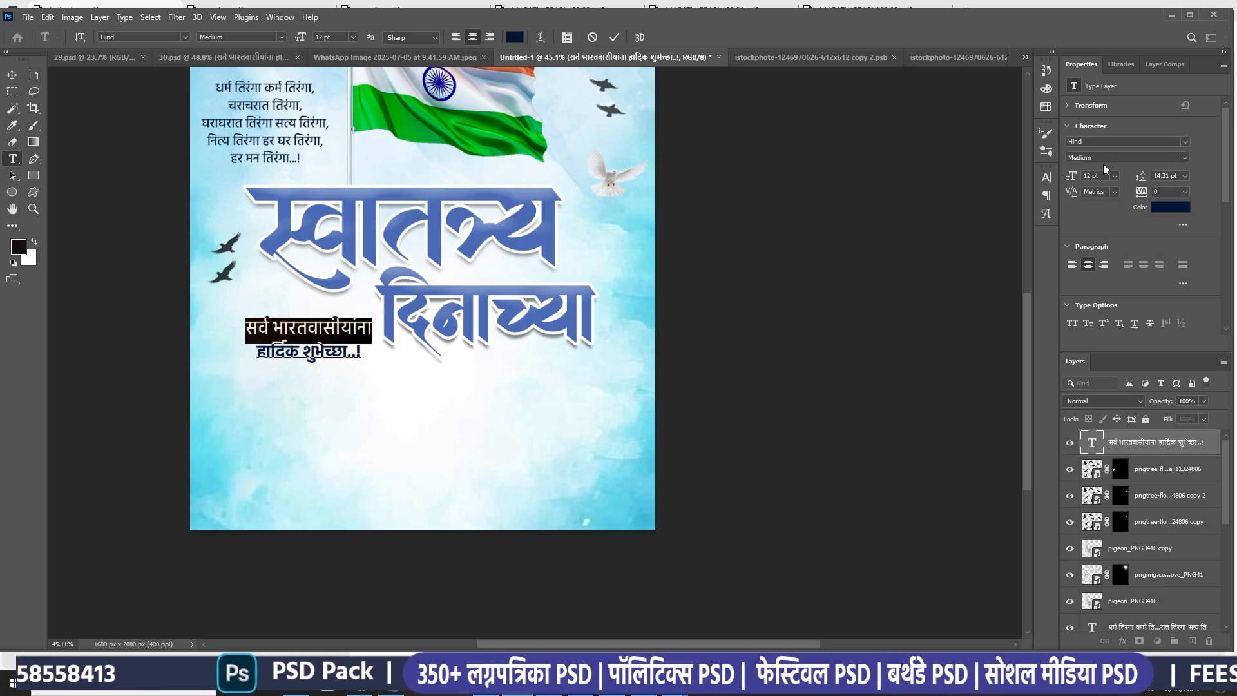
left_click(613, 39)
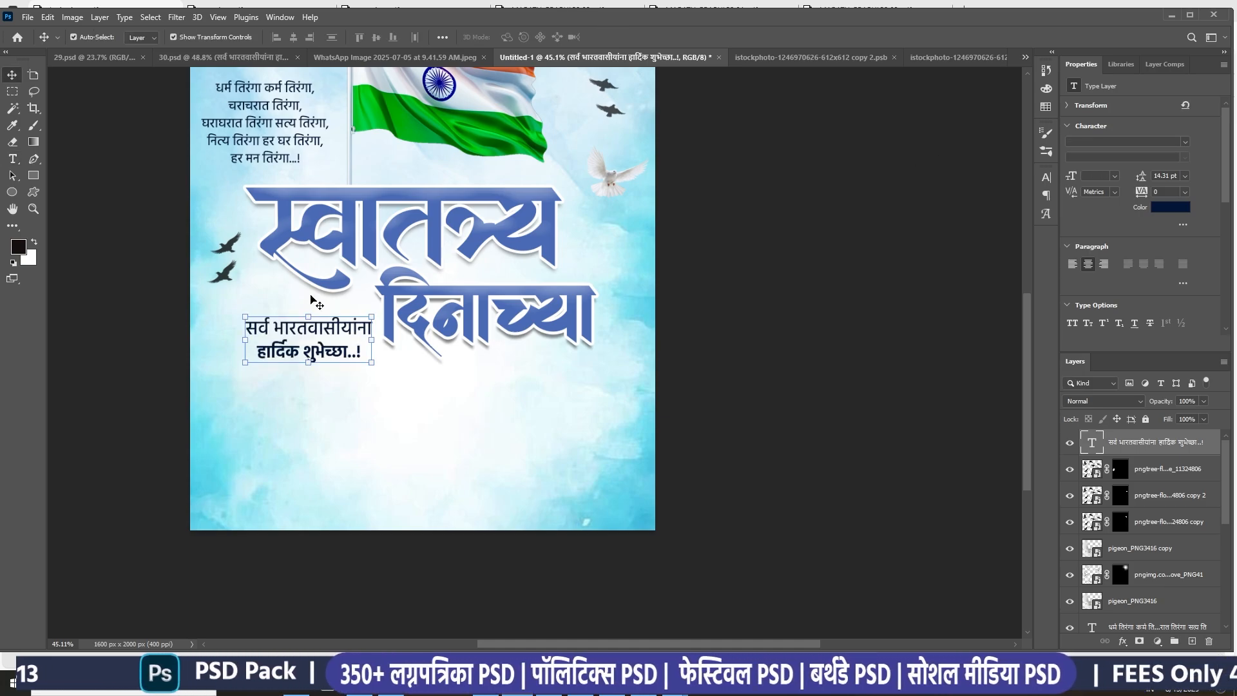
double_click(302, 341)
left_click_drag(256, 353, 436, 380)
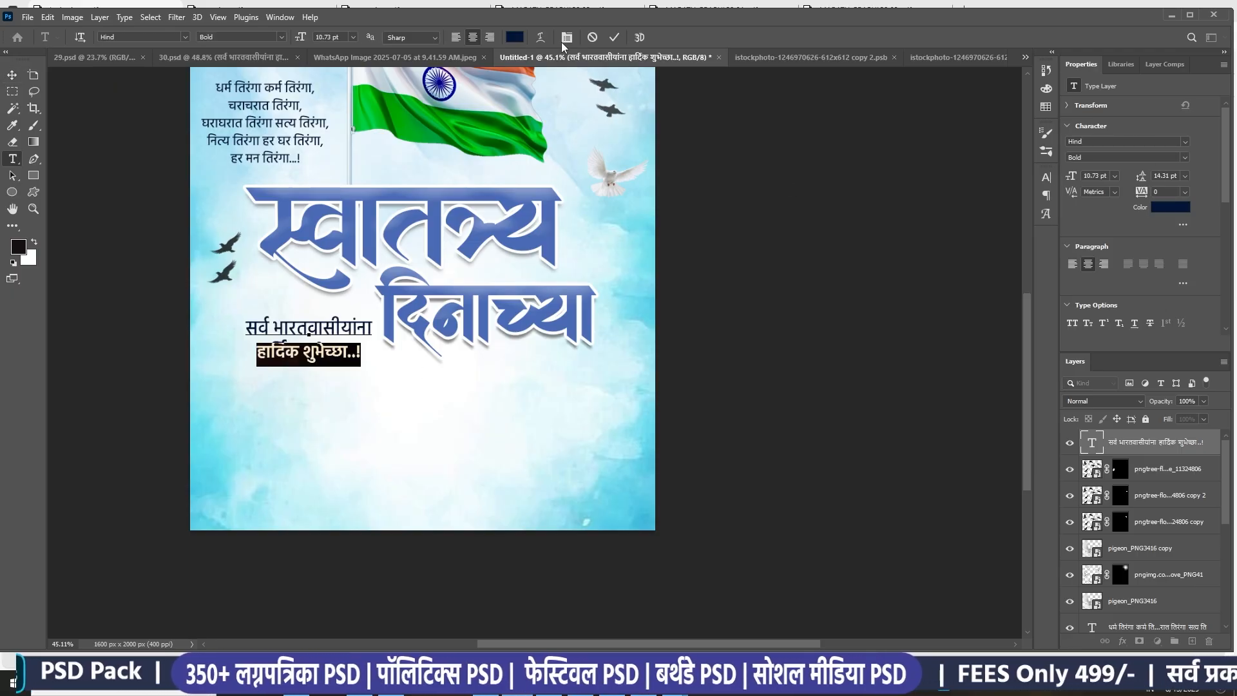
left_click(620, 35)
left_click(810, 212)
scroll(400, 206, "down", 2)
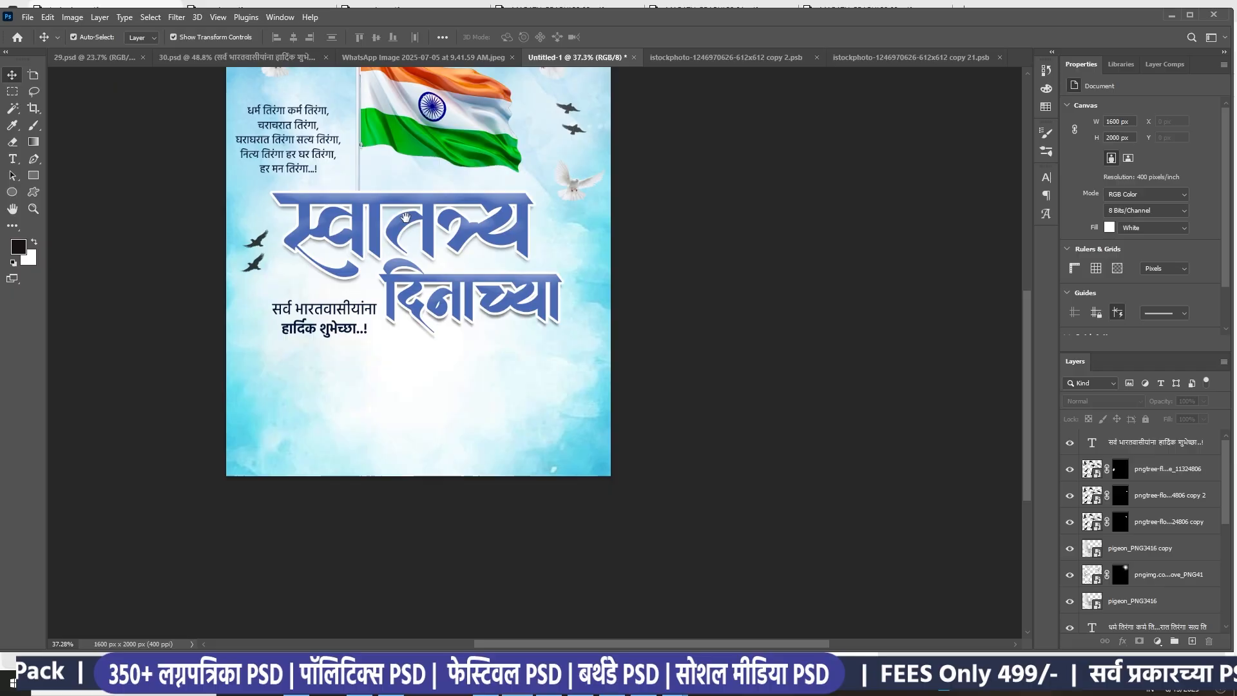
Copy the faded Red Fort image from 30.psd to the same position across the lower half of the new document
left_click_drag(371, 178, 374, 232)
left_click(237, 57)
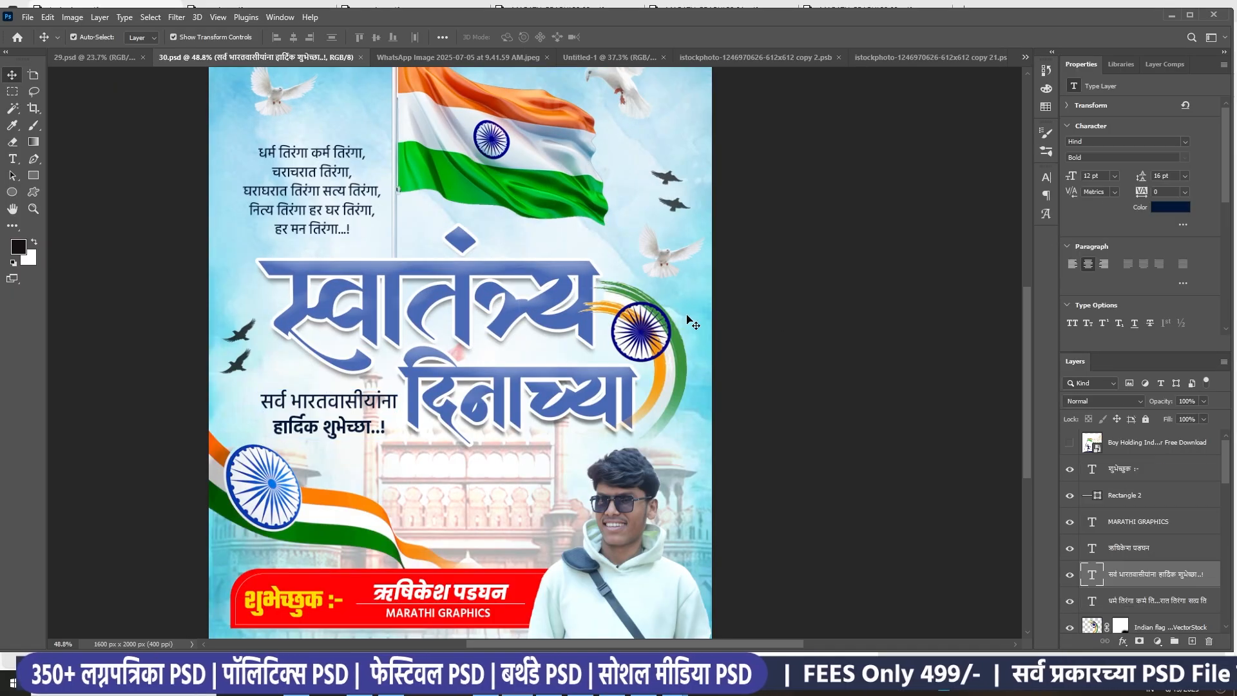
scroll(361, 335, "down", 3)
scroll(461, 342, "down", 1)
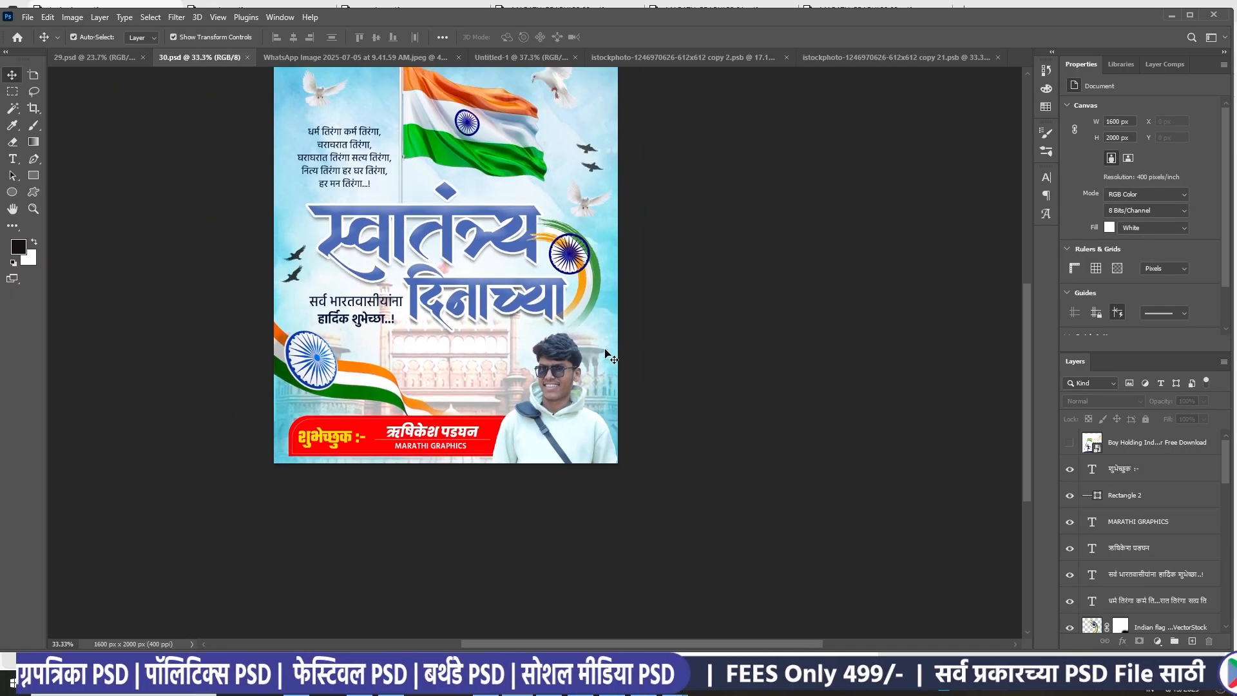
left_click(599, 361)
left_click_drag(599, 372, 701, 68)
mouse_move(809, 65)
left_mouse_down()
mouse_move(886, 31)
mouse_move(809, 68)
left_mouse_up()
left_click_drag(731, 62, 691, 58)
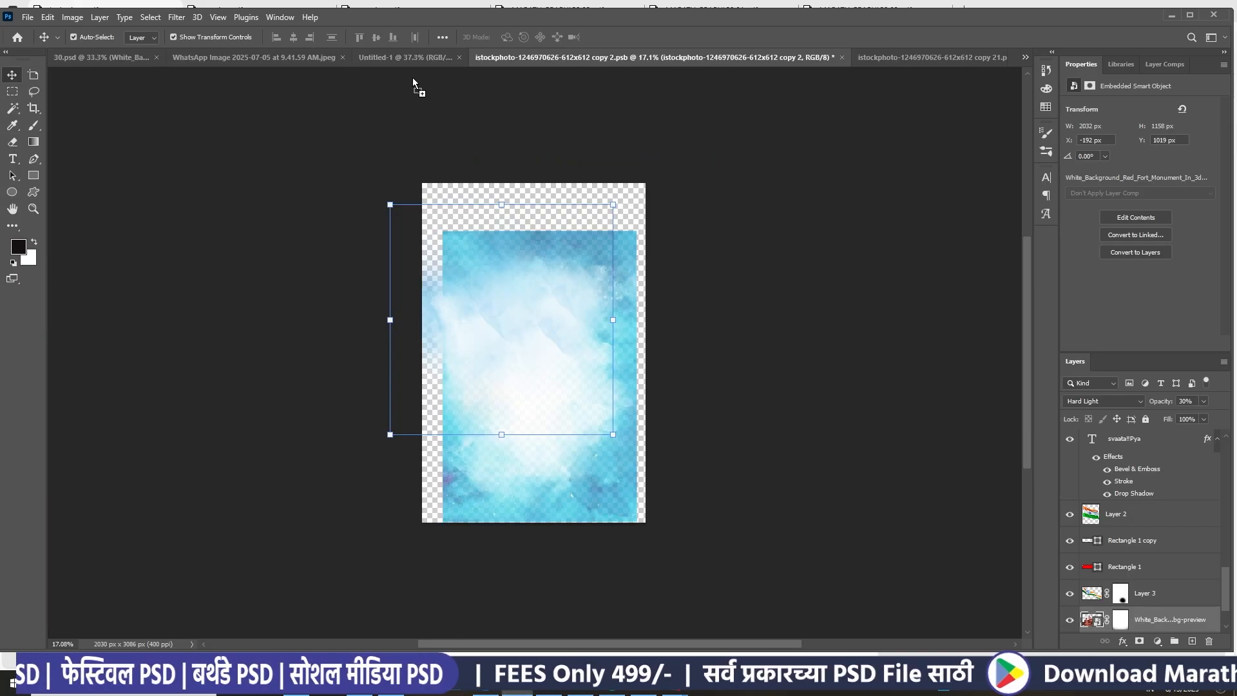
left_click_drag(412, 77, 404, 348)
left_click_drag(405, 477, 406, 474)
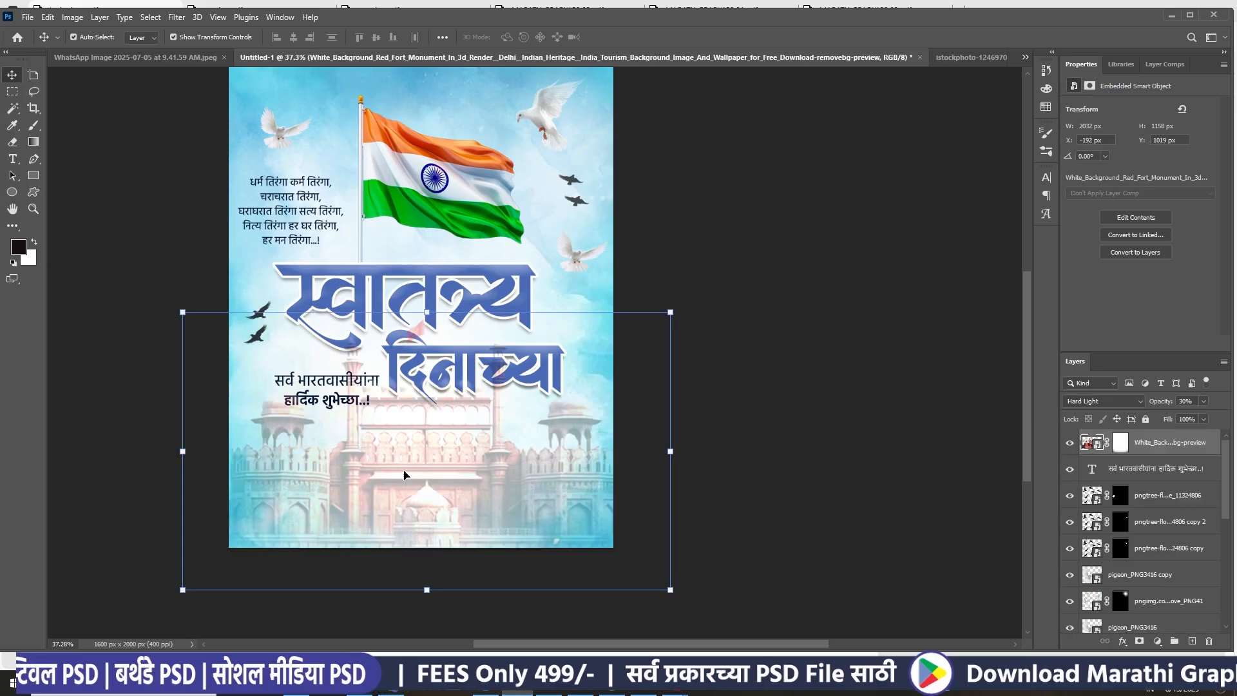
scroll(513, 450, "down", 10)
left_click(581, 377)
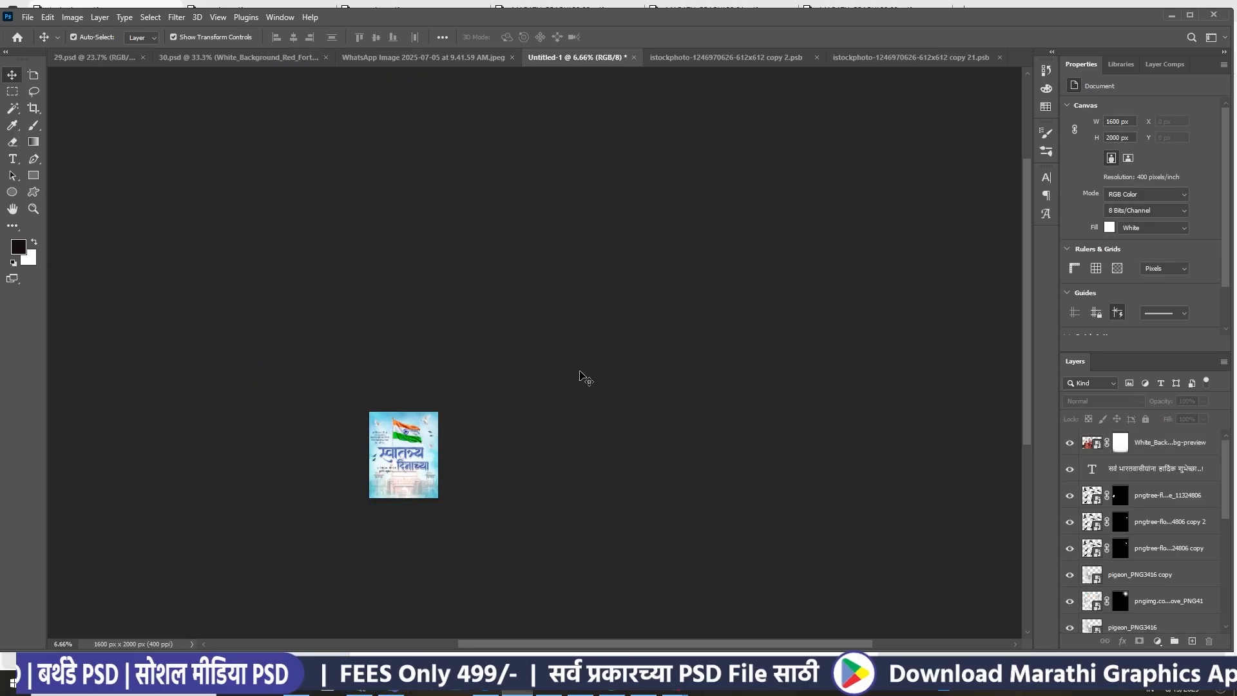
key("ctrl+0")
scroll(581, 374, "down", 3)
scroll(581, 374, "up", 2)
left_click_drag(568, 360, 531, 330)
Copy the cut-out photo of the man in the hoodie from 30.psd to the new document's lower right corner
left_click(223, 60)
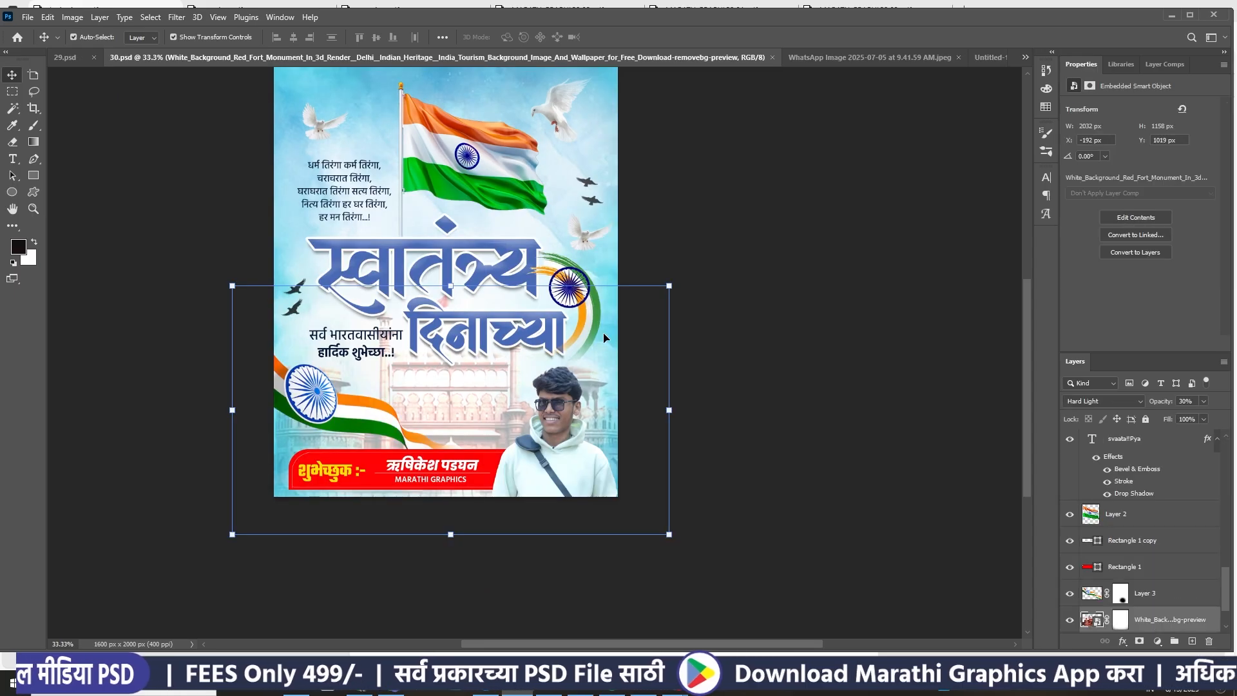
left_click(725, 367)
scroll(600, 447, "up", 2)
left_click_drag(599, 447, 626, 445)
scroll(567, 446, "up", 1)
left_click(573, 447)
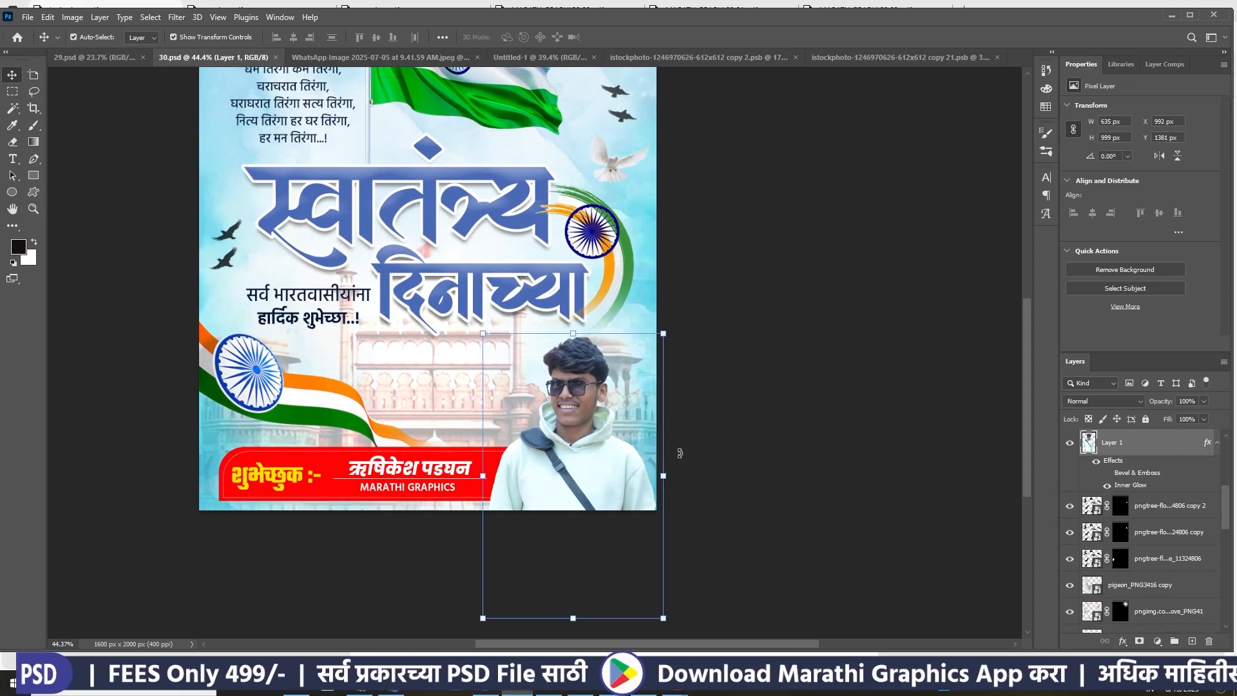
left_click(841, 408)
scroll(583, 479, "up", 1)
left_click_drag(534, 479, 603, 376)
left_click(602, 376)
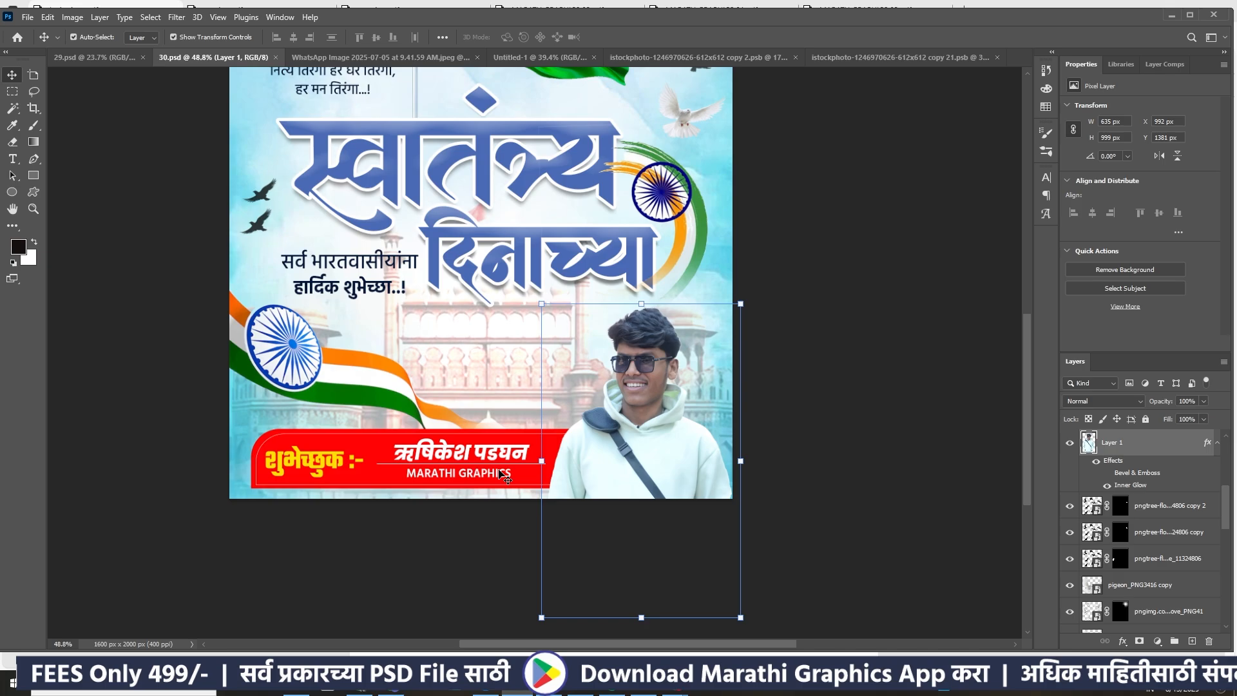
scroll(349, 460, "up", 5)
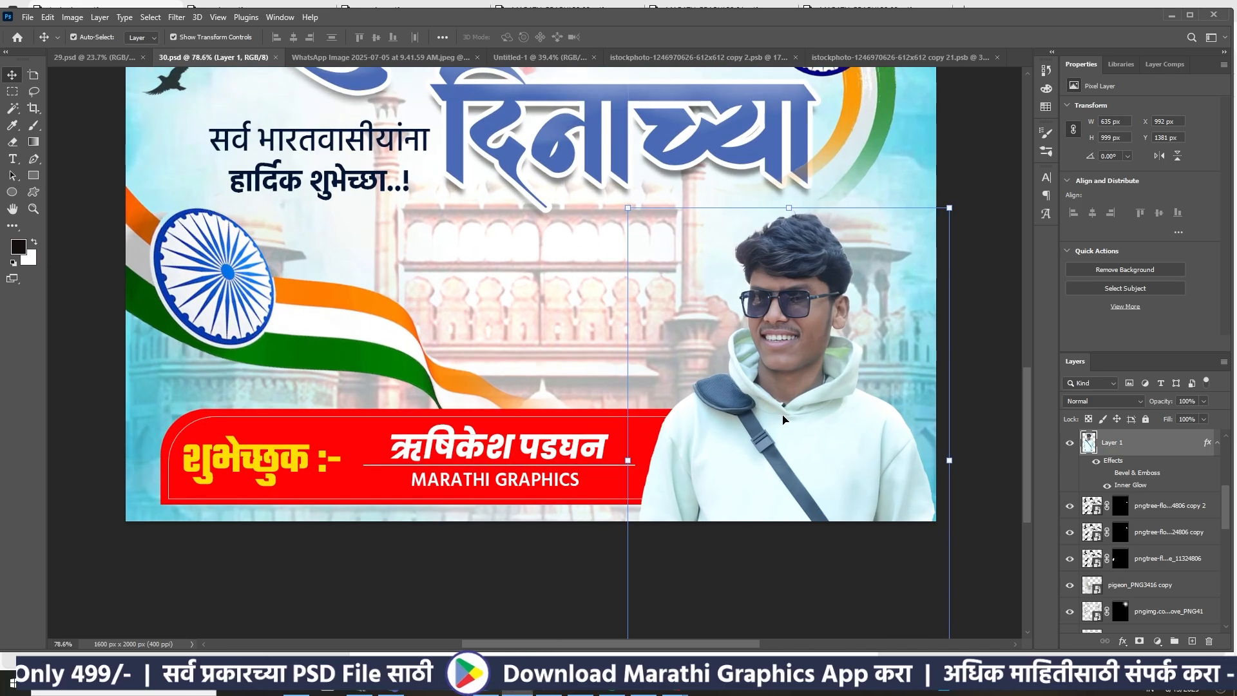
left_click_drag(782, 420, 632, 55)
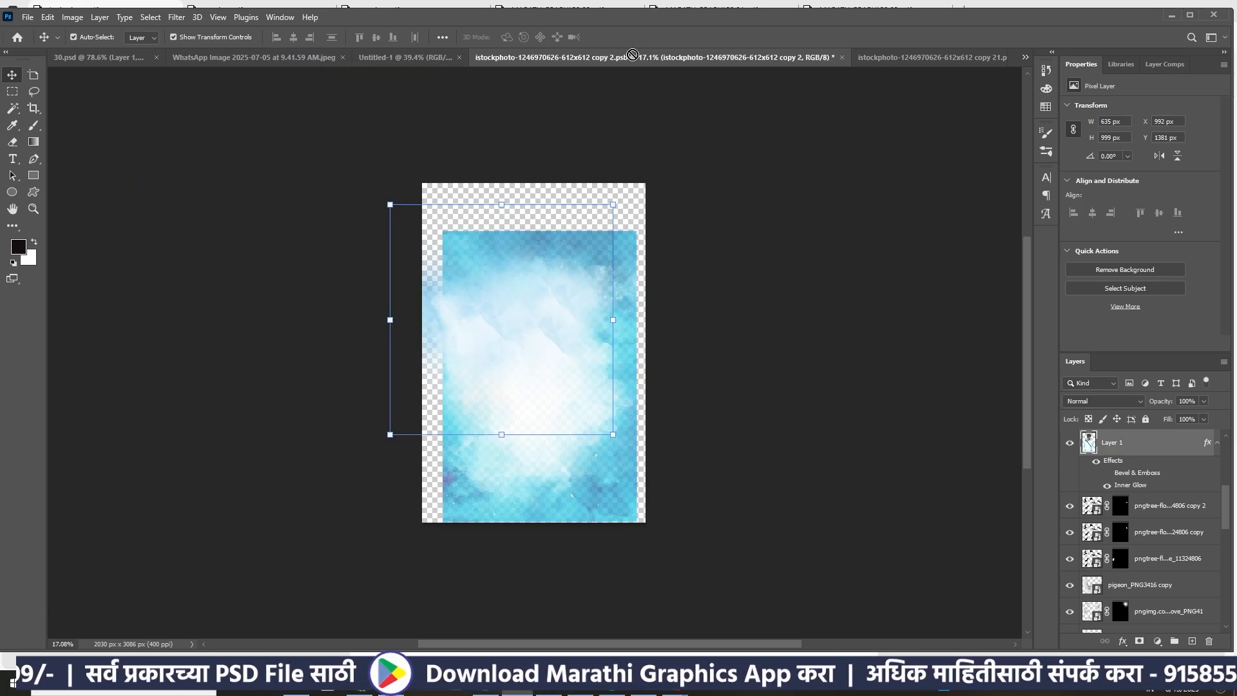
left_click_drag(433, 55, 545, 464)
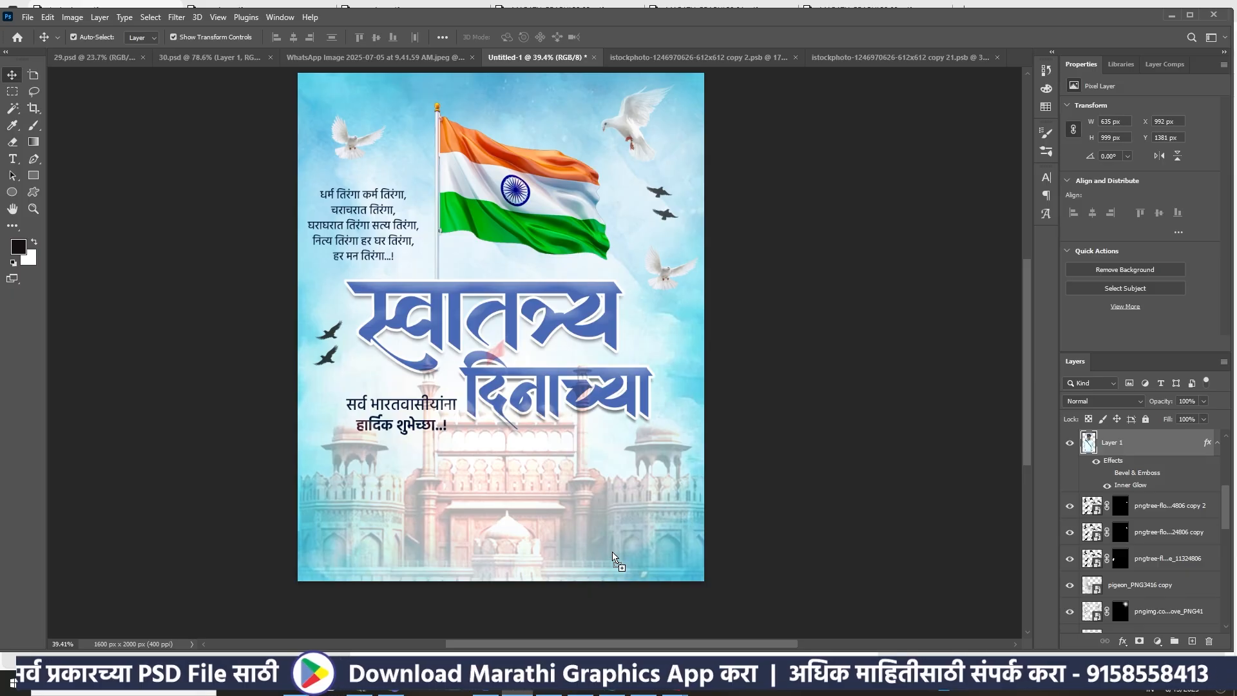
left_click_drag(612, 552, 612, 551)
scroll(652, 508, "up", 2)
left_click_drag(649, 508, 660, 485)
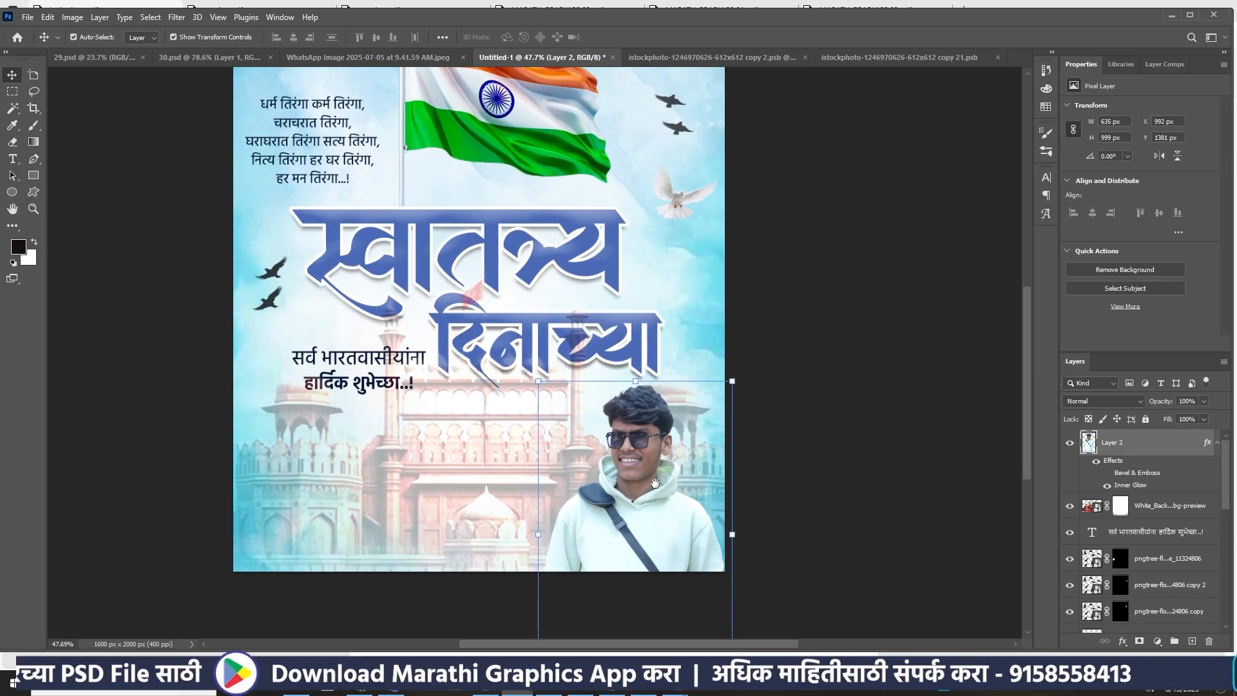
scroll(644, 483, "up", 1)
scroll(559, 387, "down", 3)
left_click_drag(563, 381, 596, 364)
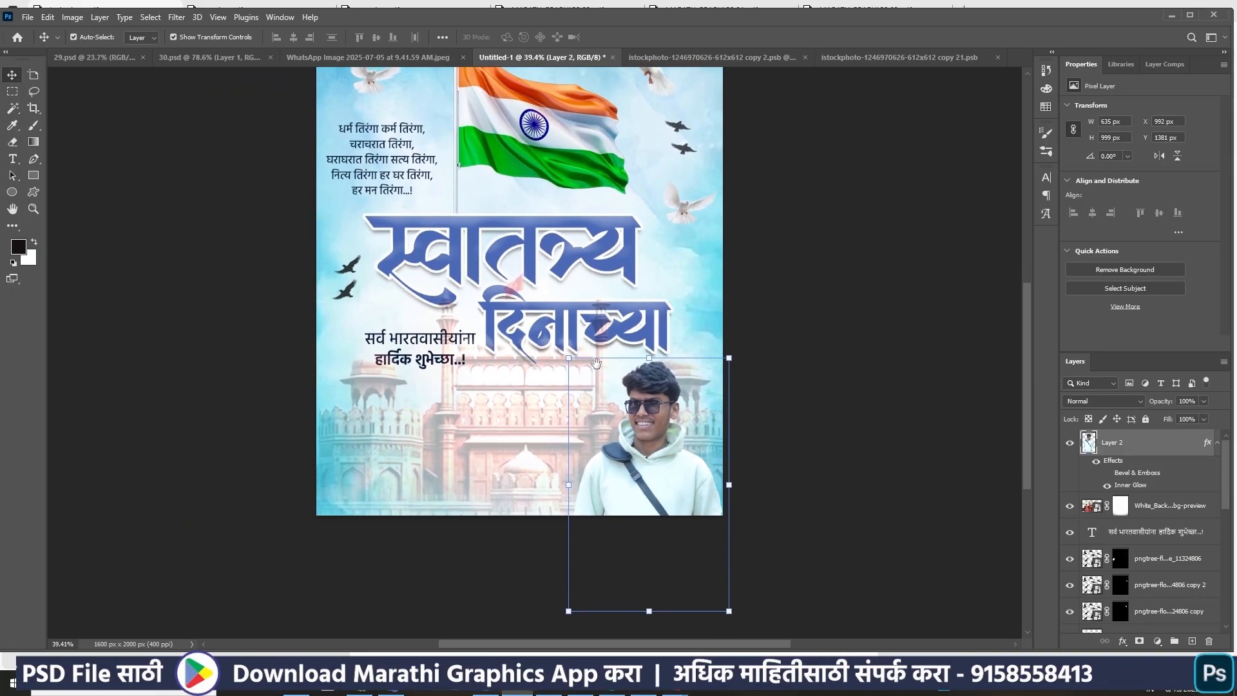
Copy the red banner rectangle, its thin white outline and the name text from 30.psd to the bottom of the new document
left_click(322, 55)
left_click(220, 56)
scroll(459, 447, "down", 3)
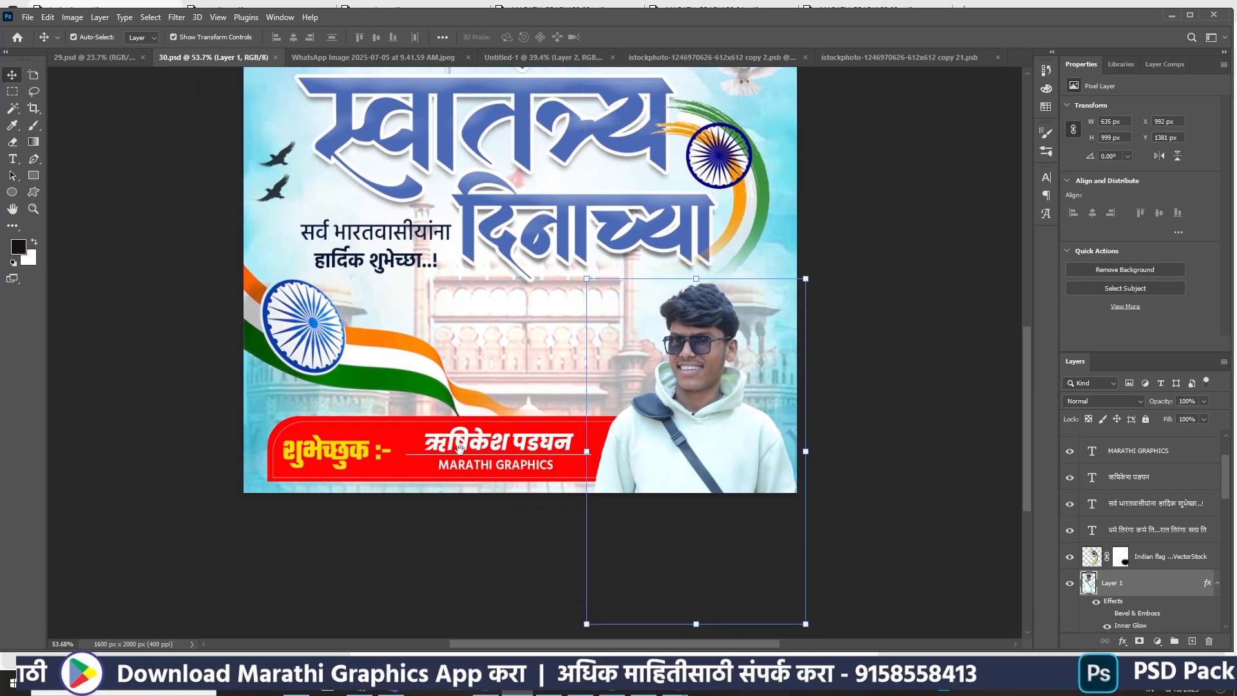
scroll(459, 448, "up", 3)
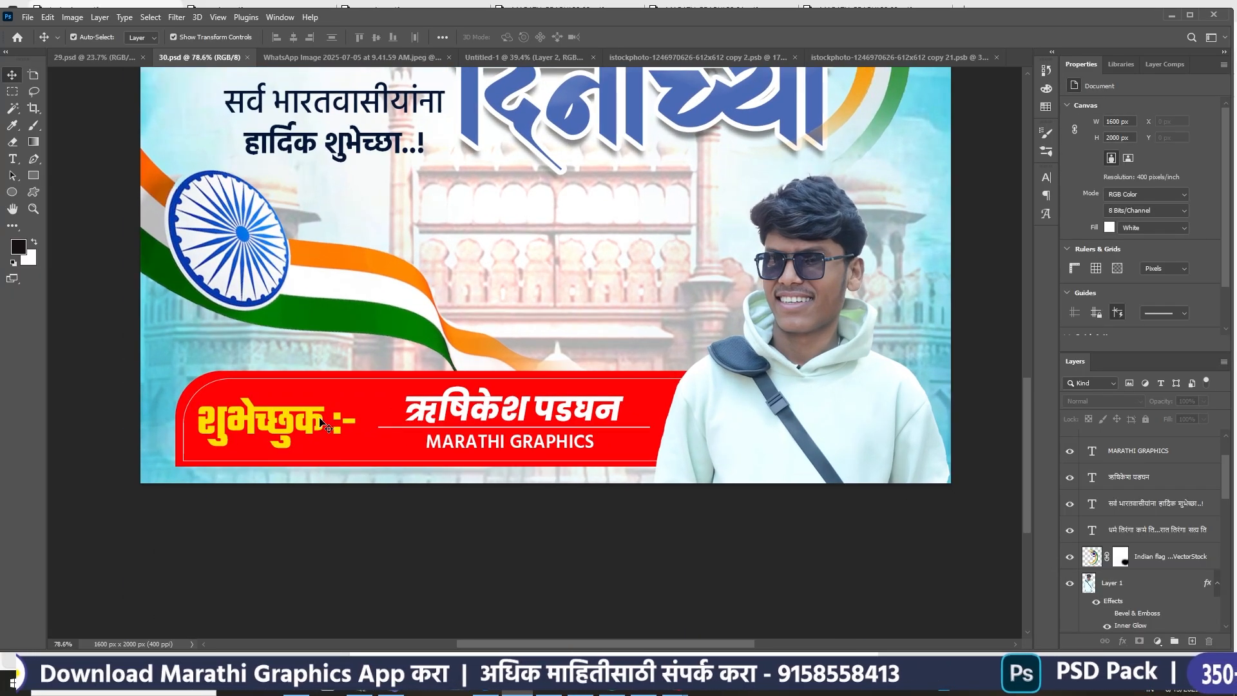
left_click(322, 423)
scroll(322, 423, "up", 4)
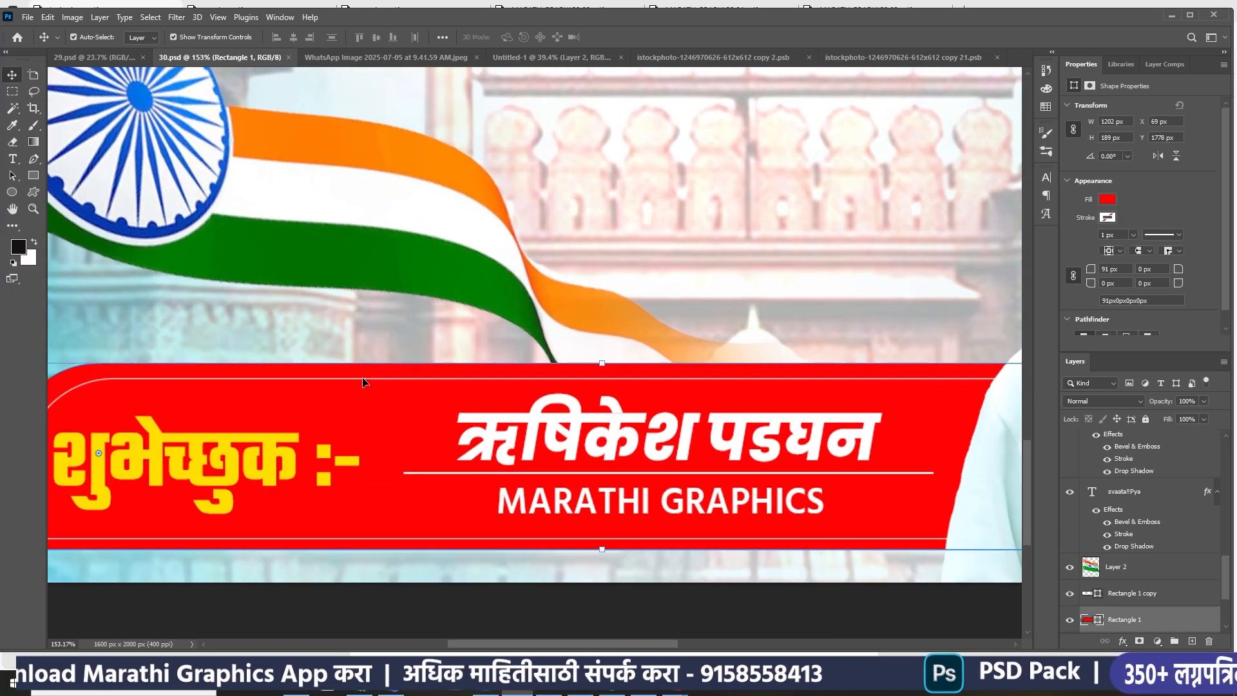
scroll(366, 384, "up", 1)
scroll(388, 382, "up", 2)
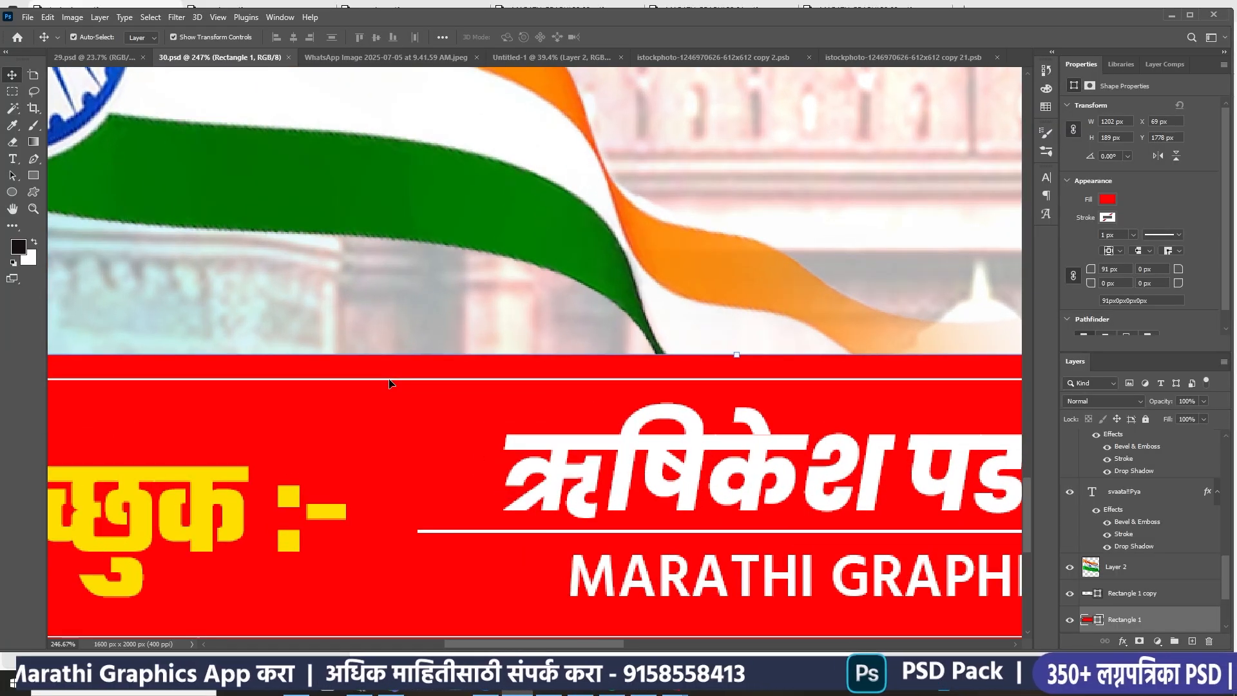
left_click(389, 380)
scroll(389, 379, "down", 6)
scroll(384, 407, "up", 3)
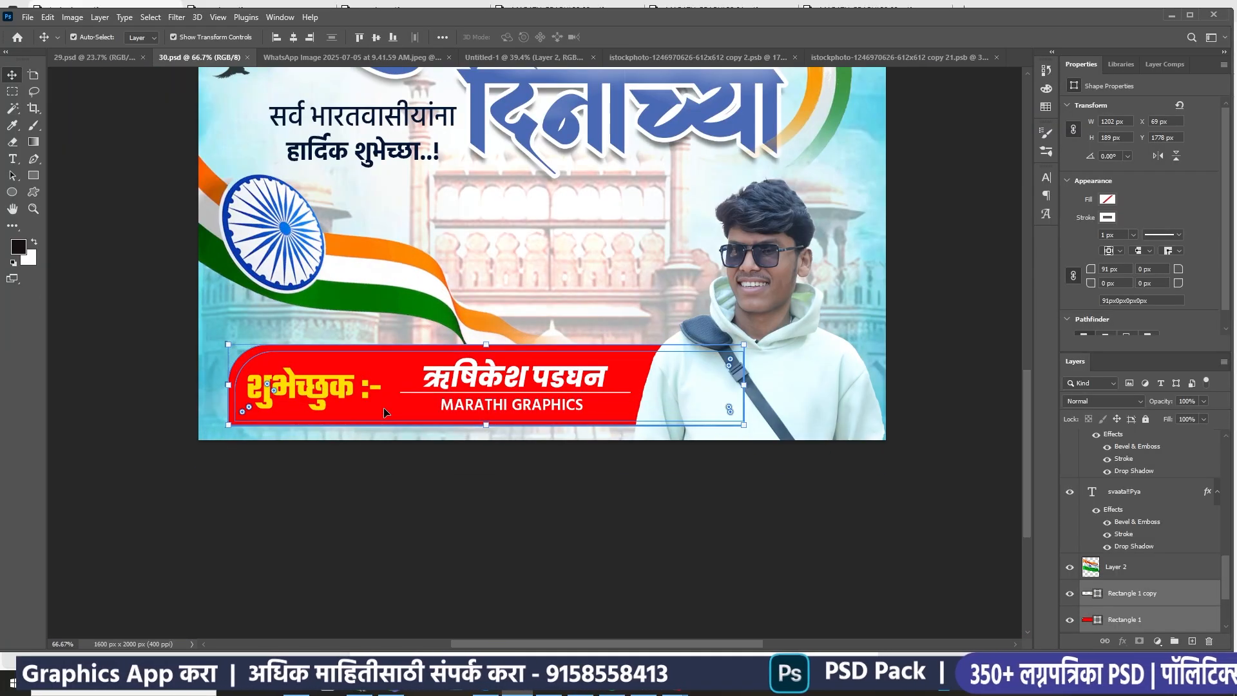
left_click_drag(408, 381, 652, 14)
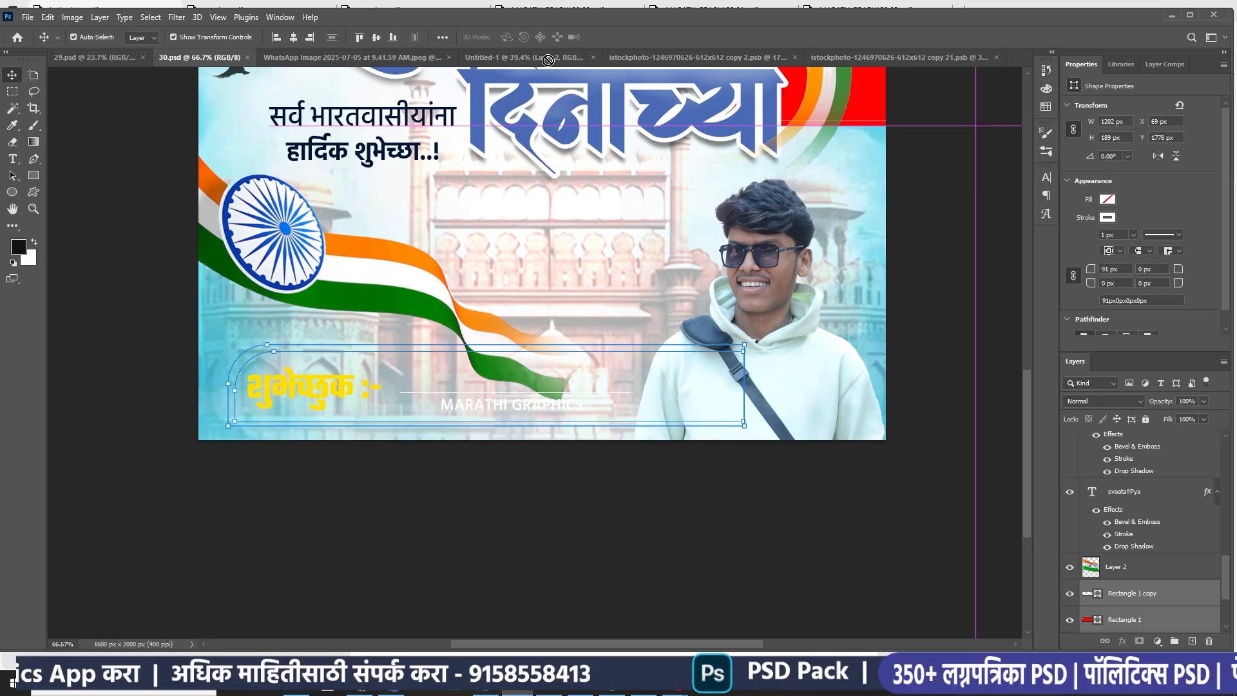
left_click_drag(548, 60, 548, 60)
left_click_drag(469, 530, 468, 526)
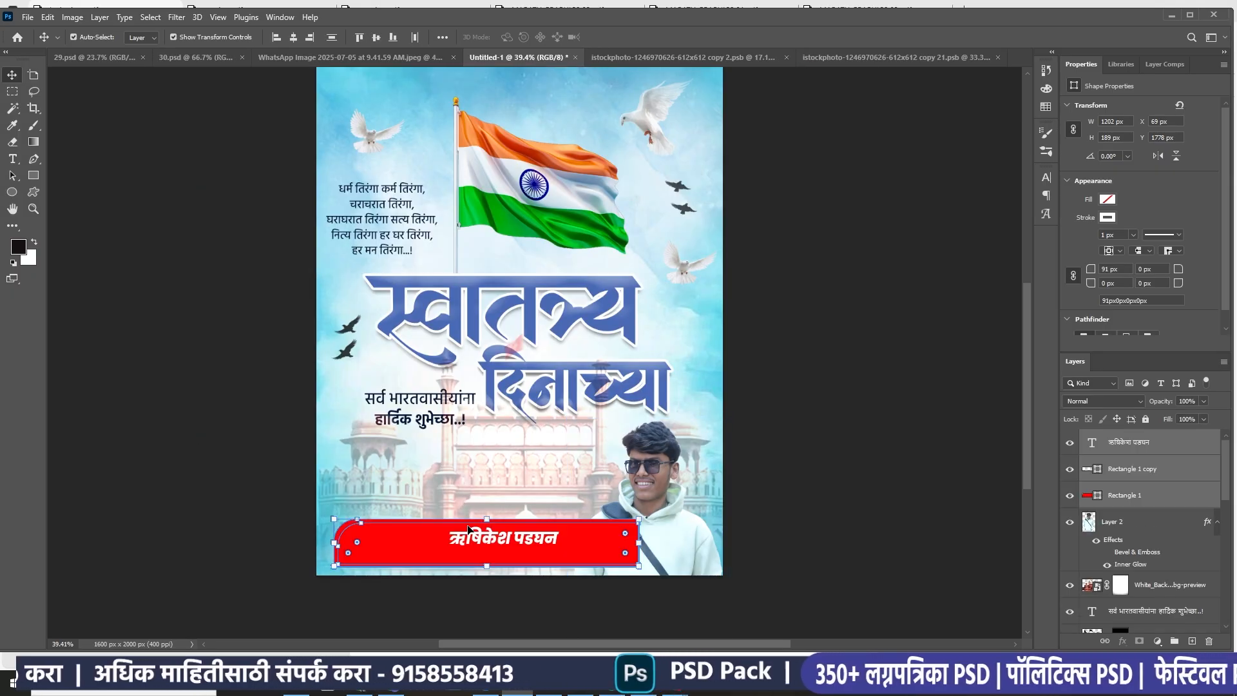
Move the name text and both banner rectangle layers below the man's photo, directly above the Red Fort layer
left_click_drag(1181, 458, 1144, 557)
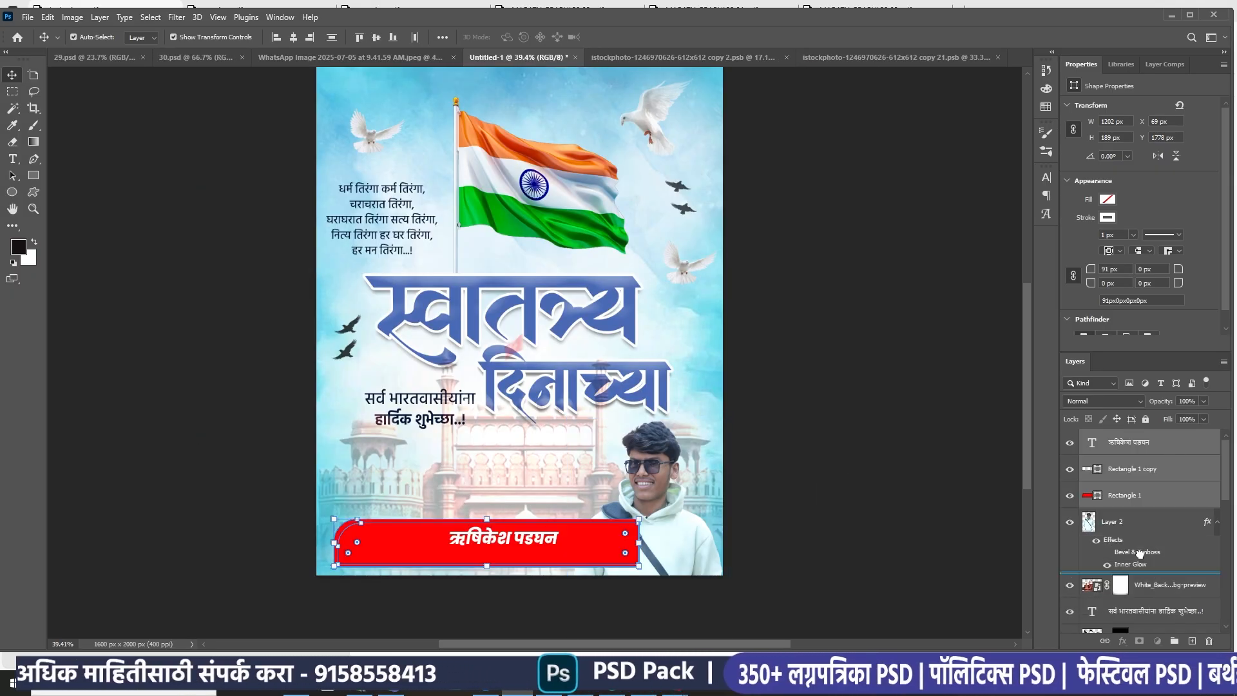
left_click(869, 540)
scroll(529, 522, "up", 1)
left_click_drag(540, 485, 543, 391)
scroll(519, 430, "up", 2)
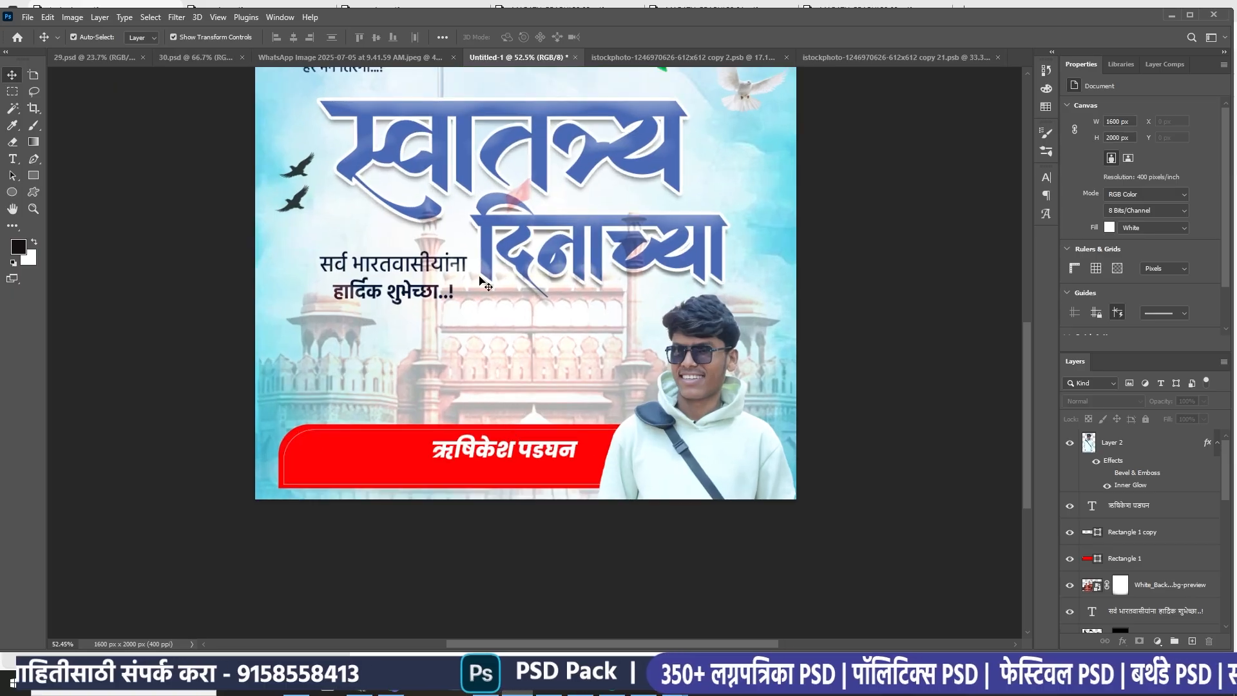
left_click(359, 58)
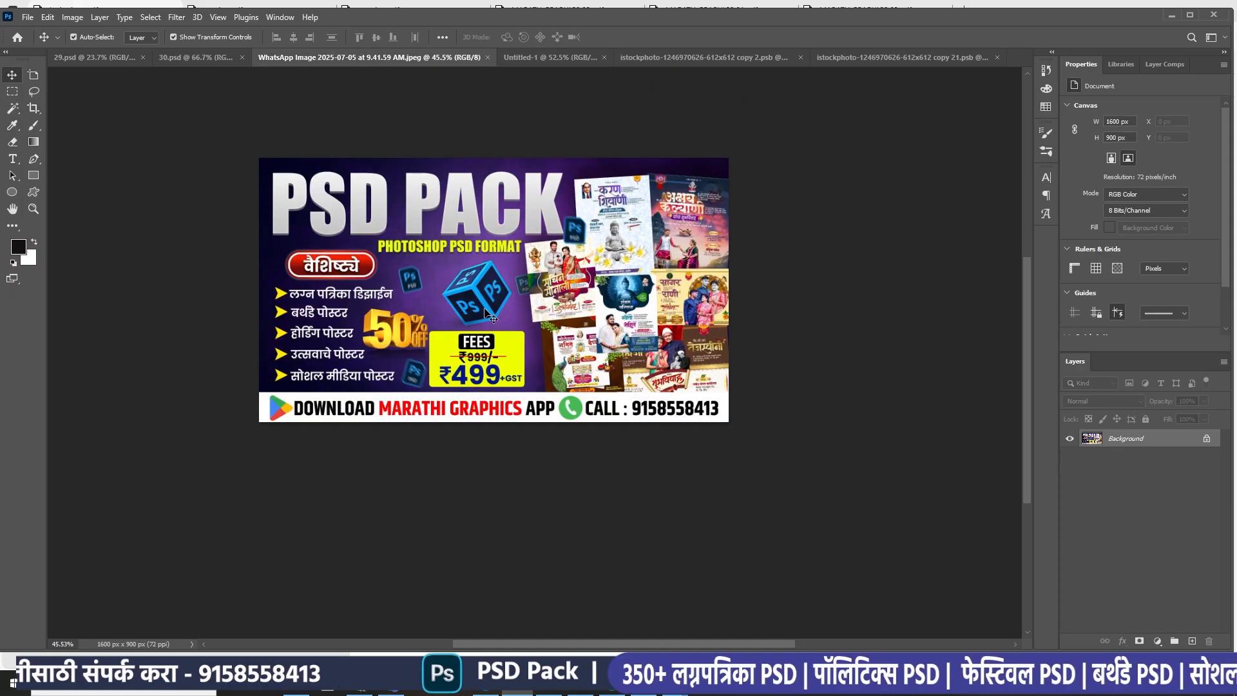
Copy the yellow शुभेच्छुक :- text from 30.psd to the start of the red banner in the new document
left_click(183, 57)
scroll(481, 412, "down", 3)
scroll(314, 500, "up", 2)
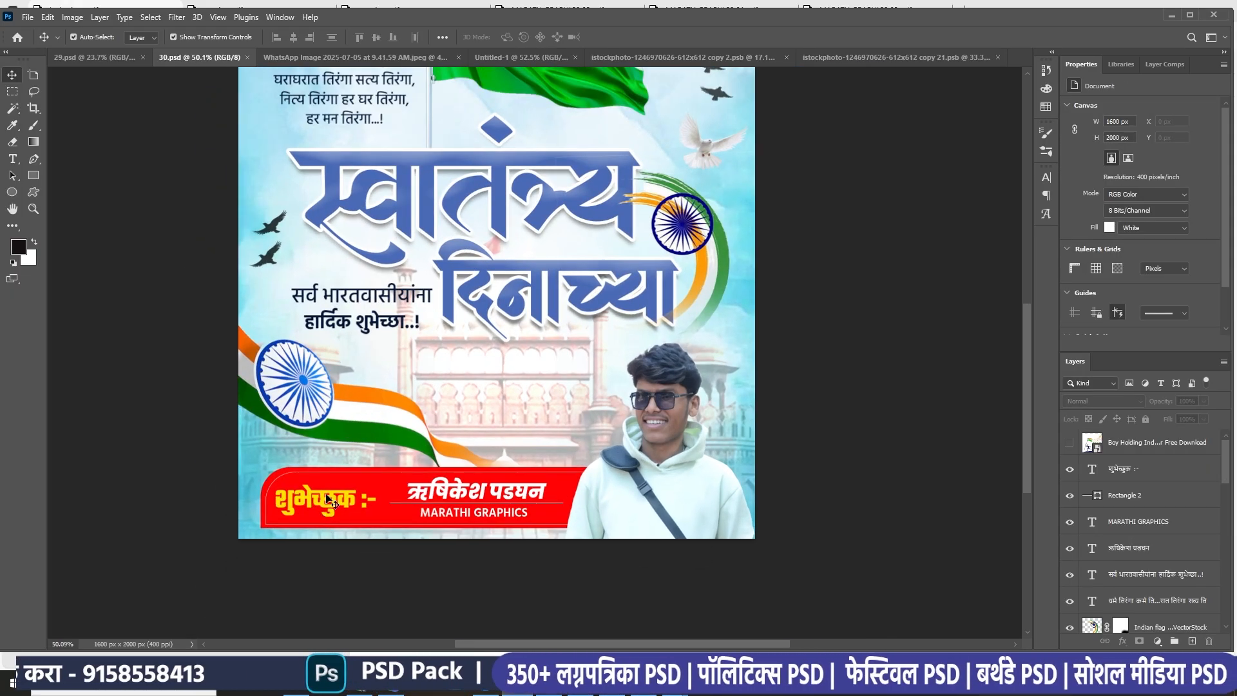
left_click_drag(314, 500, 489, 59)
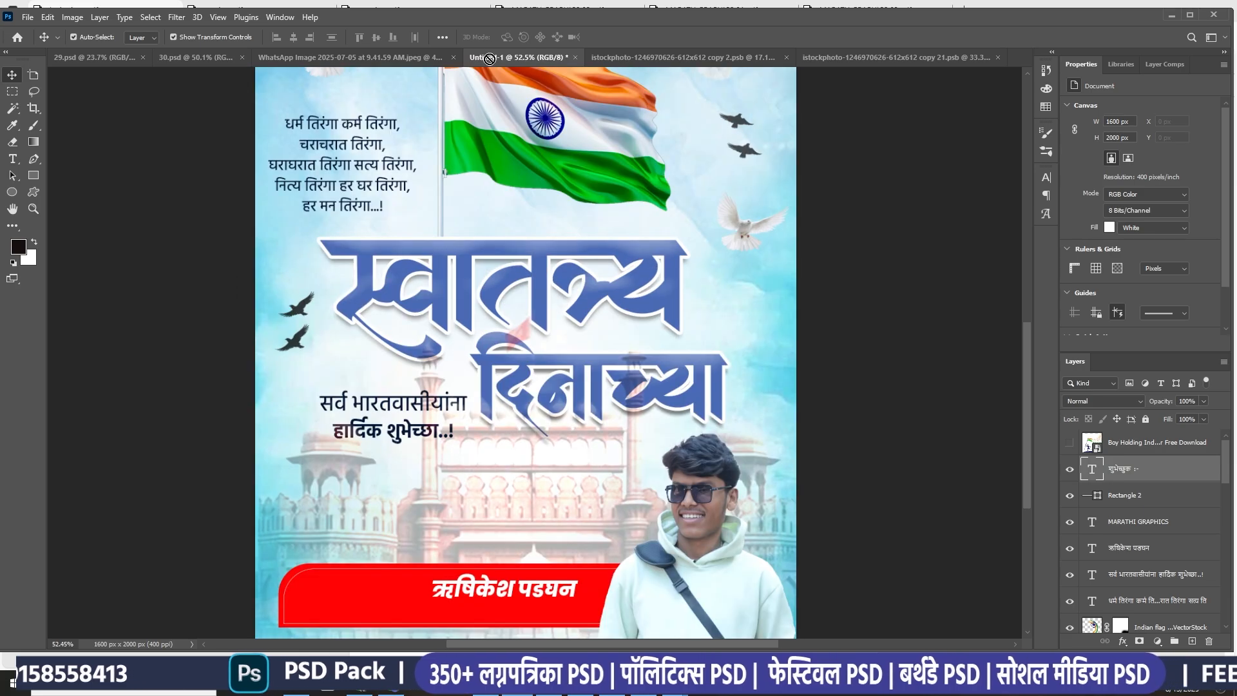
left_click_drag(410, 548, 361, 597)
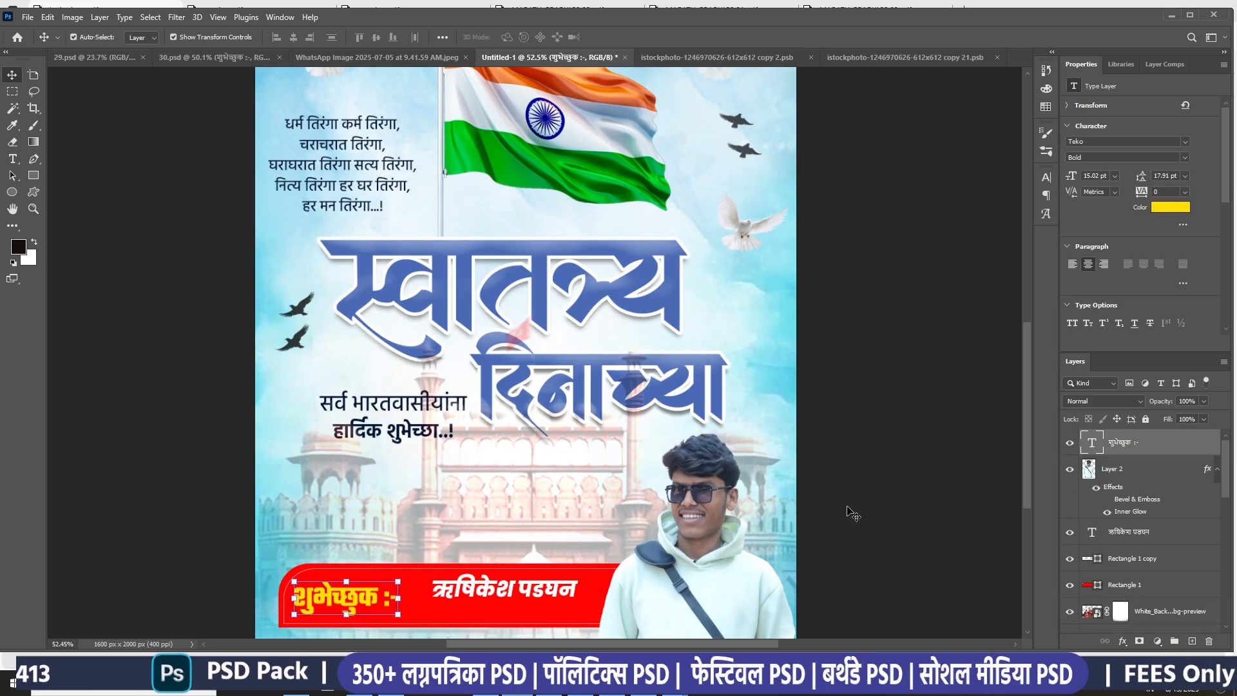
scroll(581, 591, "down", 1)
left_click_drag(582, 591, 560, 469)
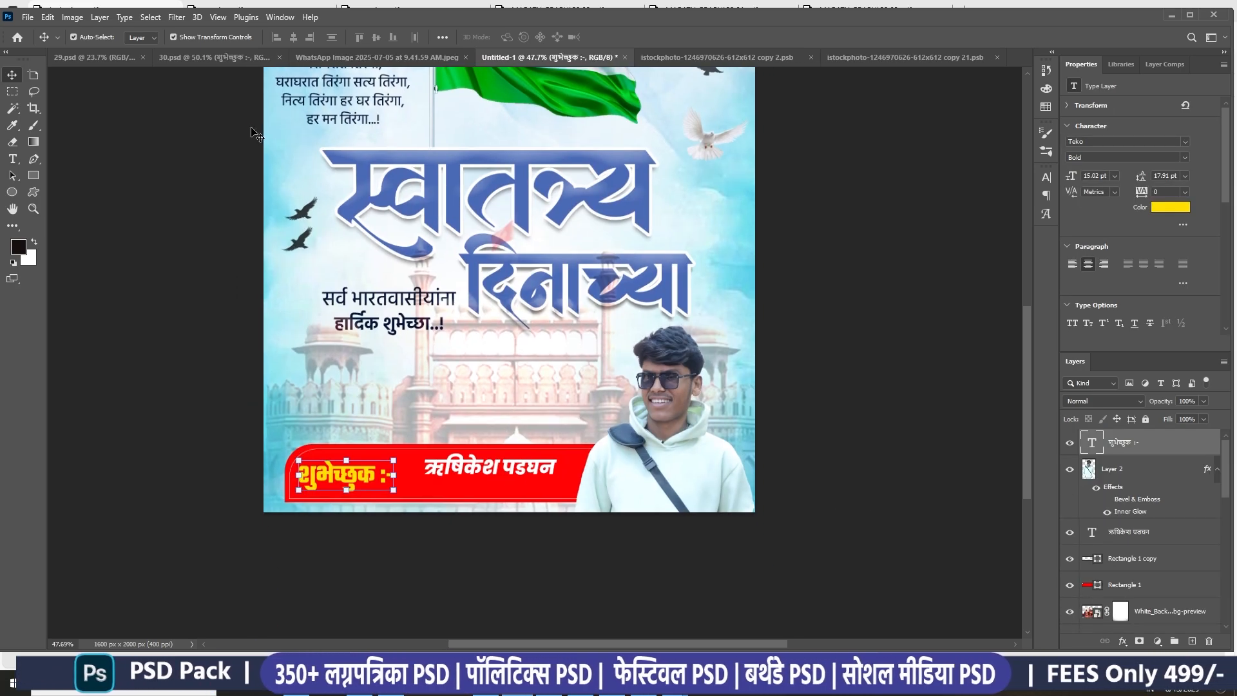
Copy the MARATHI GRAPHICS text and the thin white divider line from 30.psd to just beneath the name on the new document's banner
left_click(218, 58)
scroll(496, 498, "up", 2)
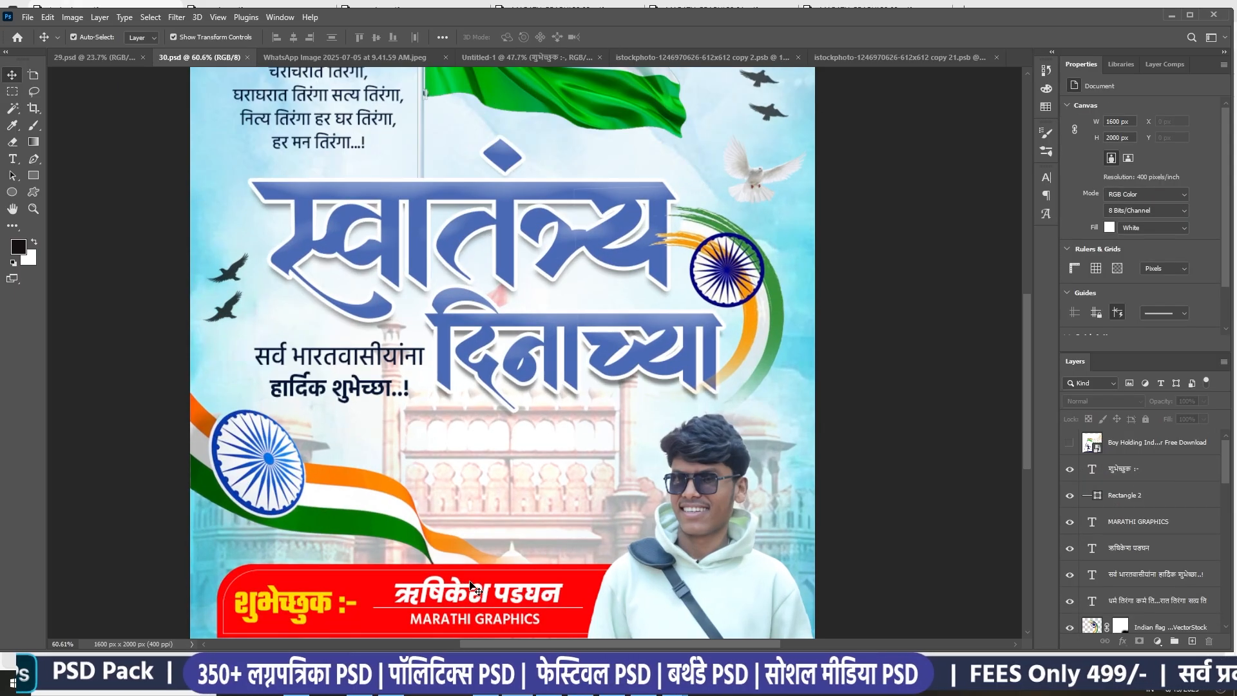
scroll(496, 497, "down", 1)
scroll(496, 497, "up", 4)
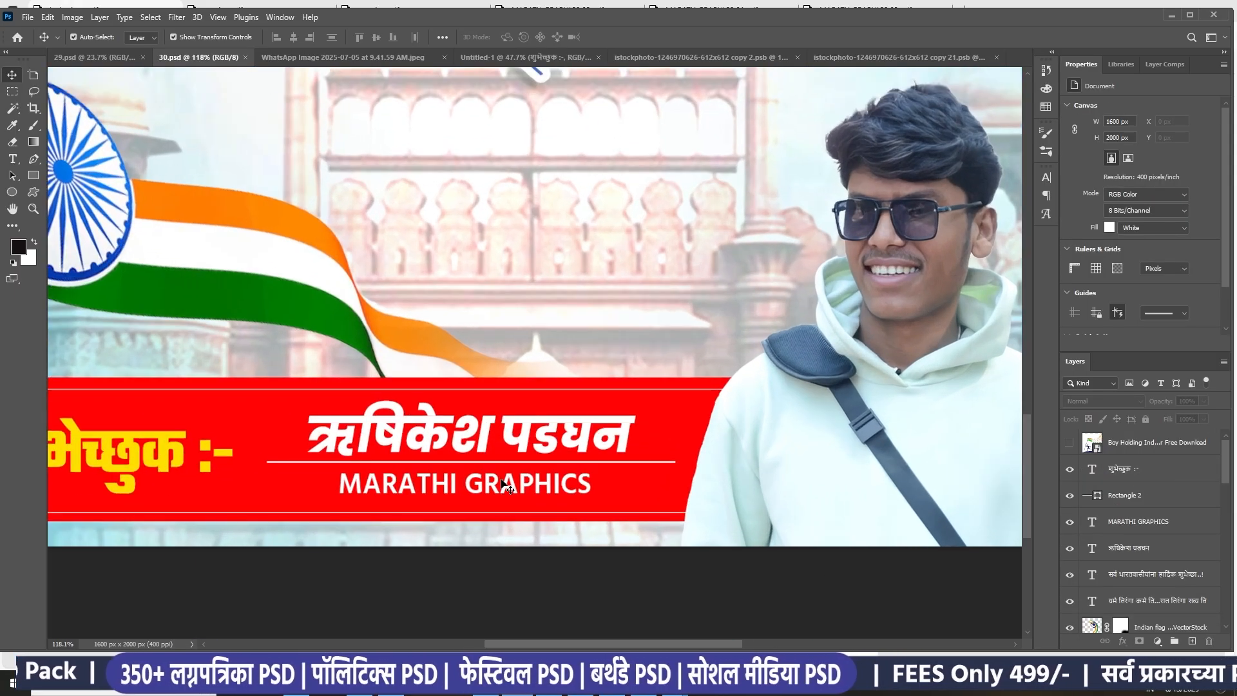
left_click(537, 464)
scroll(537, 463, "up", 2)
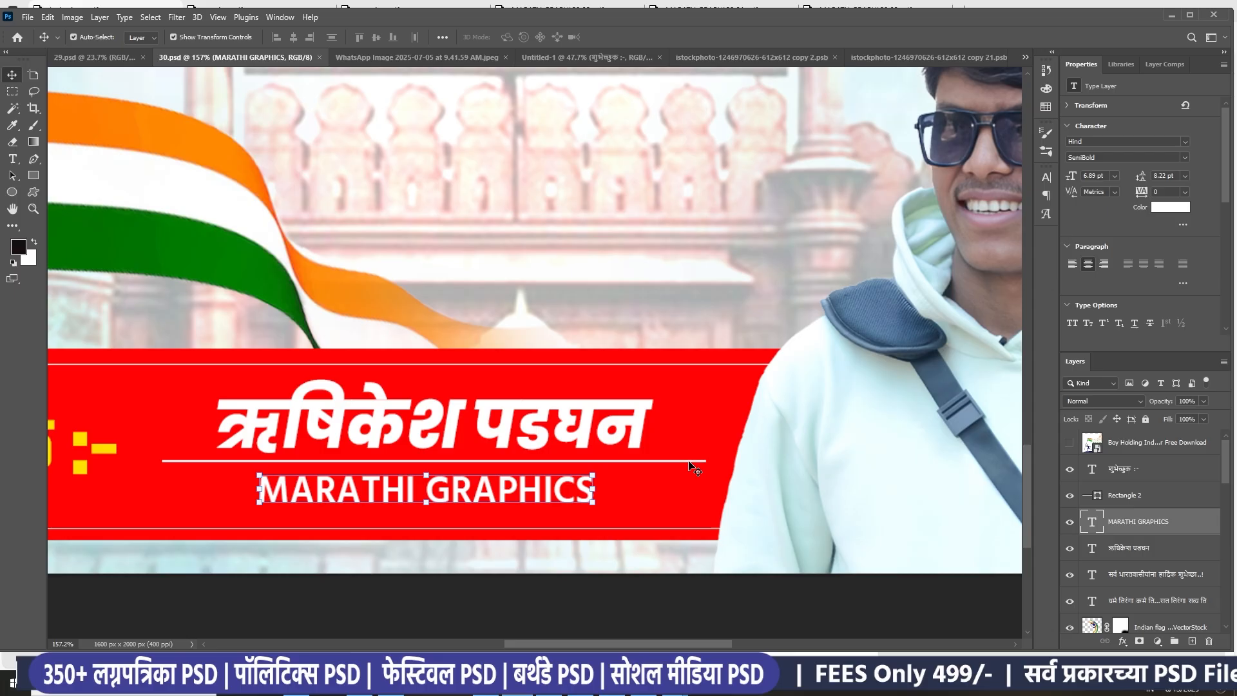
left_click(658, 461, "shift")
scroll(658, 470, "down", 2)
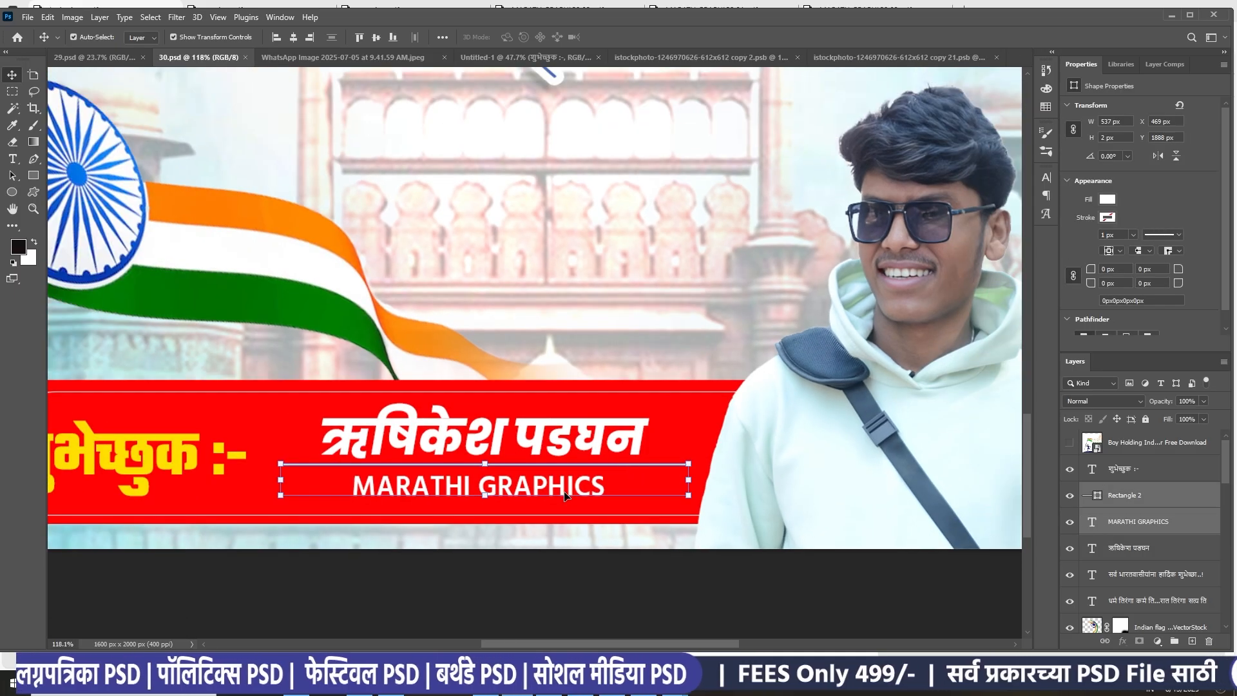
left_click_drag(535, 493, 458, 610)
left_click(792, 579)
scroll(605, 519, "down", 2)
left_click_drag(581, 495, 558, 422)
scroll(577, 453, "up", 1)
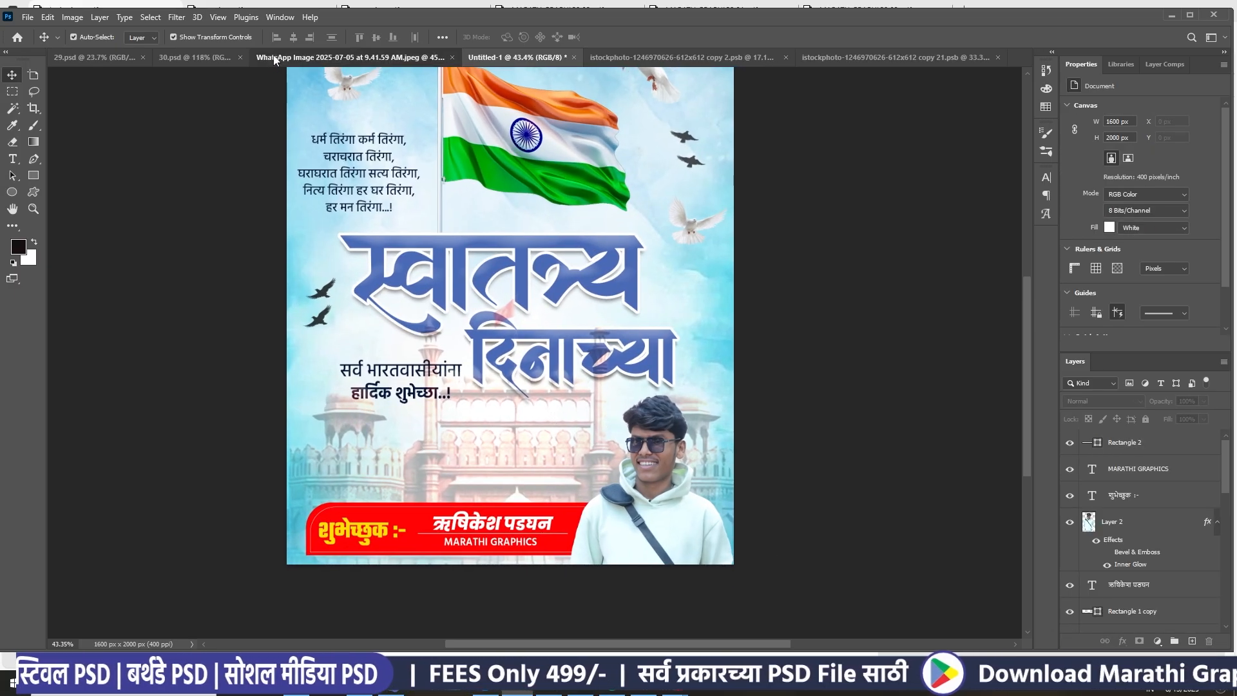
Copy the tricolour ribbon with the Ashoka Chakra from 30.psd to the lower left of the new document's poster
left_click(296, 58)
left_click(168, 58)
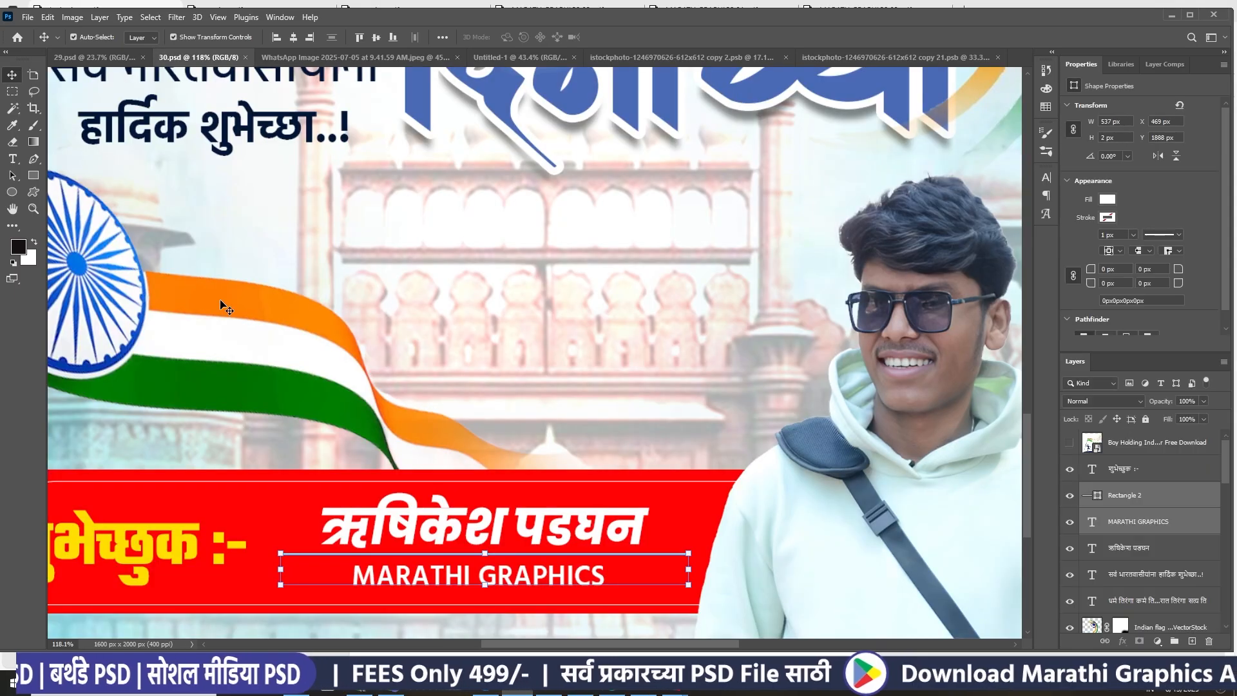
scroll(370, 361, "down", 2)
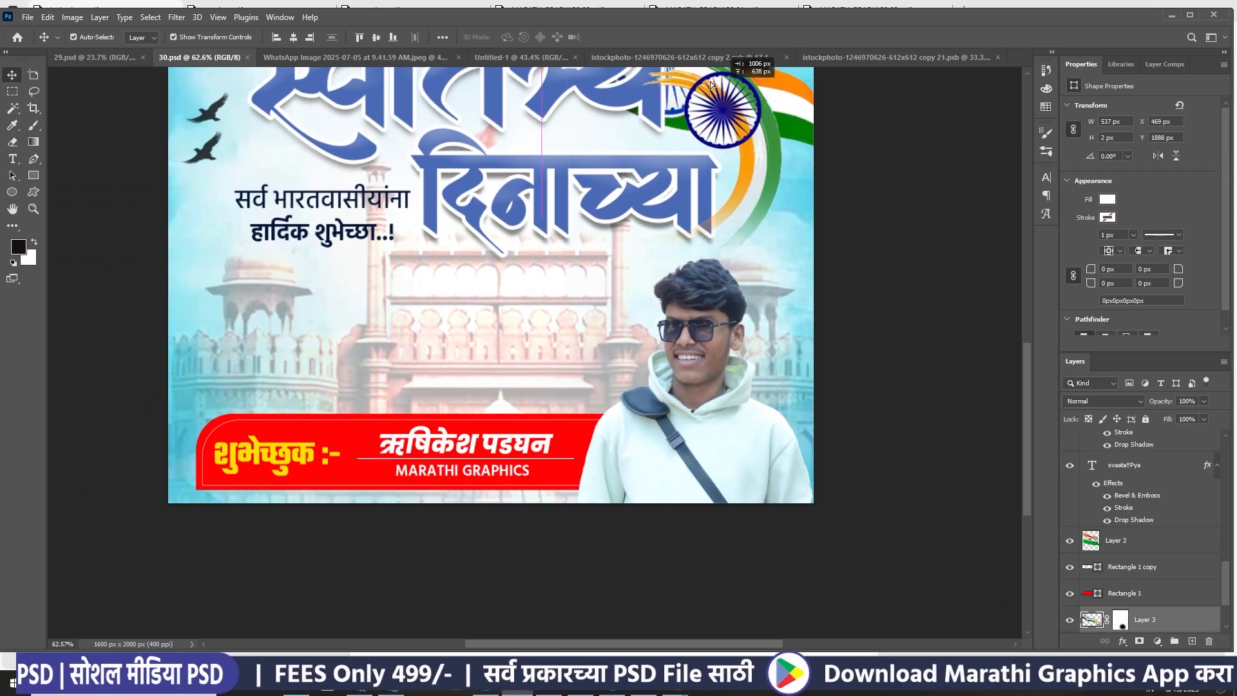
left_click(501, 59)
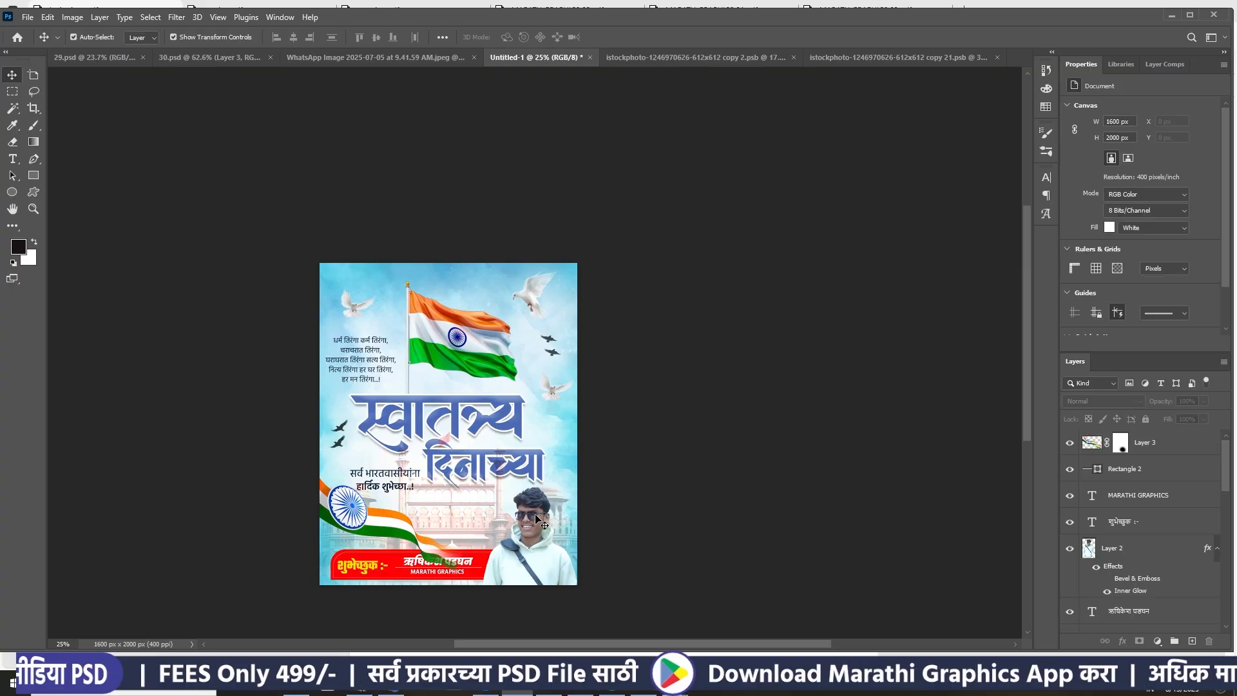
scroll(442, 499, "up", 2)
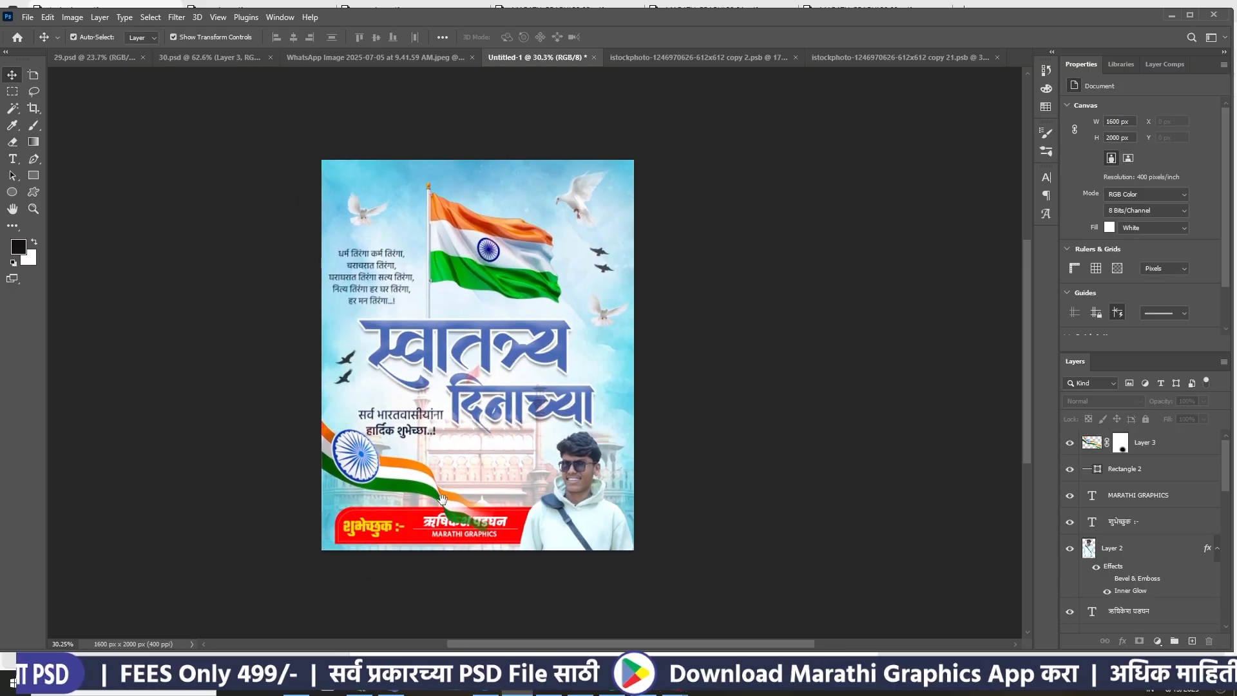
Move the tricolour ribbon layer below both banner rectangles, directly above the Red Fort layer
left_click(443, 499)
left_click_drag(1166, 459, 1146, 582)
left_click(831, 529)
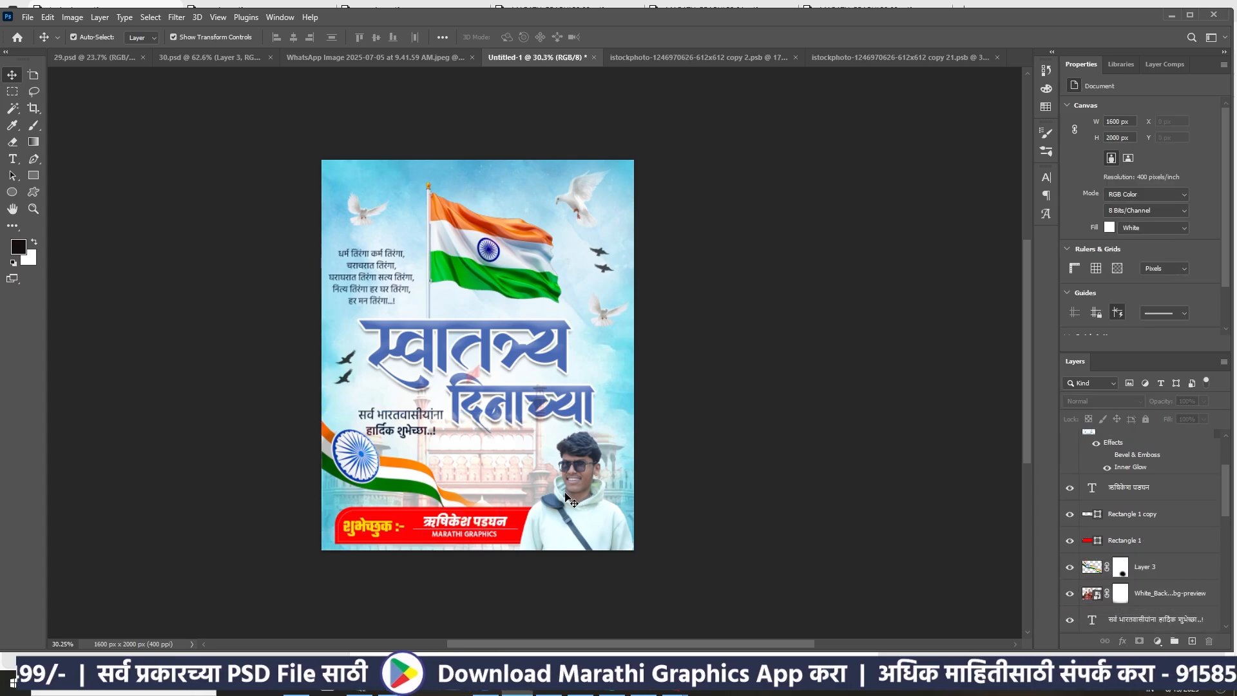
Review the assembled poster's layout, from the banner and ribbon up to the flag and its layer
scroll(559, 476, "up", 2)
left_click_drag(515, 462, 561, 466)
scroll(561, 466, "down", 3)
scroll(561, 468, "up", 1)
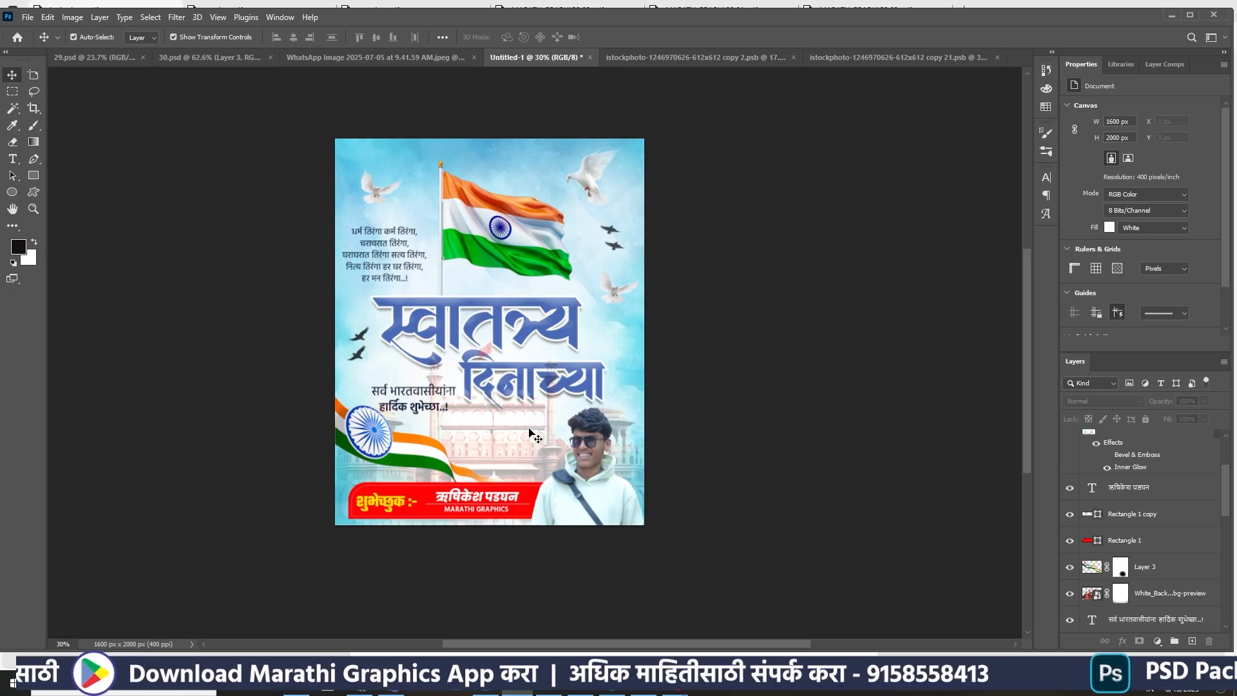
scroll(454, 302, "up", 2)
left_click_drag(446, 267, 445, 247)
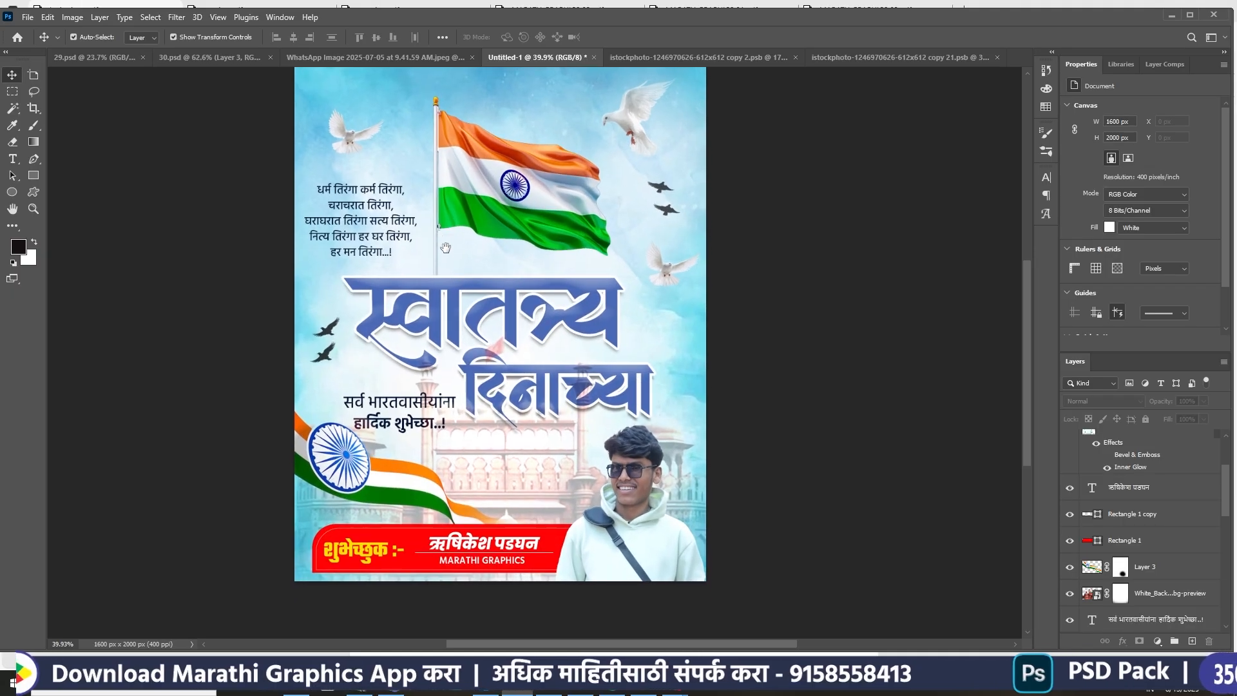
scroll(446, 248, "up", 2)
left_click_drag(510, 300, 495, 262)
scroll(494, 261, "down", 1)
left_click(483, 159)
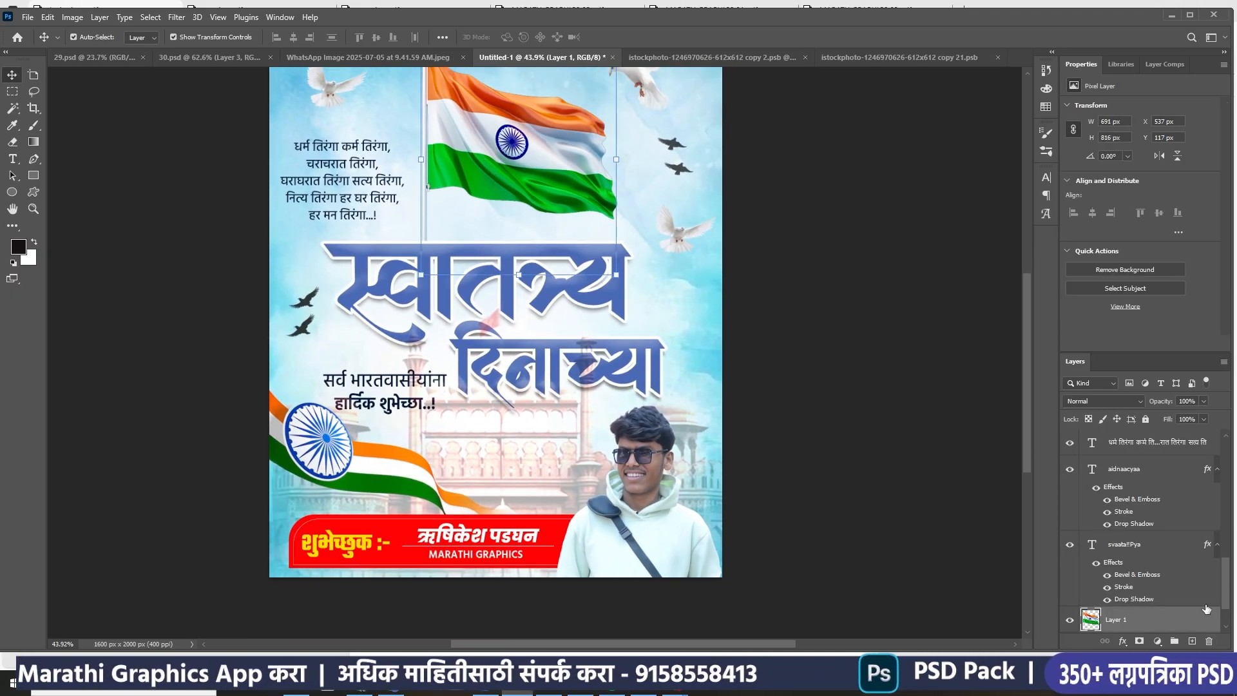
scroll(1204, 610, "down", 1)
scroll(494, 161, "down", 2)
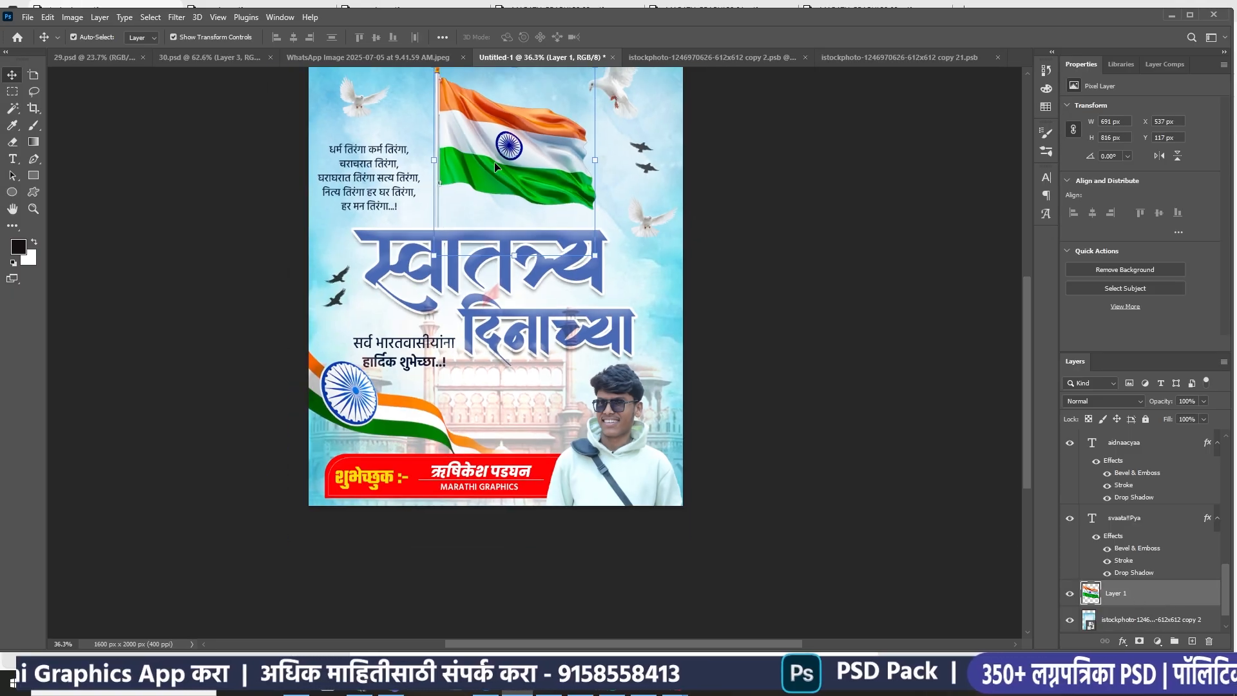
left_click_drag(493, 161, 487, 242)
scroll(488, 242, "up", 2)
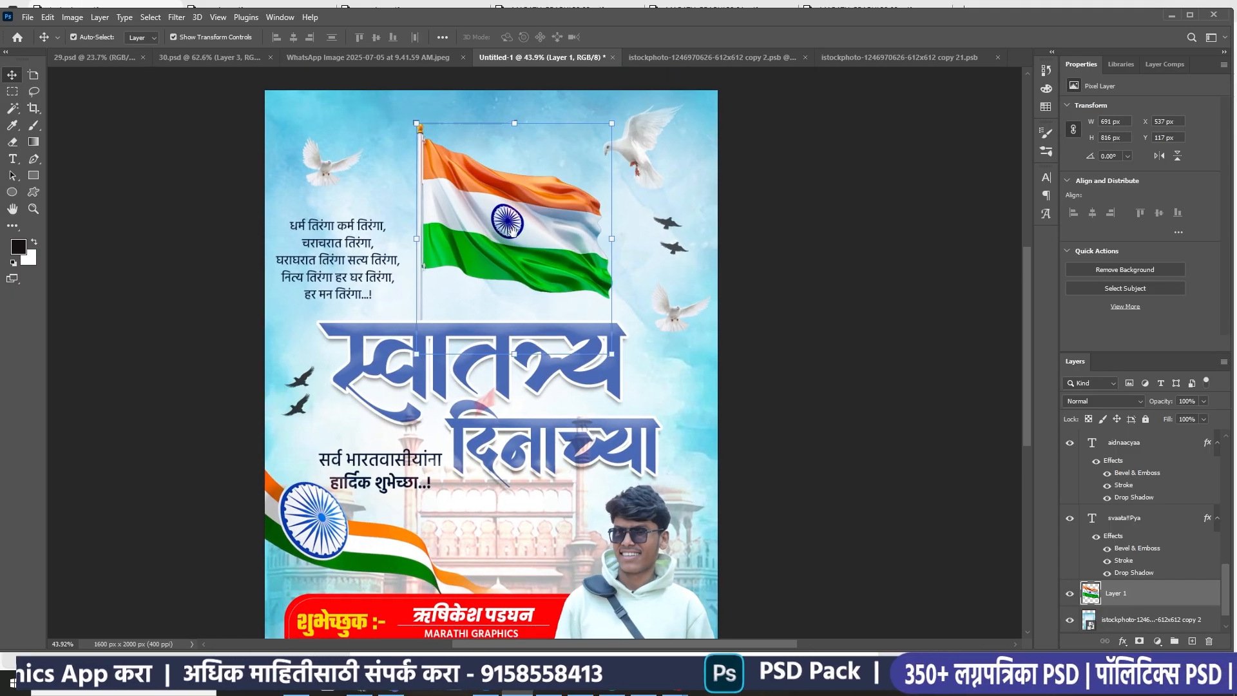
Check the font settings of the verse text beside the flag, leaving the text unedited
left_click(347, 247)
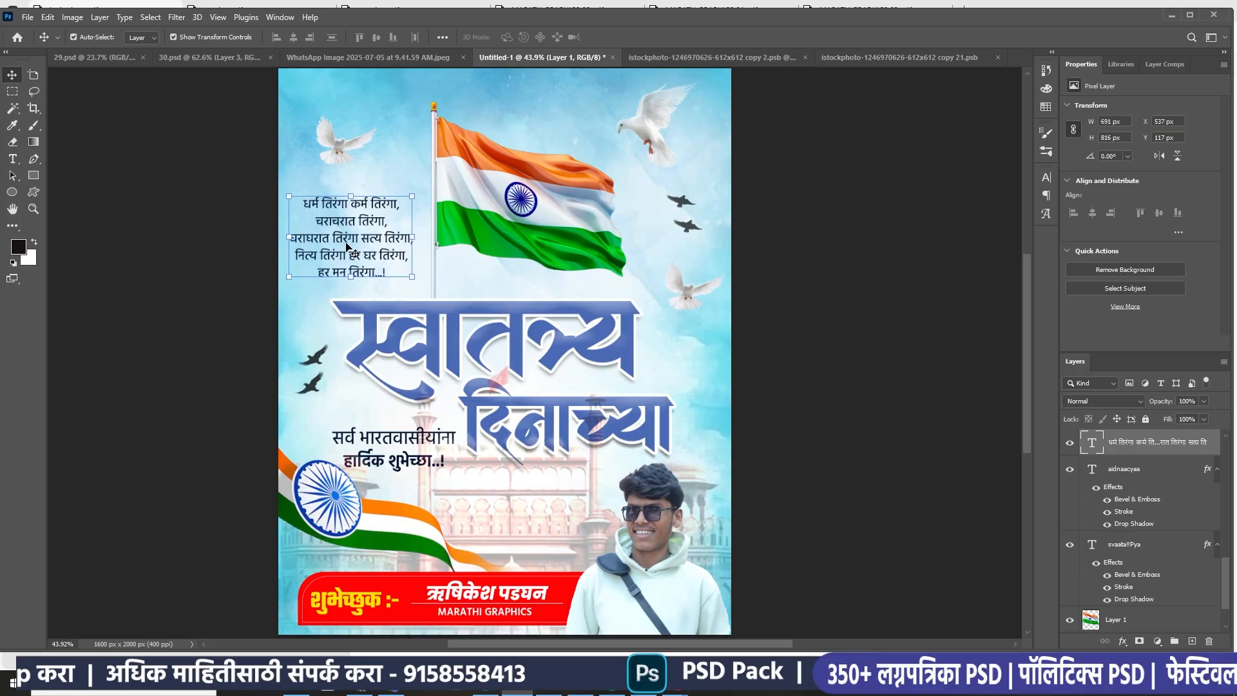
scroll(347, 247, "up", 1)
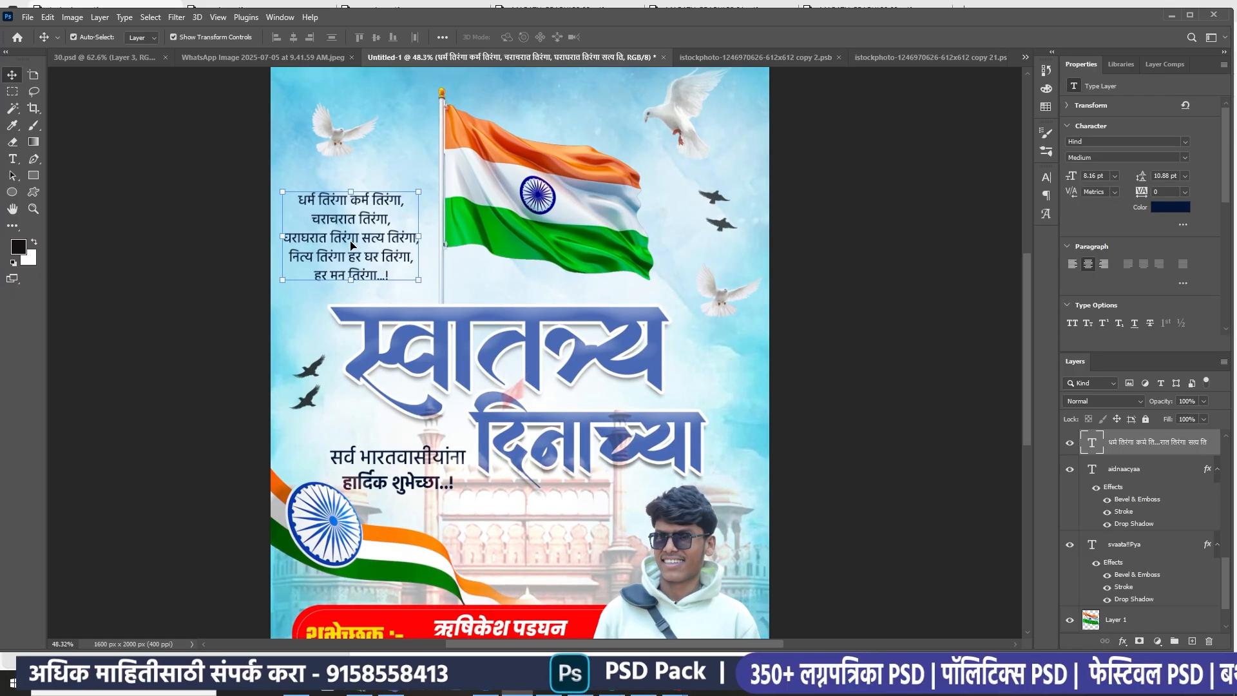
double_click(349, 242)
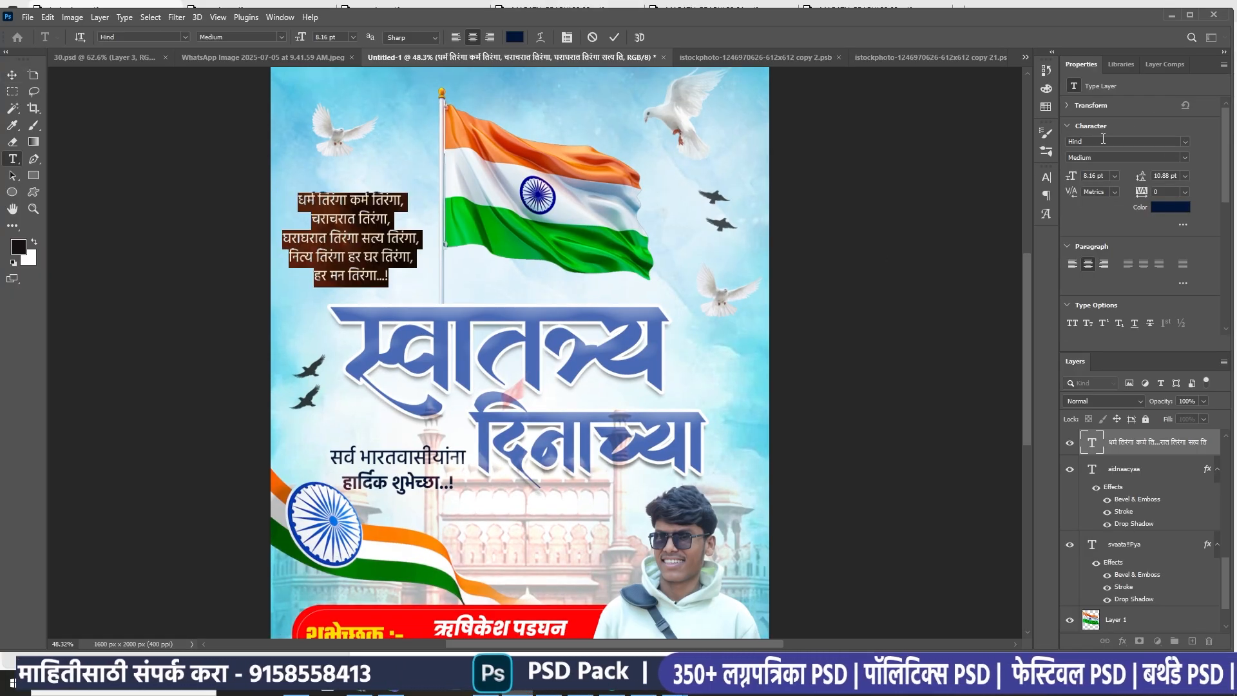
left_click(619, 36)
scroll(635, 155, "down", 3)
key("v")
left_click(838, 164)
scroll(652, 273, "up", 1)
left_click_drag(615, 281, 586, 194)
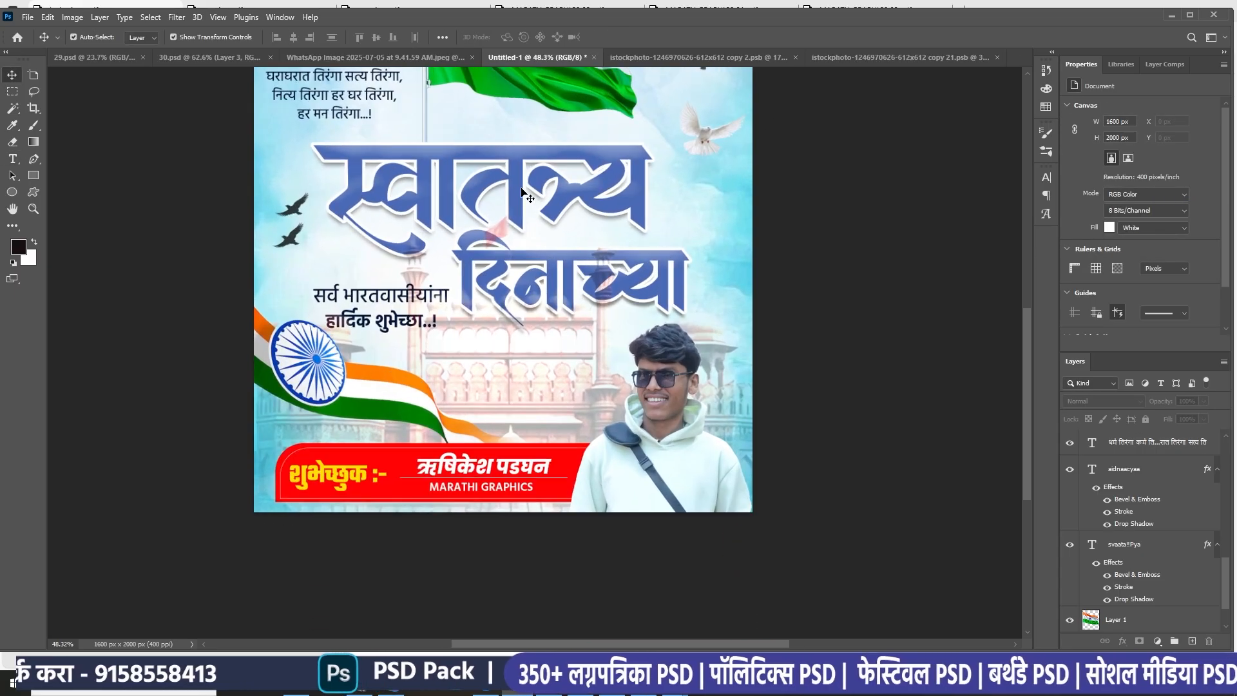
Duplicate the upper headline word and place the copy over the flag
left_click(525, 209)
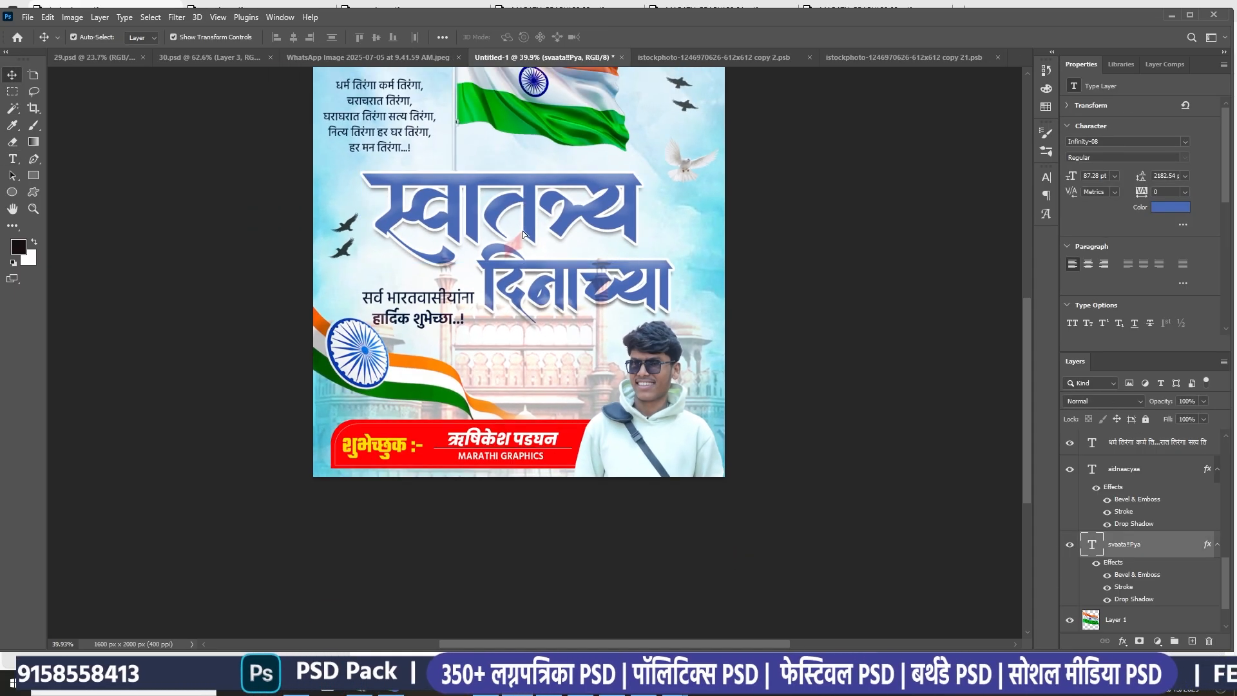
left_click_drag(523, 206, 508, 175)
scroll(540, 193, "down", 2)
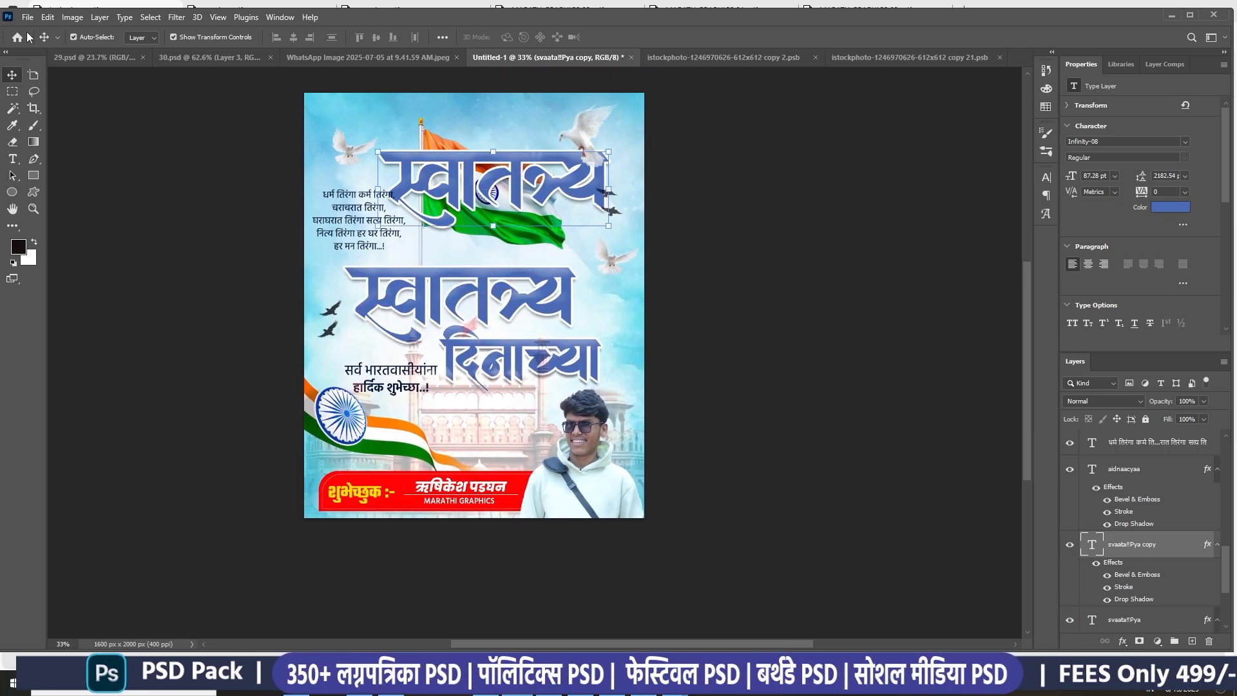
Replace the duplicated headline's text with स्वा and shift it slightly to the left
scroll(477, 172, "up", 2)
key("t")
double_click(478, 170)
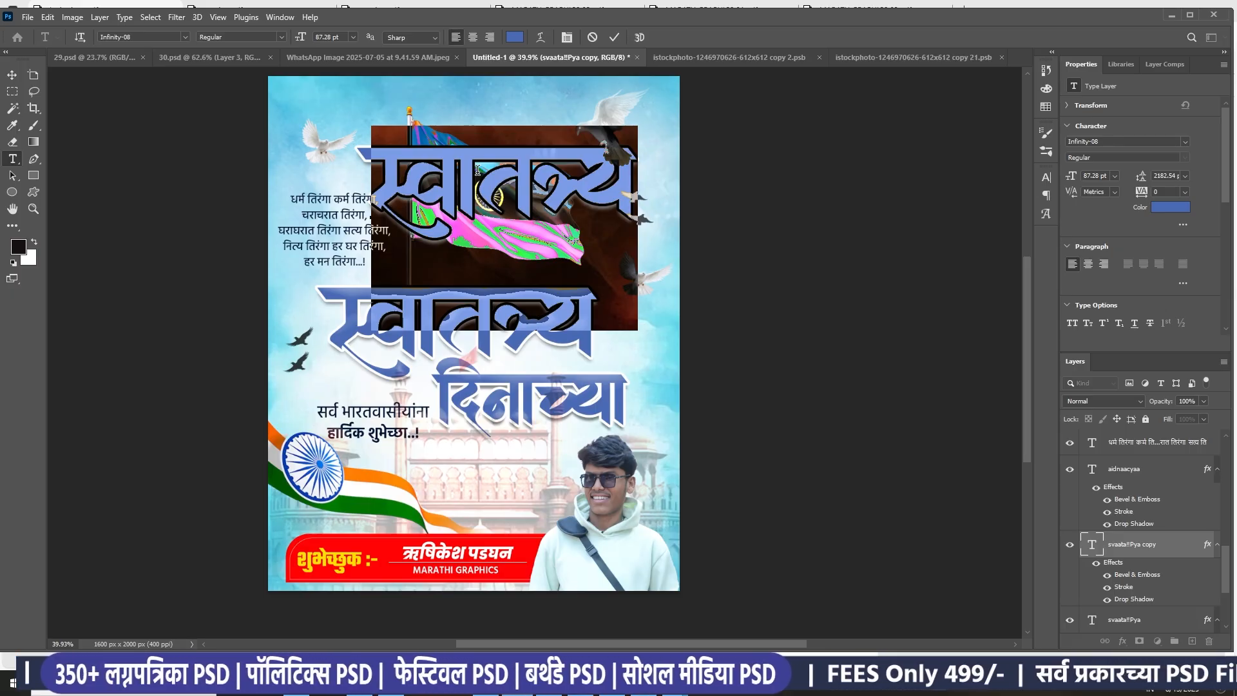
type("s")
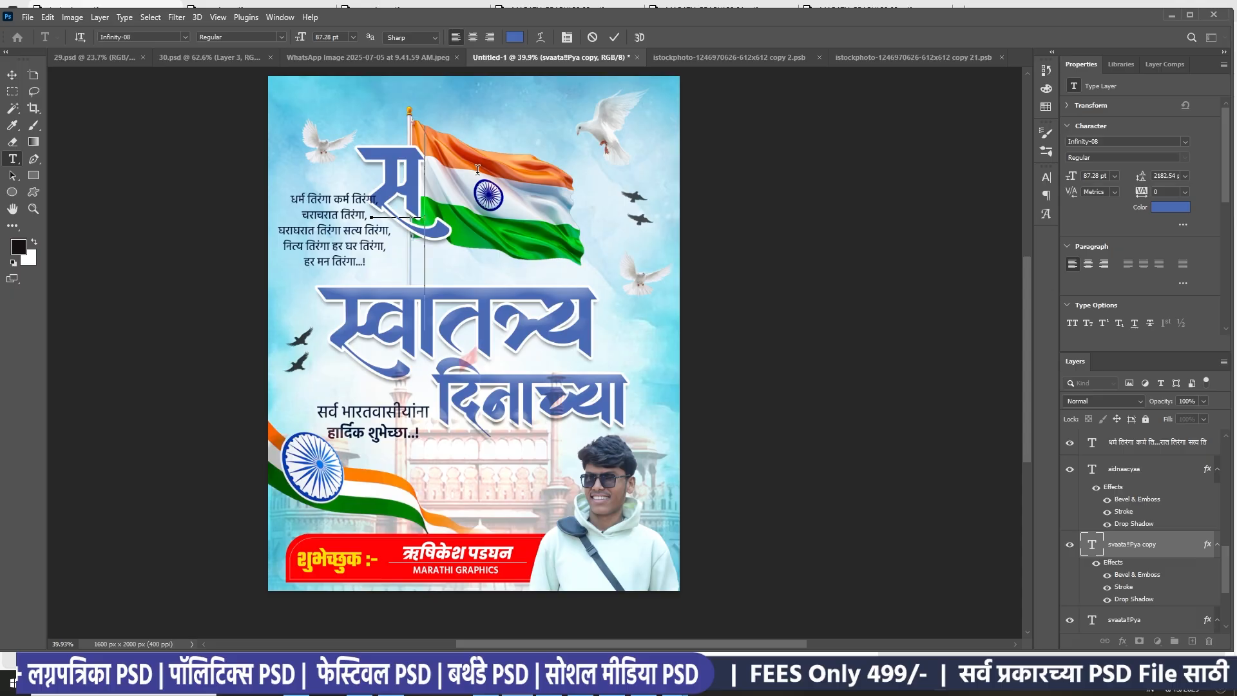
key("BackSpace")
key("BackSpace")
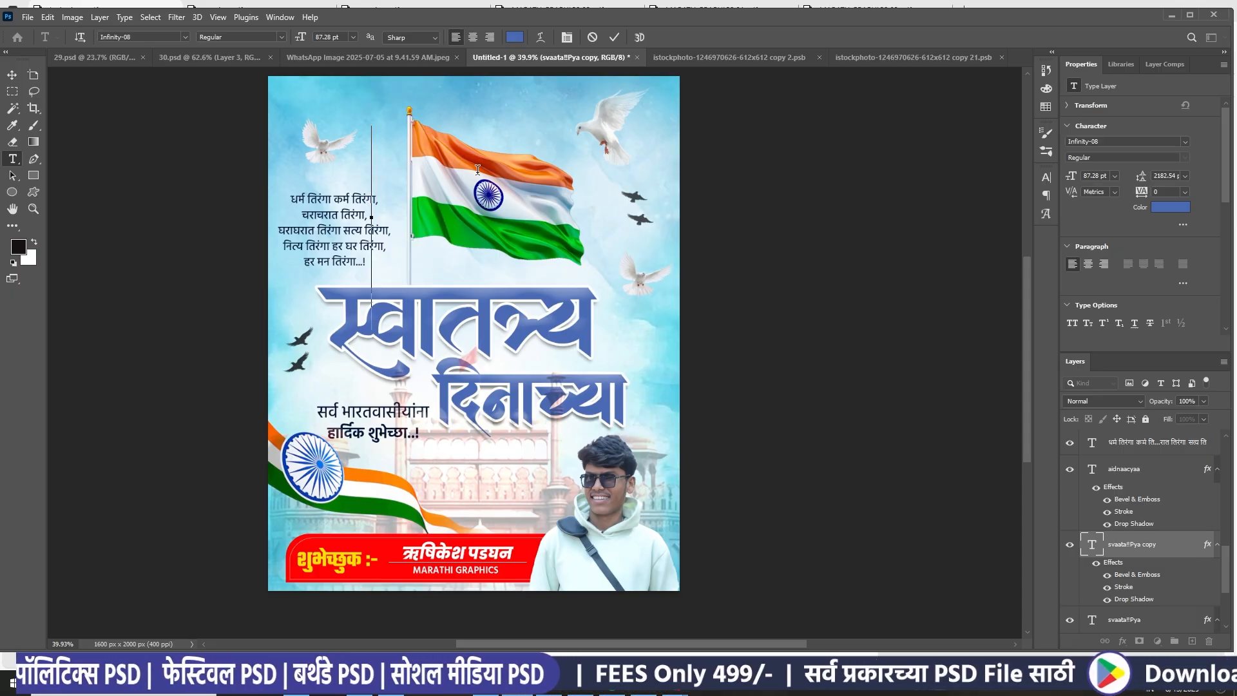
type("स")
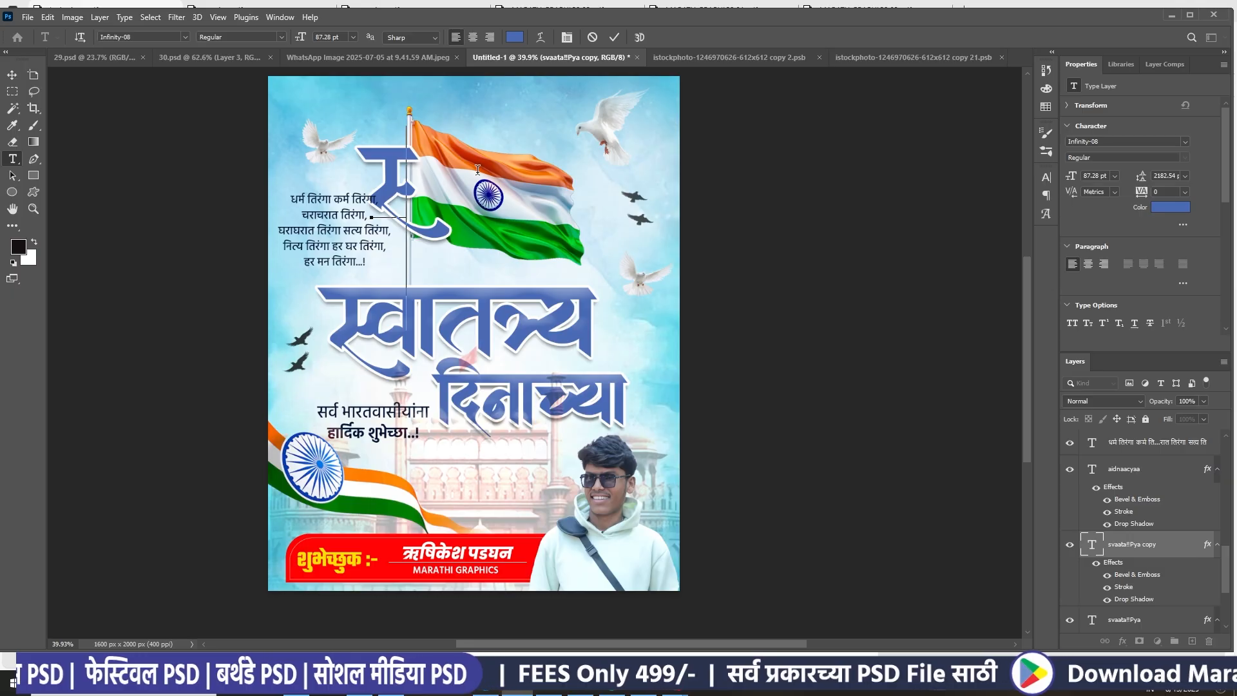
type("्व")
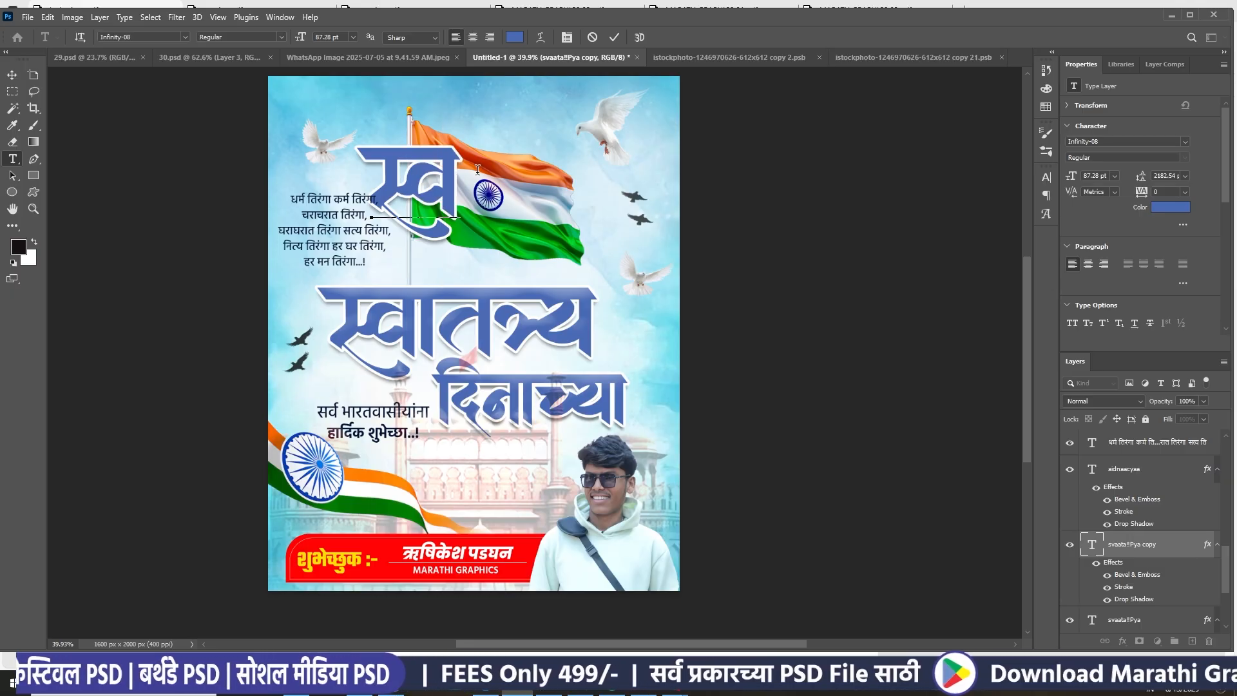
type("ा")
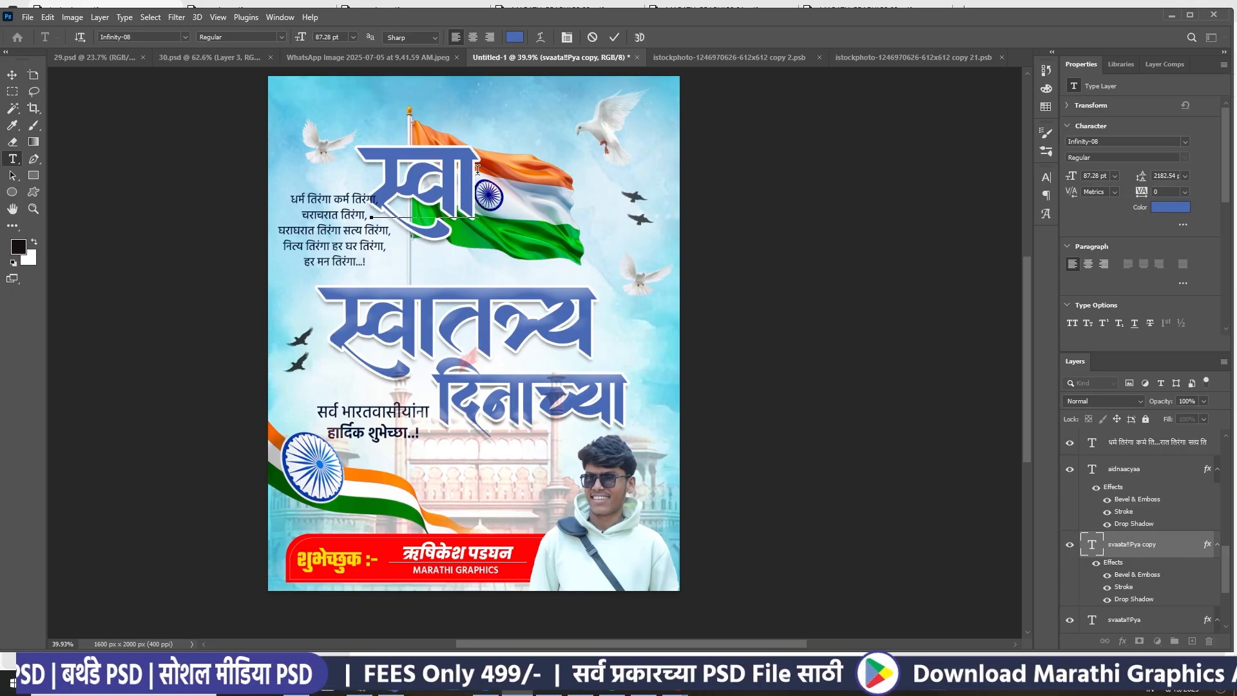
left_click(611, 39)
key("v")
left_click_drag(442, 176, 430, 177)
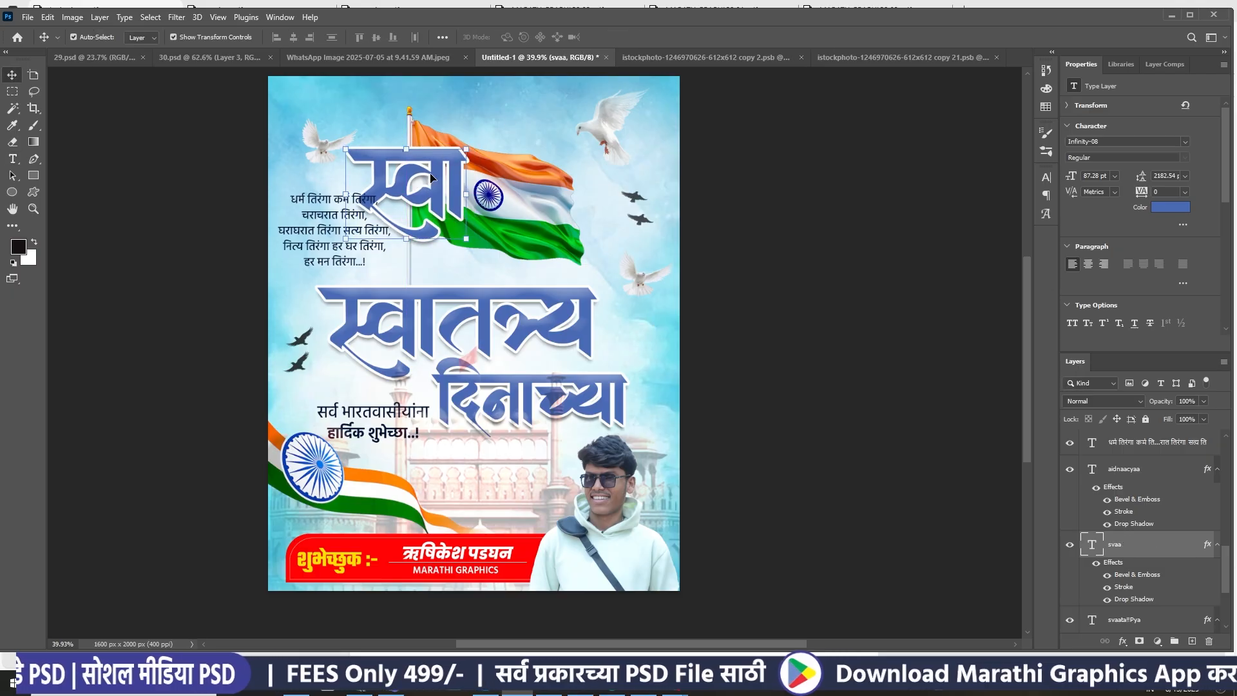
Delete the स्वा text layer lying over the flag
scroll(430, 177, "up", 1)
double_click(430, 176)
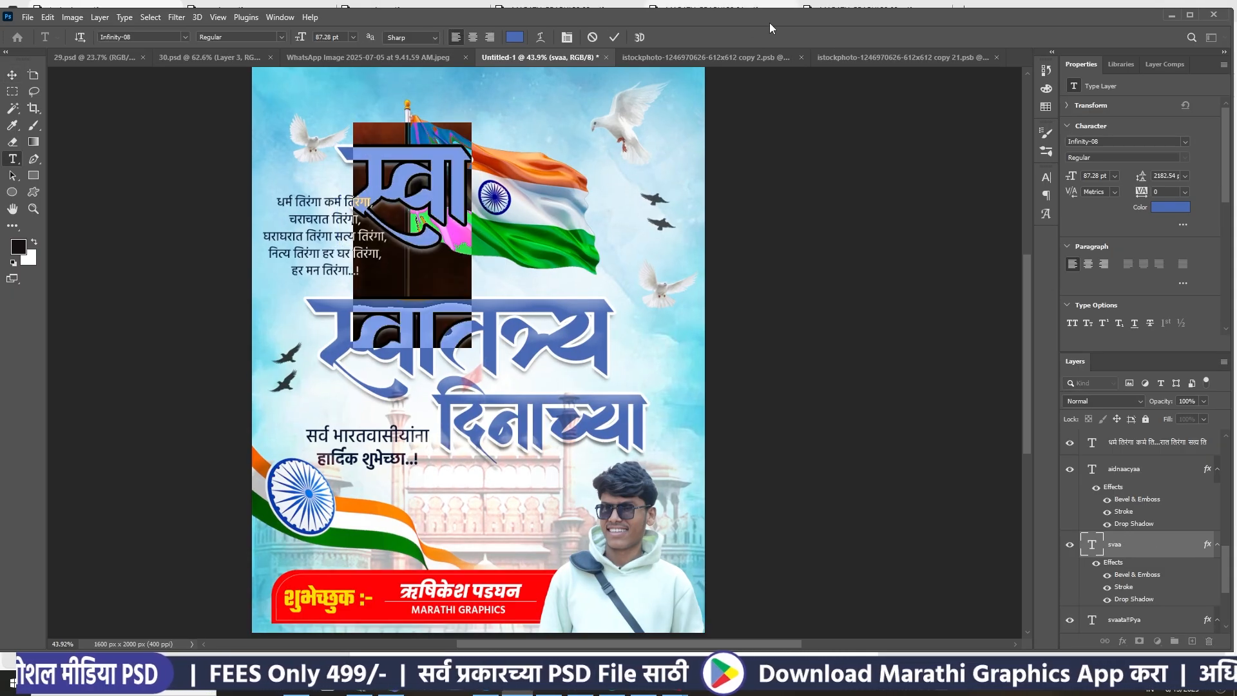
left_click(611, 40)
key("Delete")
scroll(712, 320, "down", 2)
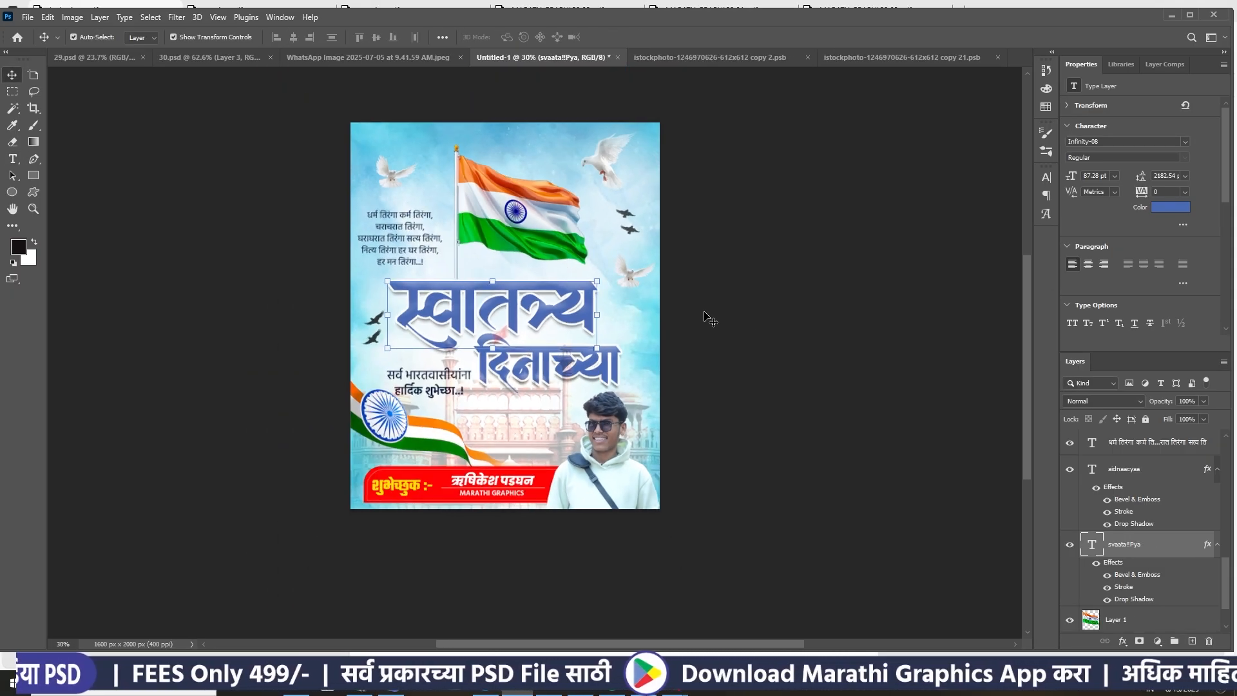
Bring both blue headline text layers to the top of the layer stack, above the banner's divider line
left_click(554, 345)
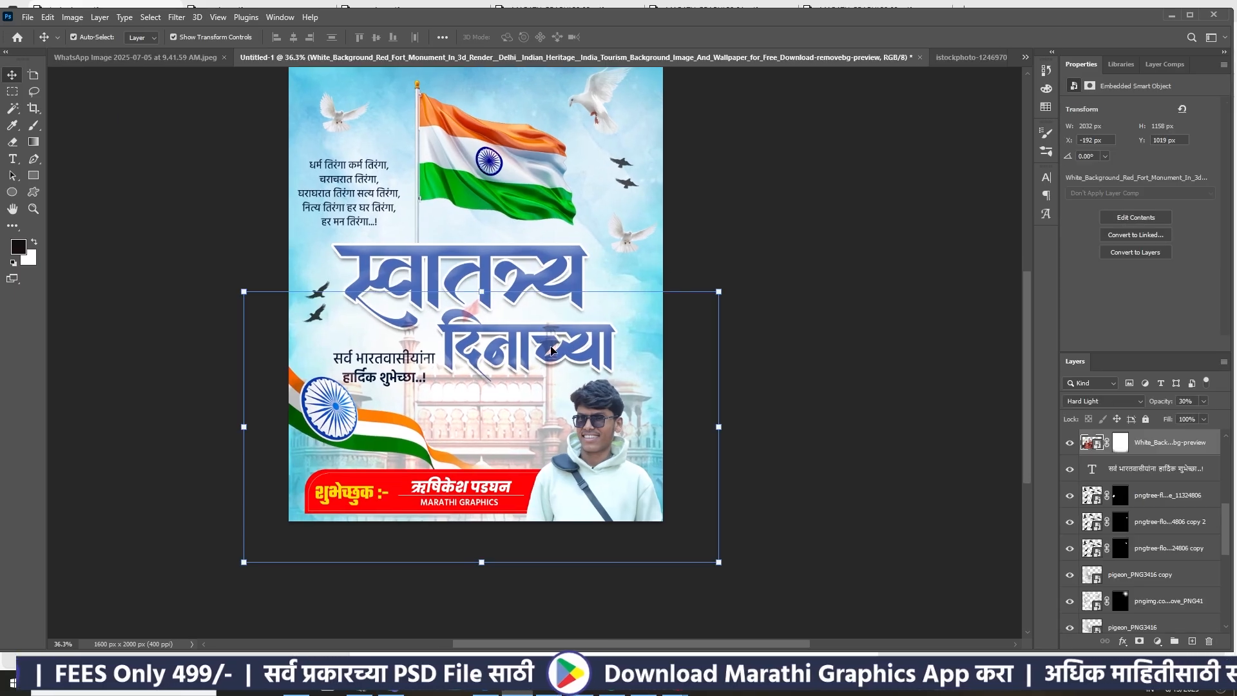
scroll(539, 357, "up", 1)
left_click(611, 327)
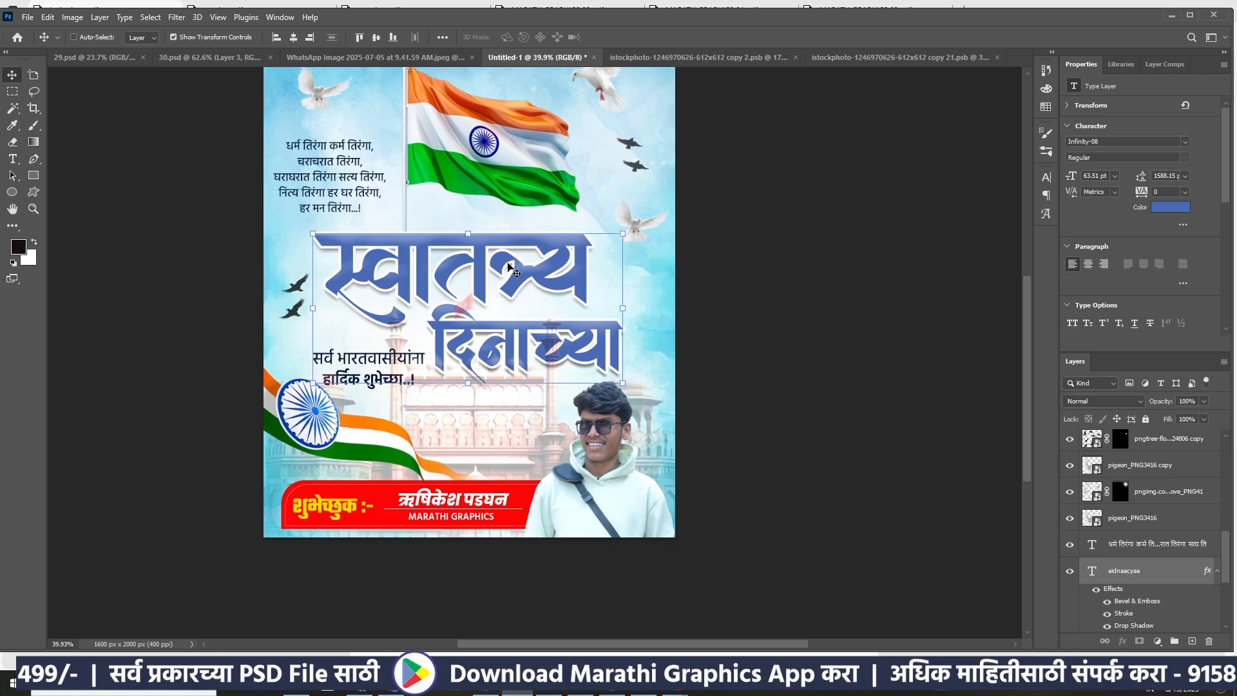
left_click(509, 266, "shift")
left_click(793, 250)
scroll(526, 213, "down", 2)
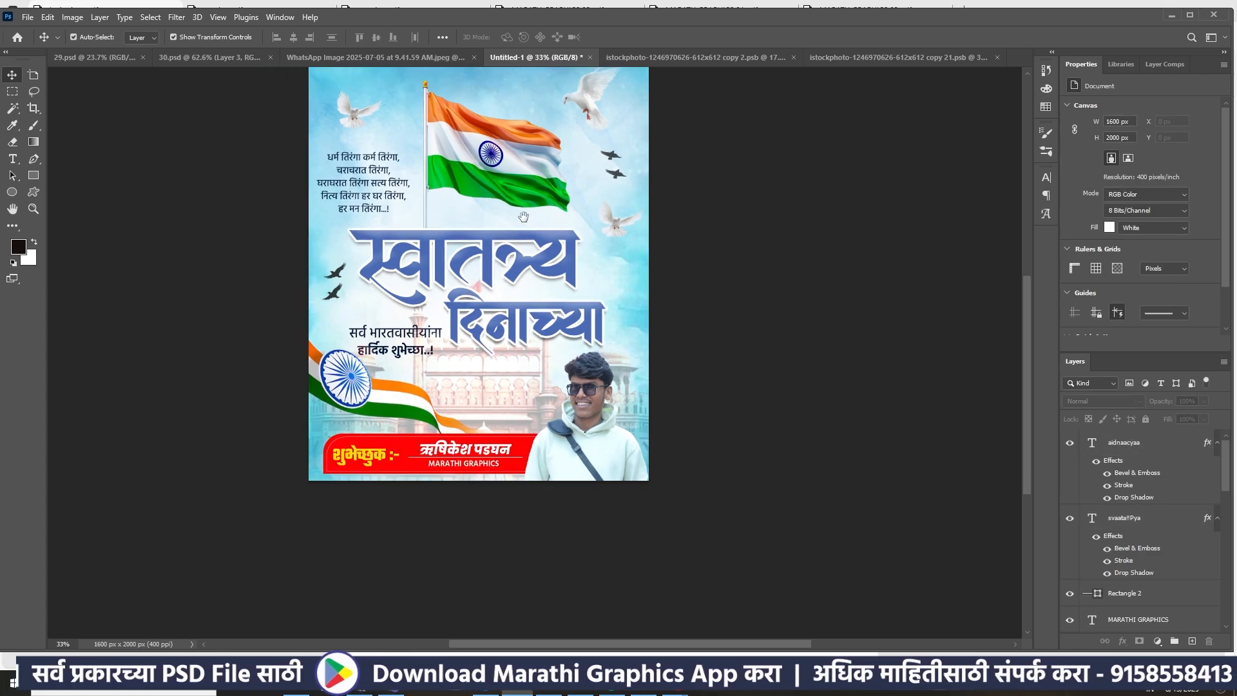
left_click_drag(524, 215, 544, 318)
scroll(562, 319, "down", 1)
scroll(563, 321, "up", 1)
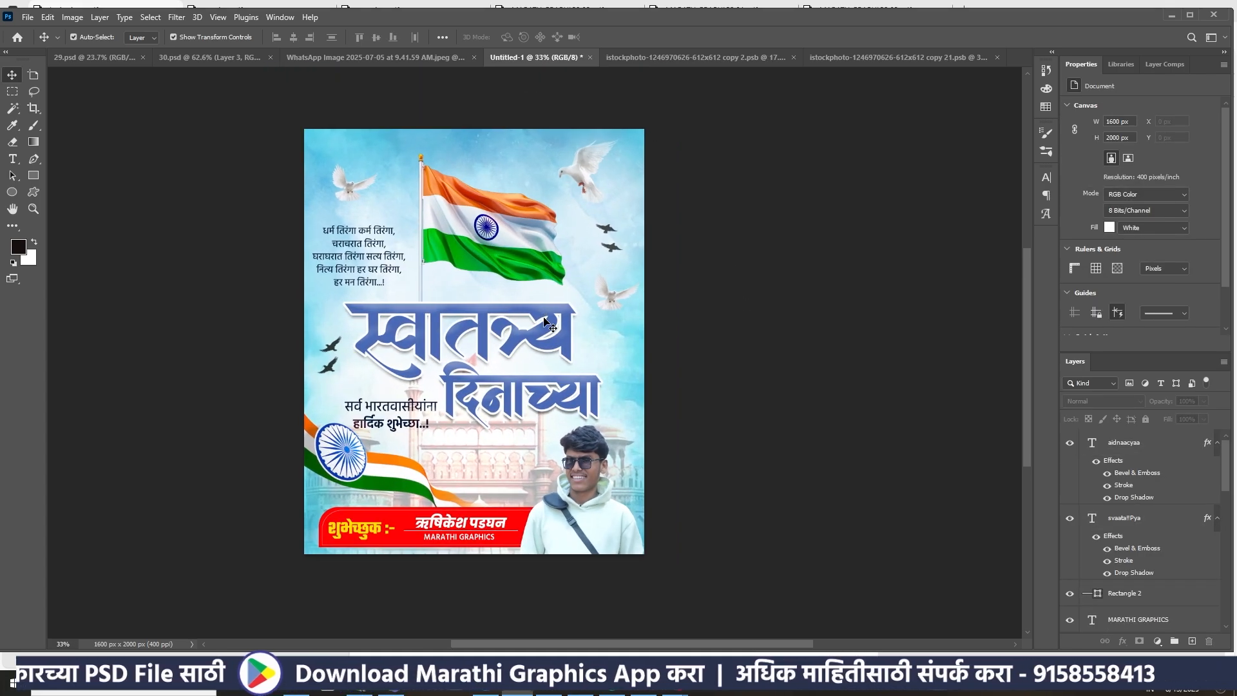